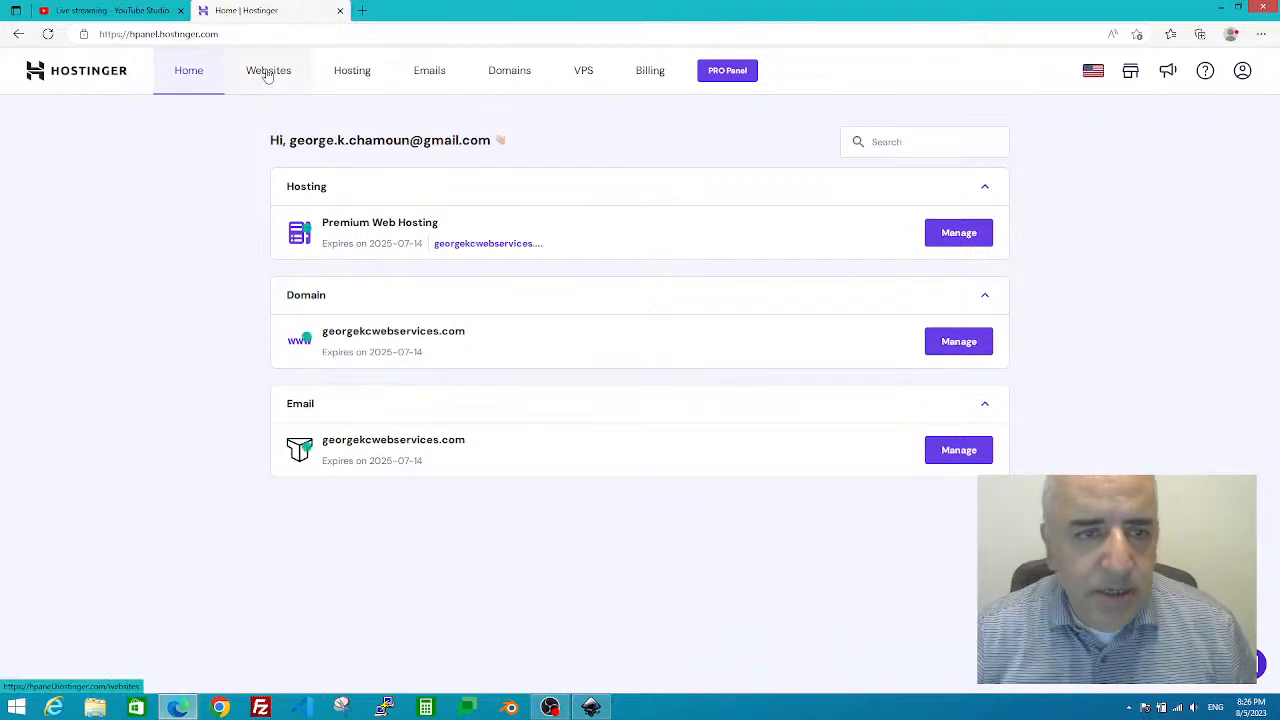
# - Open the existing Premium Web Hosting website in the website builder for editing
pyautogui.click(267, 76)
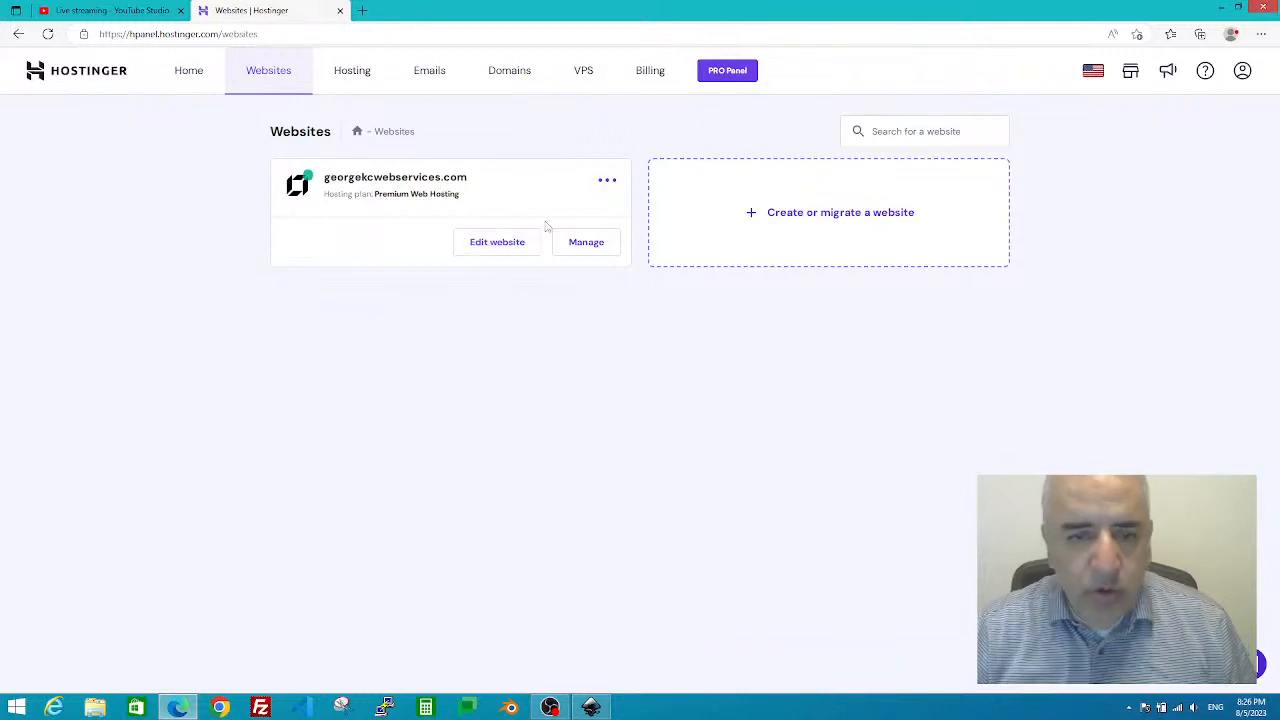
pyautogui.click(486, 248)
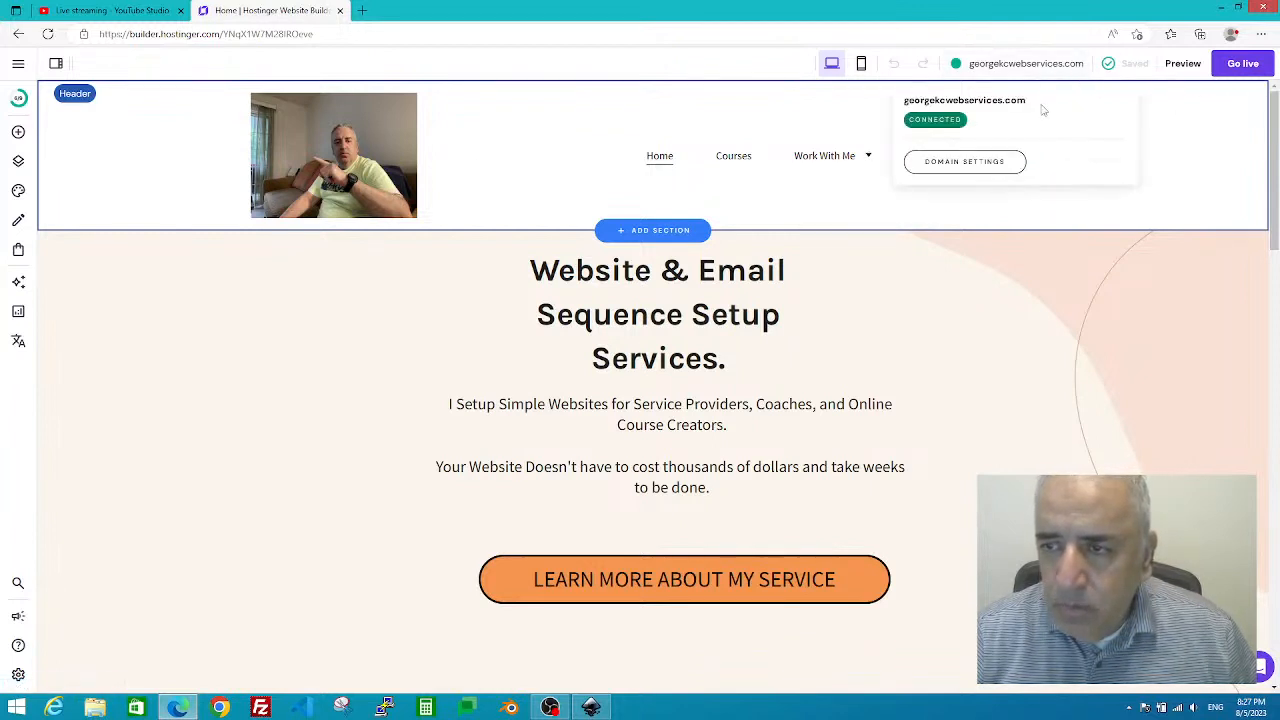
# - Open the header's logo settings and start replacing the current logo image from the media library
pyautogui.click(1213, 111)
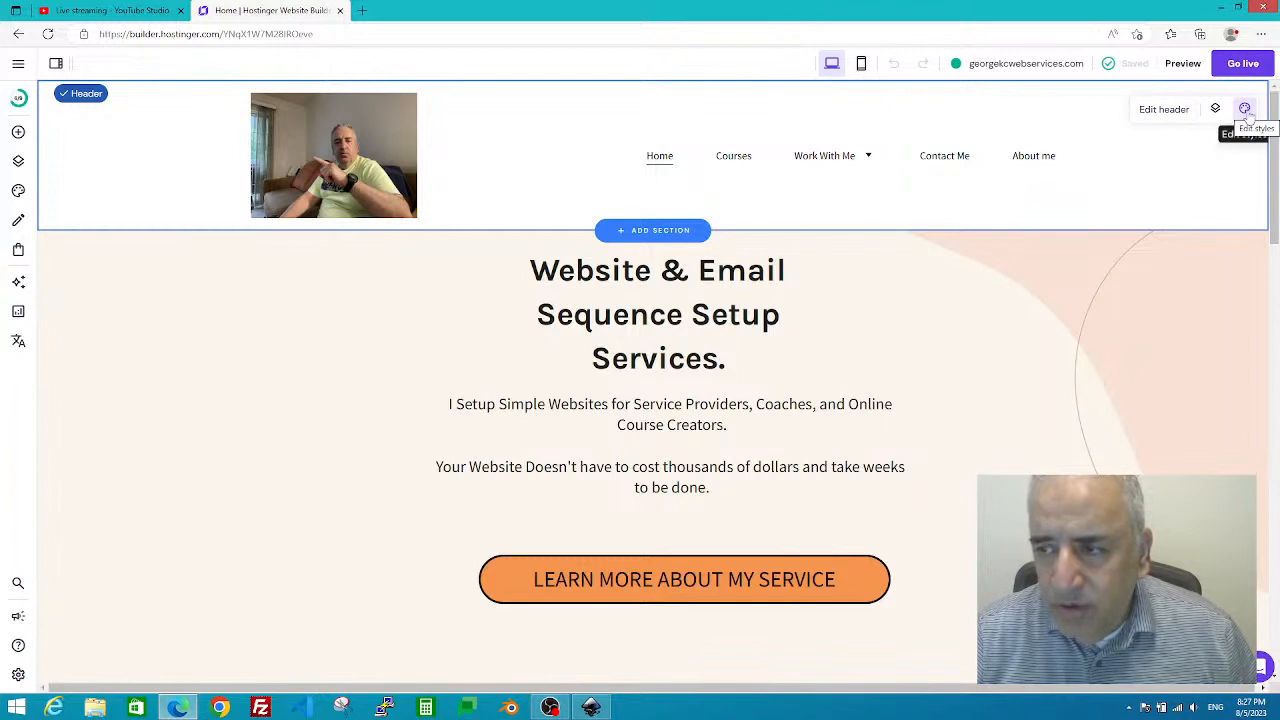
pyautogui.click(1165, 110)
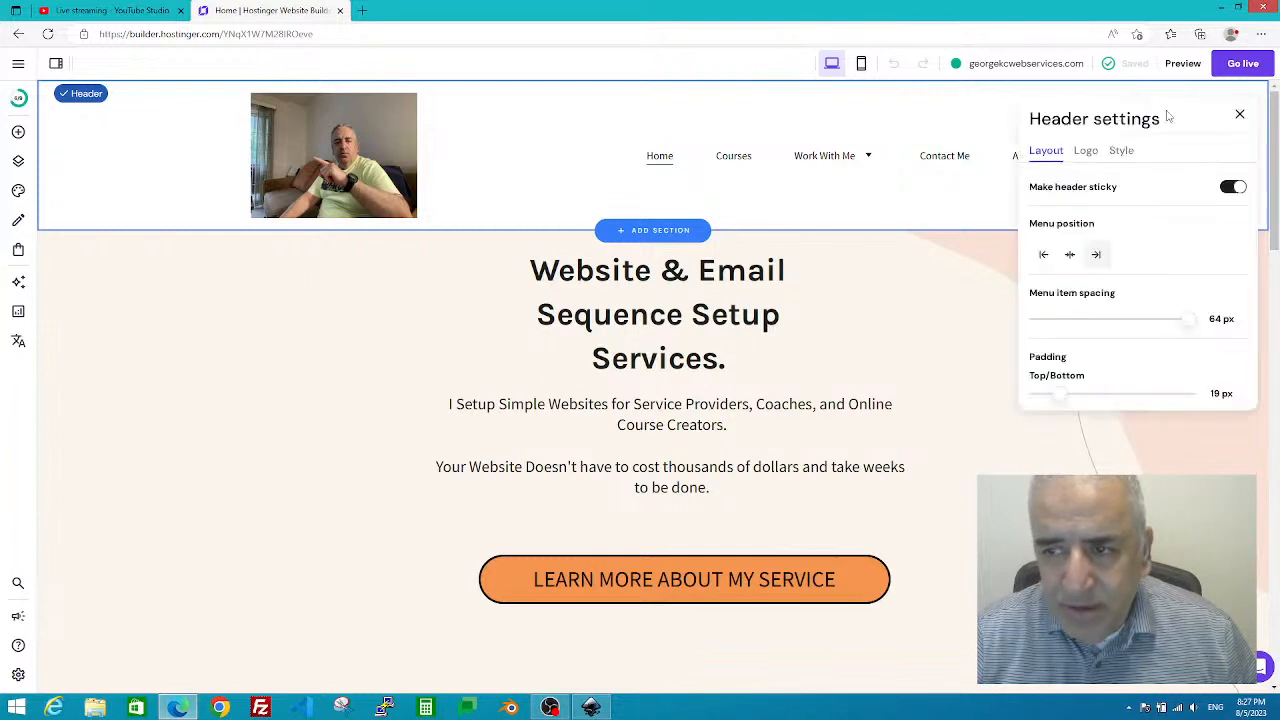
pyautogui.click(1086, 151)
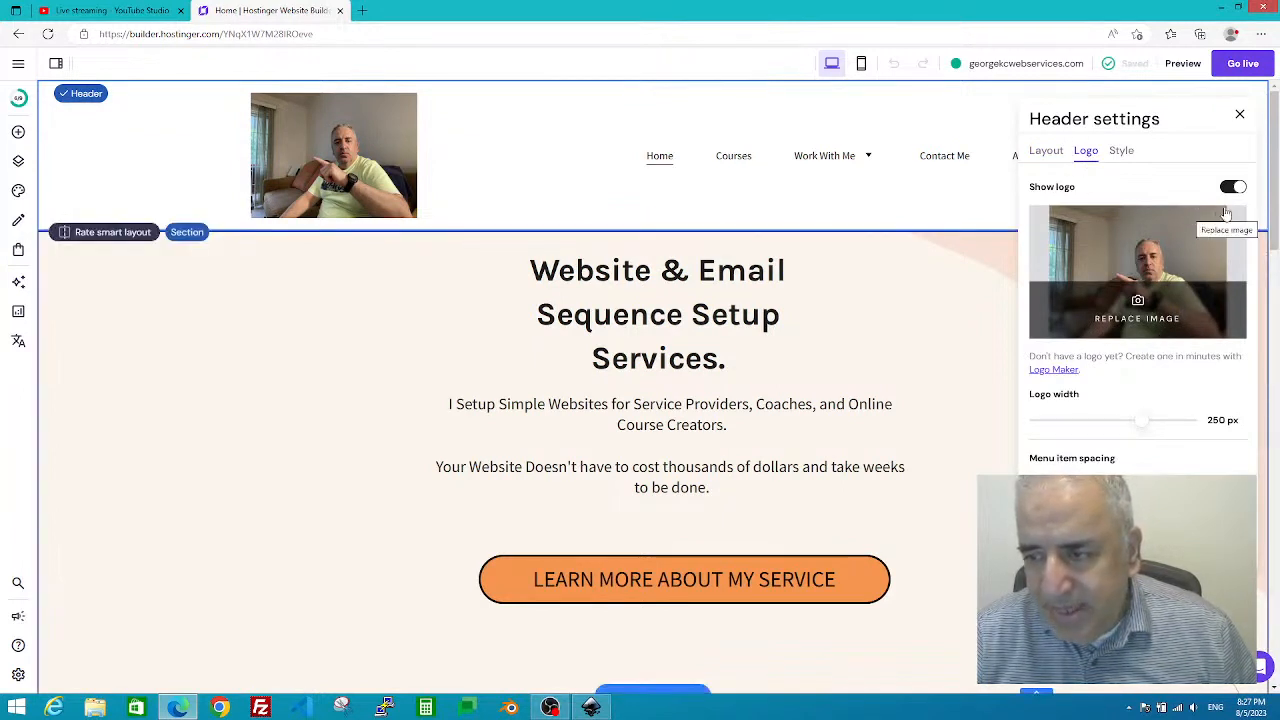
pyautogui.click(1136, 310)
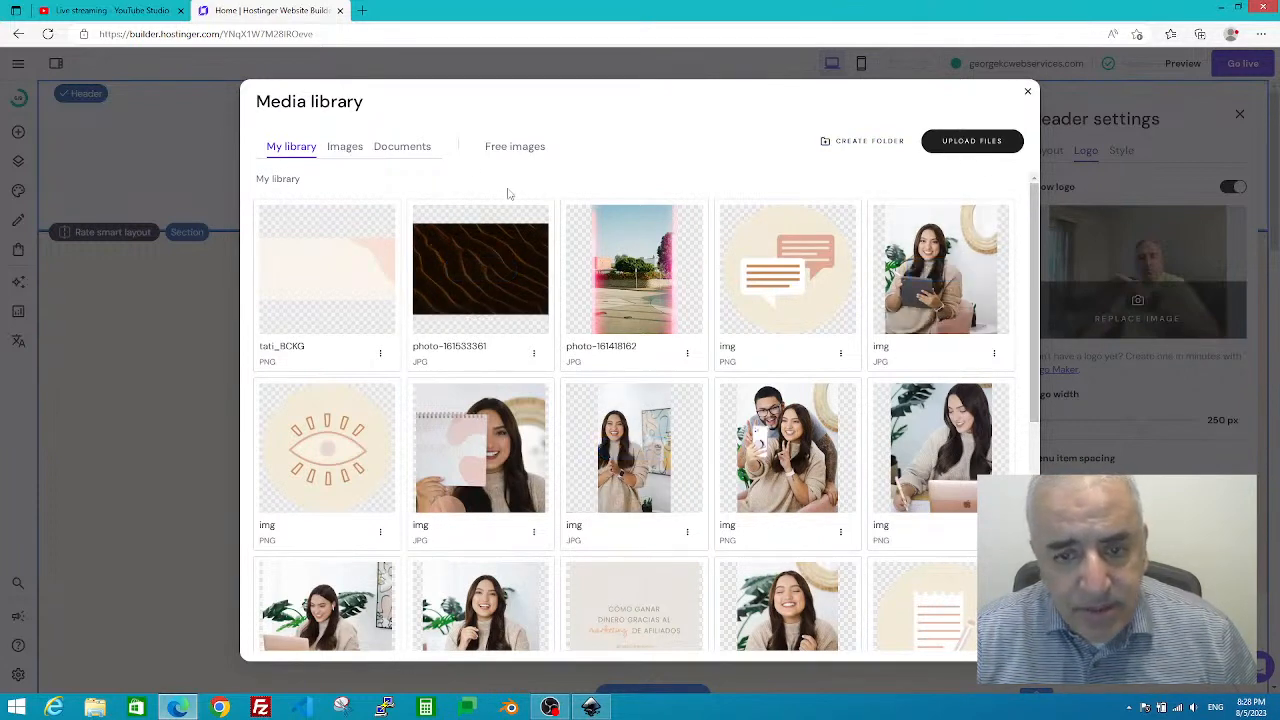
# - Browse the media library's own files, images and documents for a picture suitable as the header logo
pyautogui.scroll(-2, 712, 520)
pyautogui.scroll(2, 709, 518)
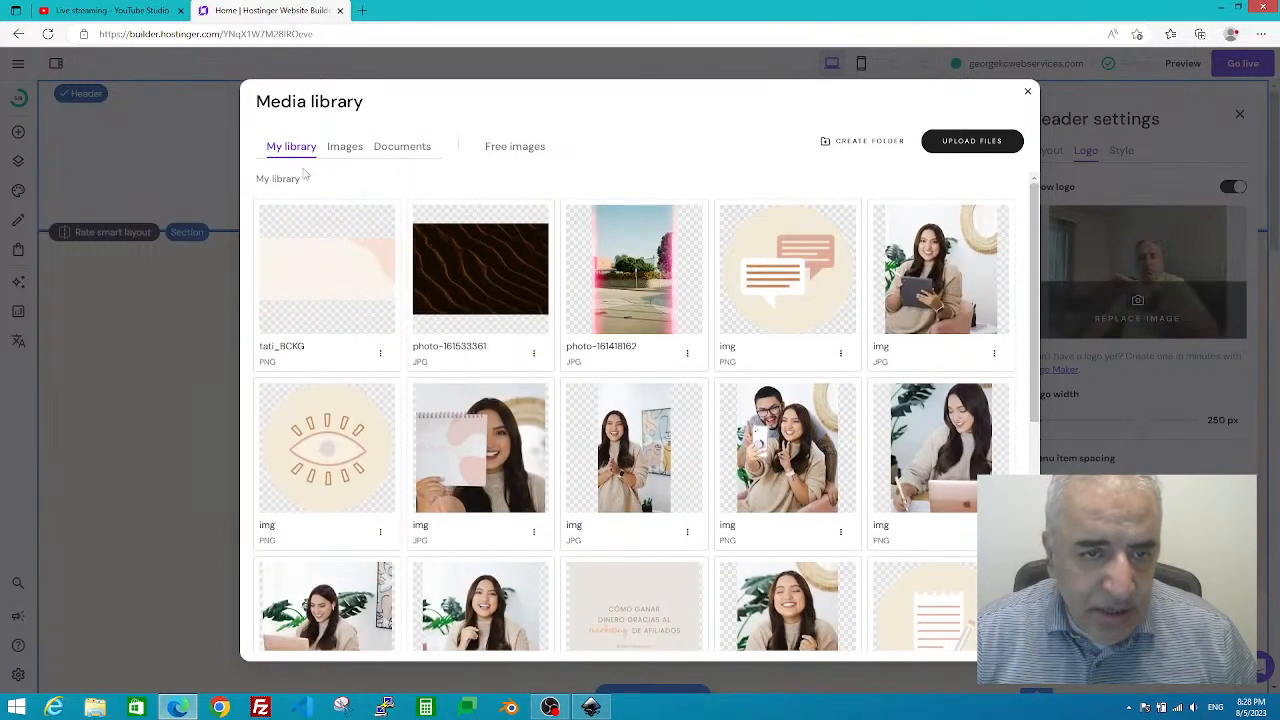
pyautogui.click(341, 152)
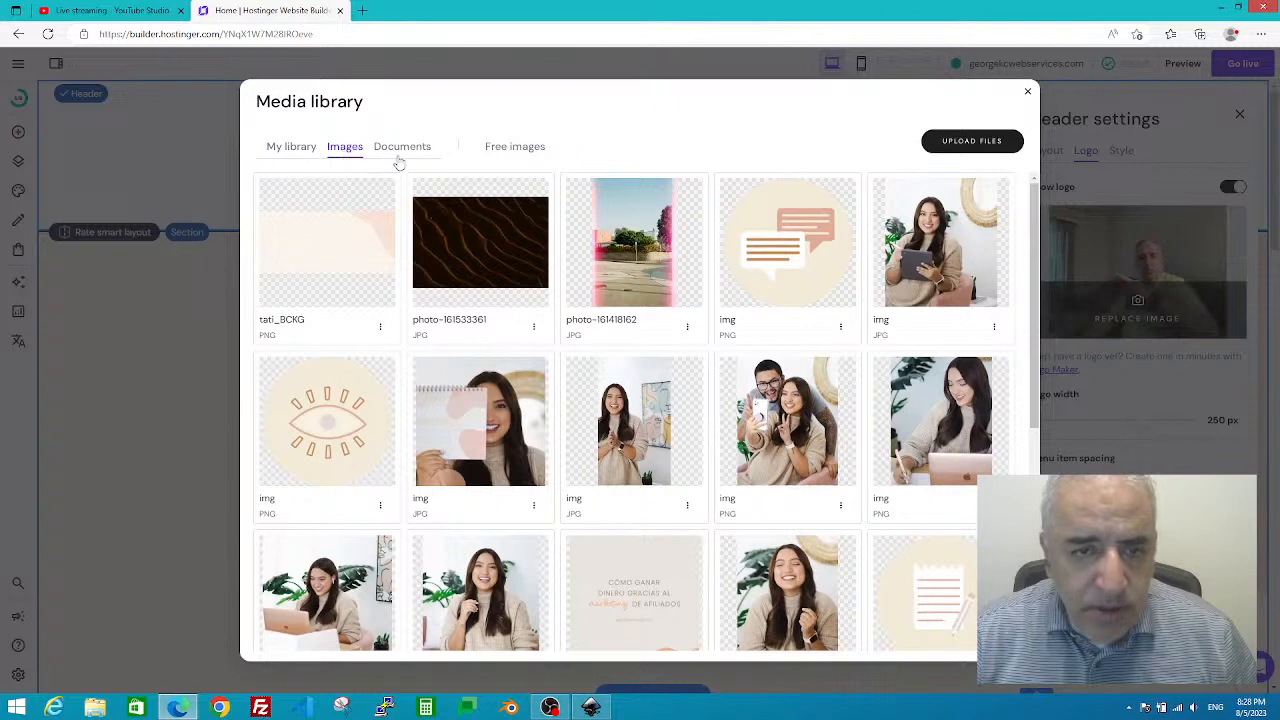
pyautogui.click(400, 156)
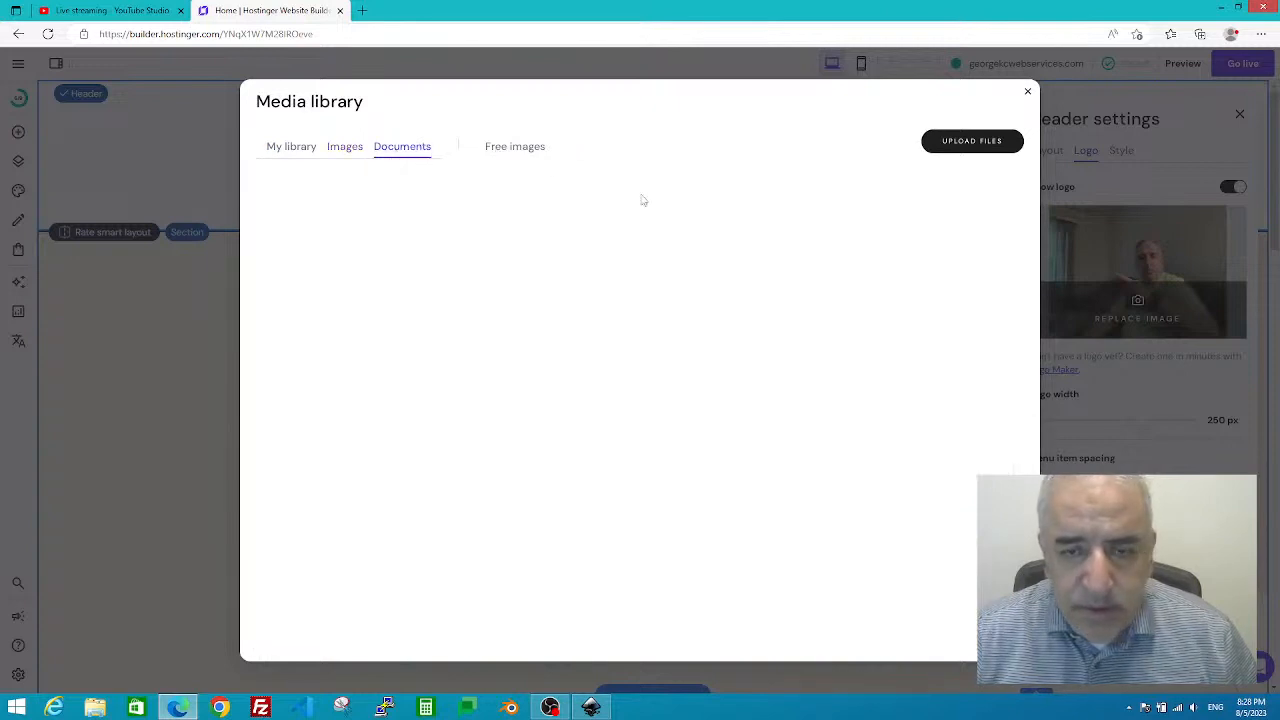
pyautogui.click(296, 155)
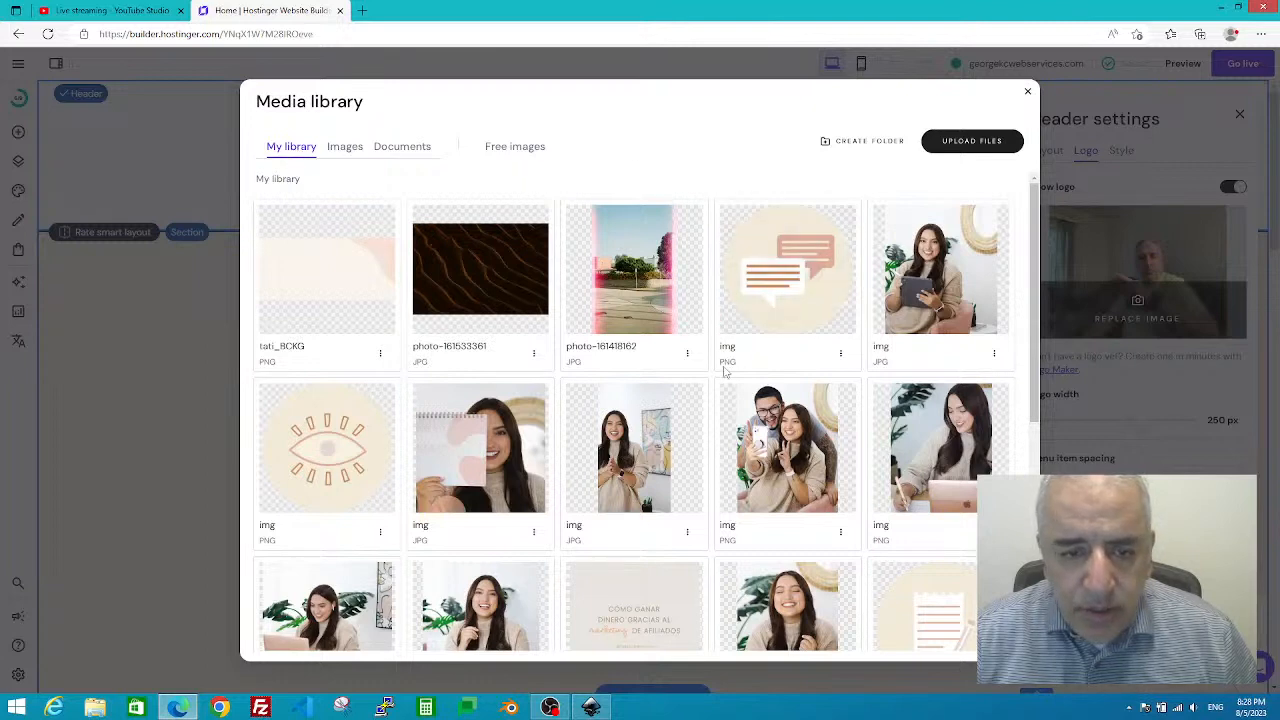
pyautogui.scroll(-1, 571, 511)
pyautogui.scroll(-3, 571, 511)
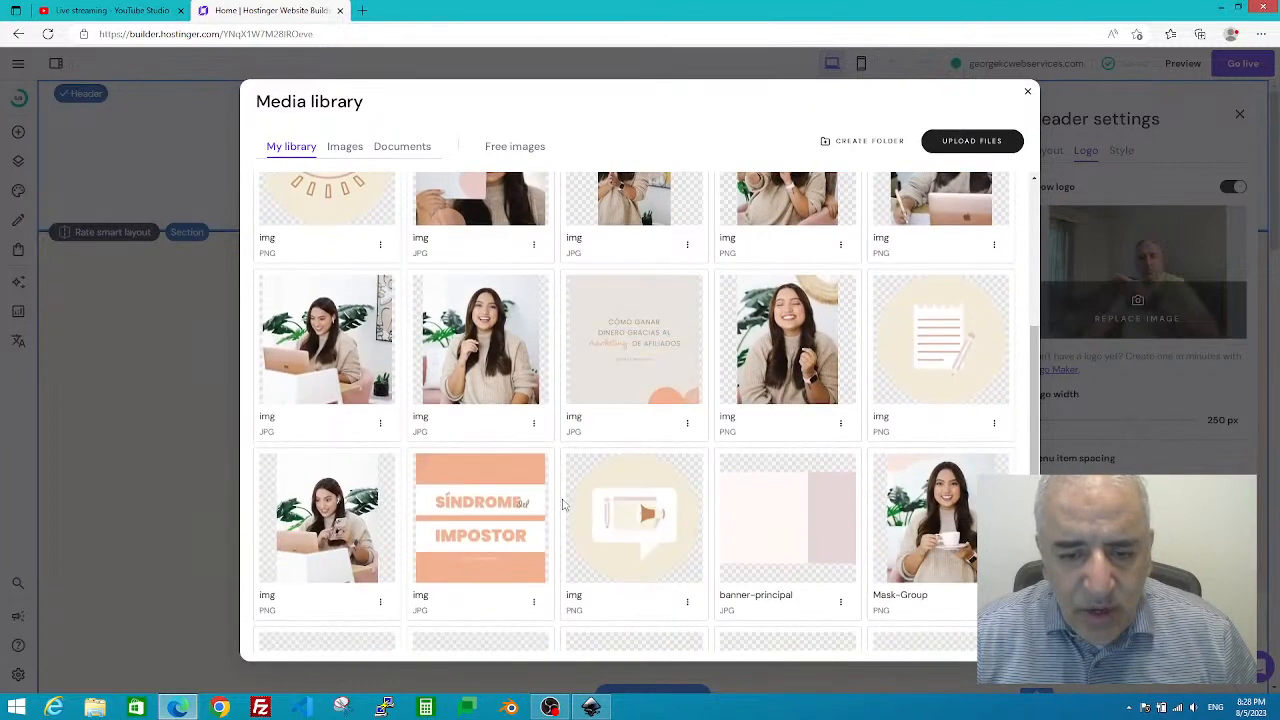
pyautogui.scroll(-1, 565, 507)
pyautogui.scroll(-1, 915, 557)
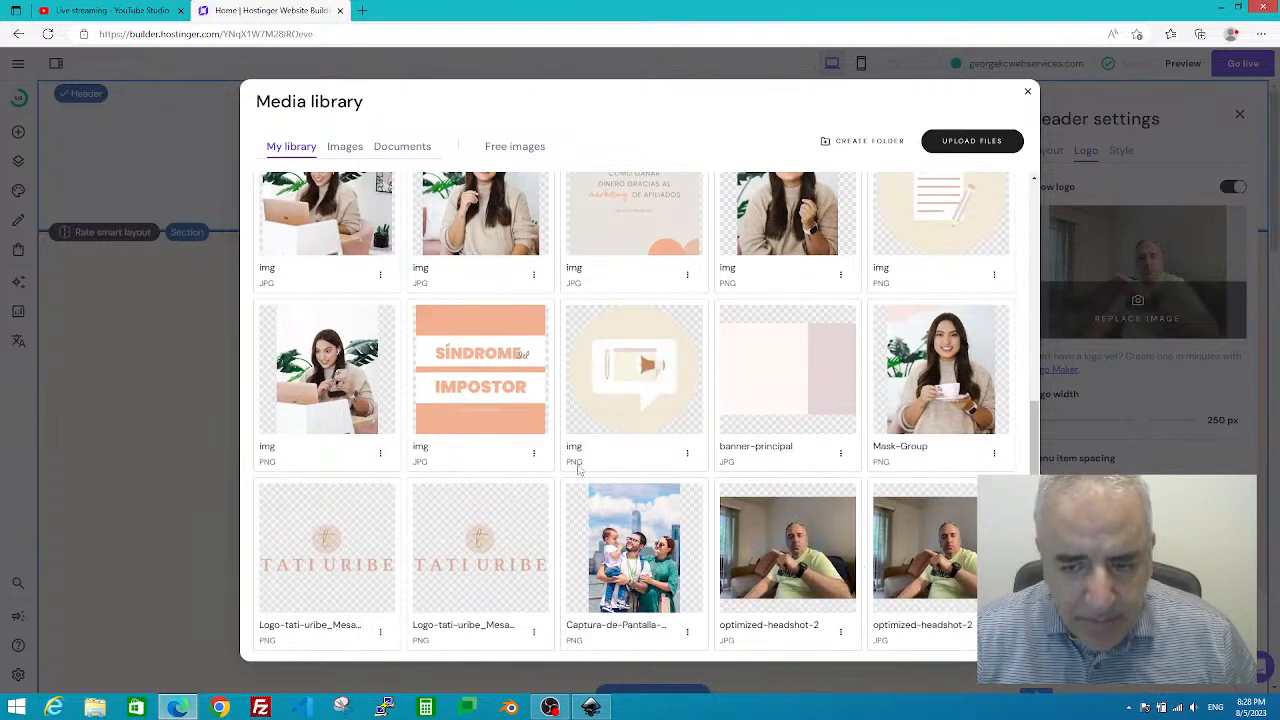
pyautogui.scroll(2, 665, 428)
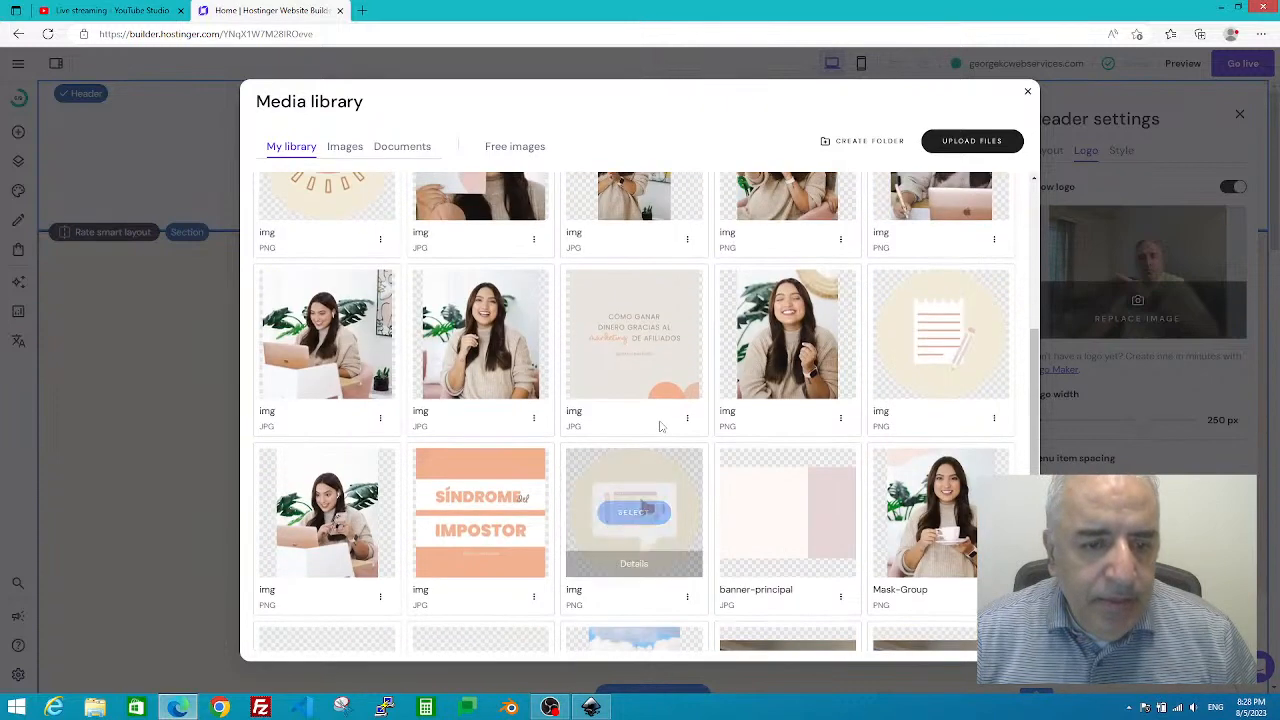
pyautogui.scroll(1, 660, 427)
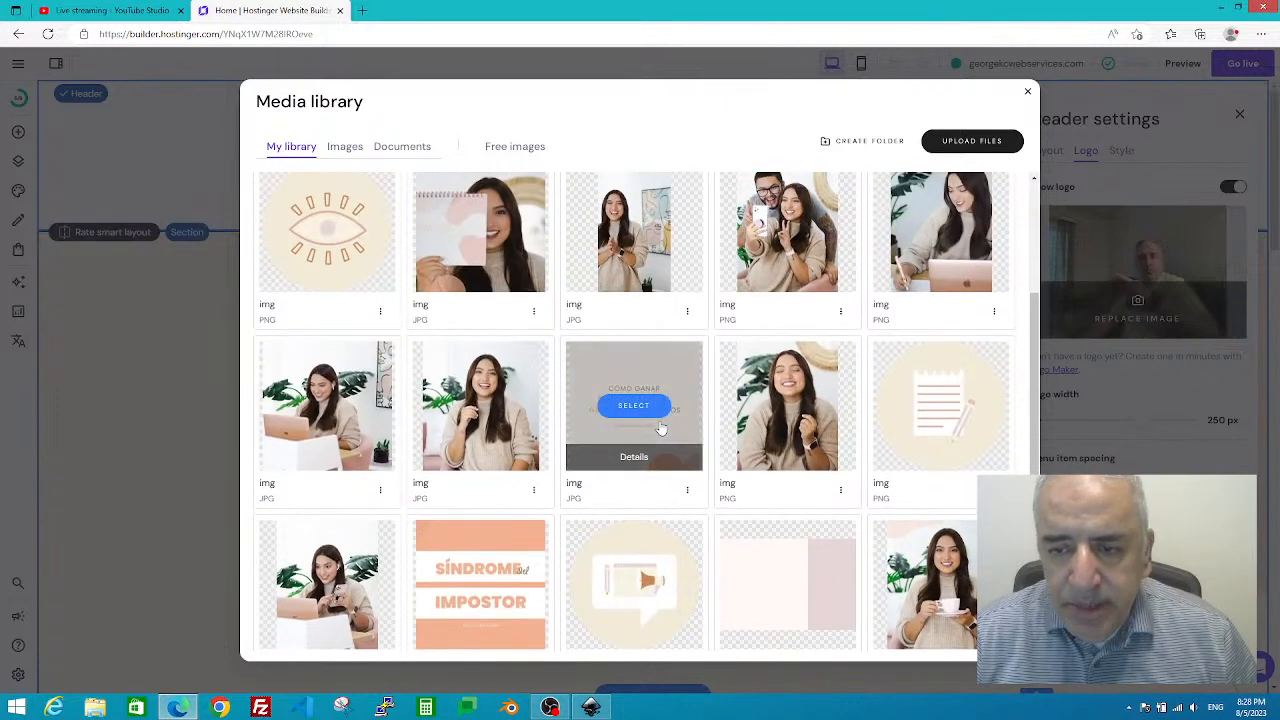
pyautogui.scroll(3, 660, 428)
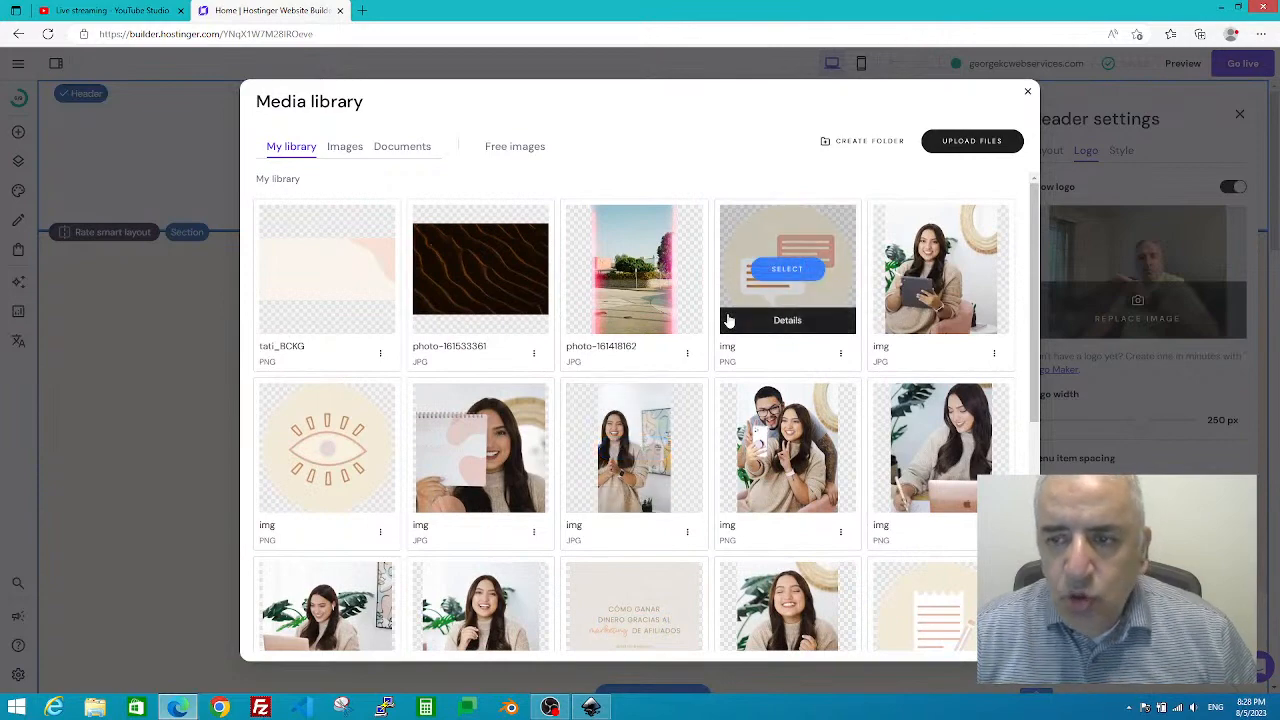
pyautogui.scroll(-4, 790, 455)
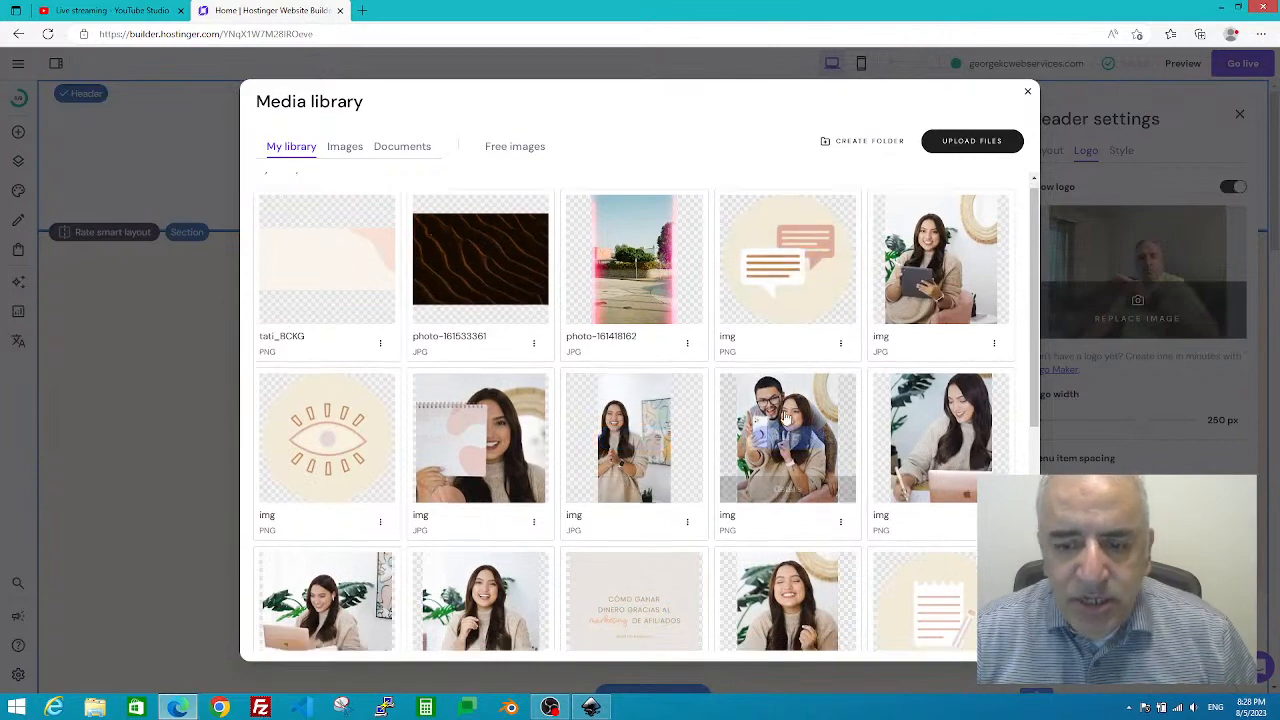
pyautogui.scroll(3, 794, 497)
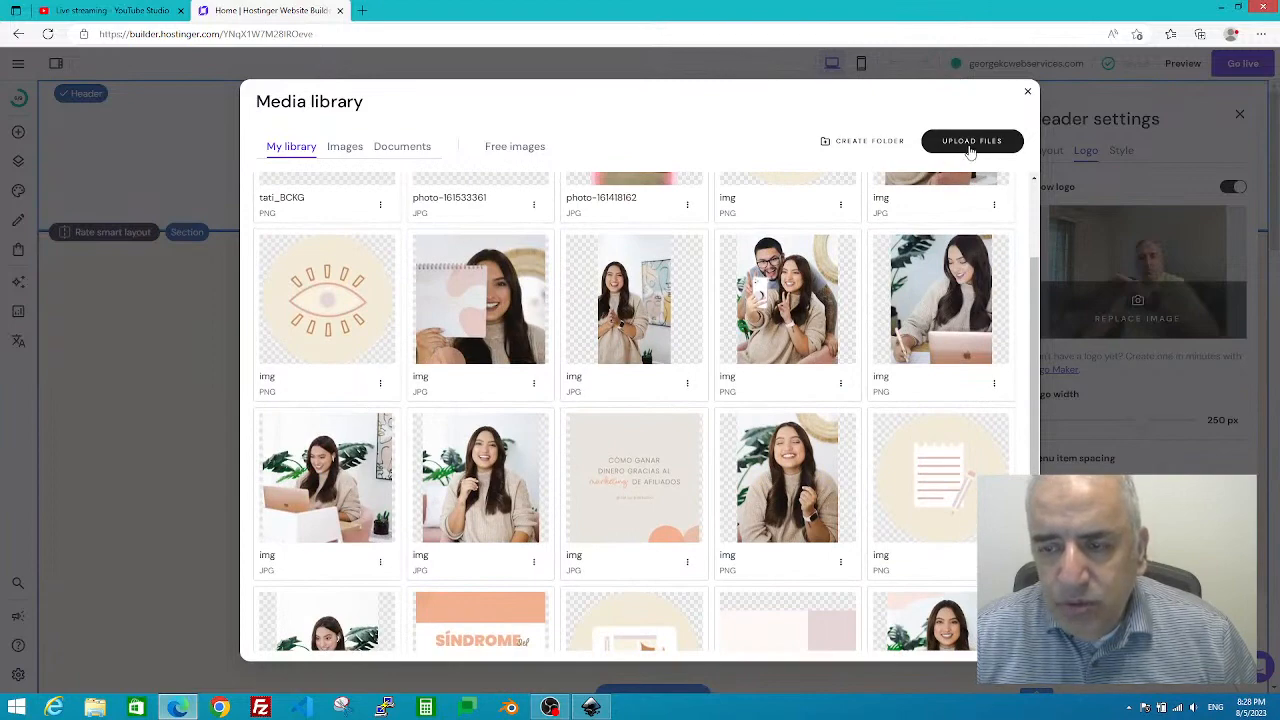
# - Upload the Website-Setup-Low-No-Code-Banner PNG from the Youtube_Channel_Banner folder to the media library
pyautogui.click(969, 143)
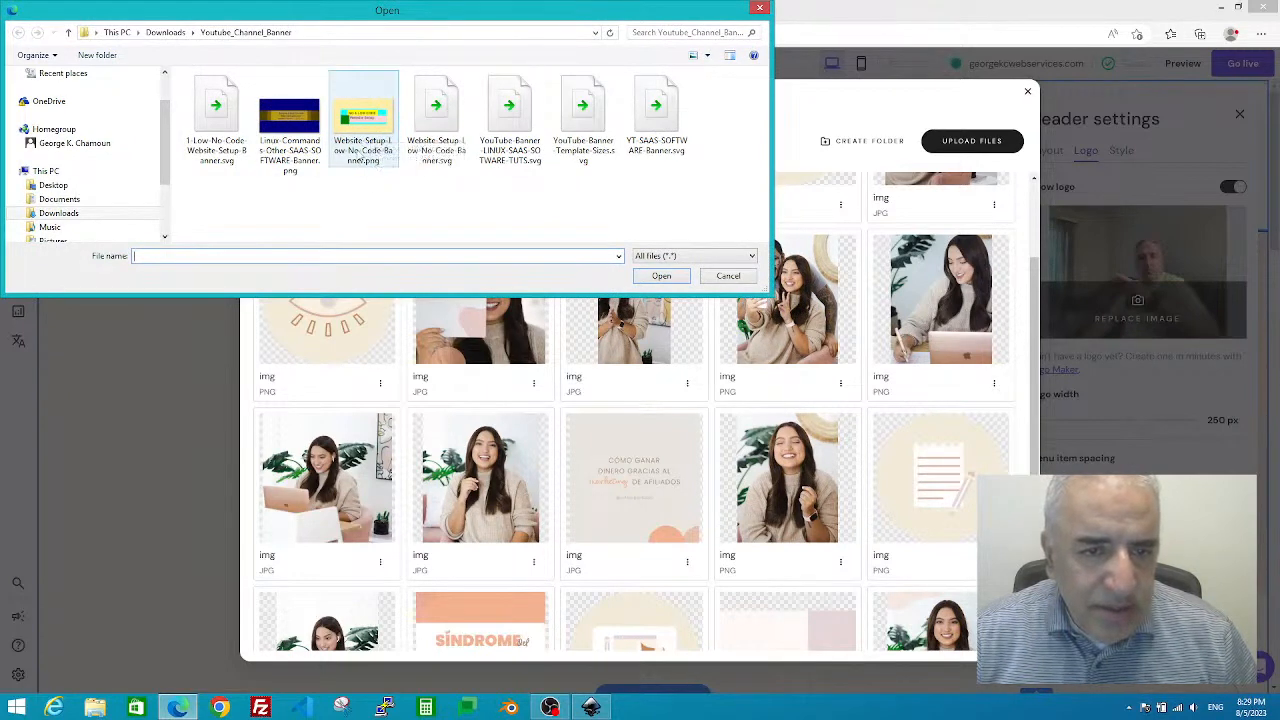
pyautogui.click(358, 152)
pyautogui.click(645, 283)
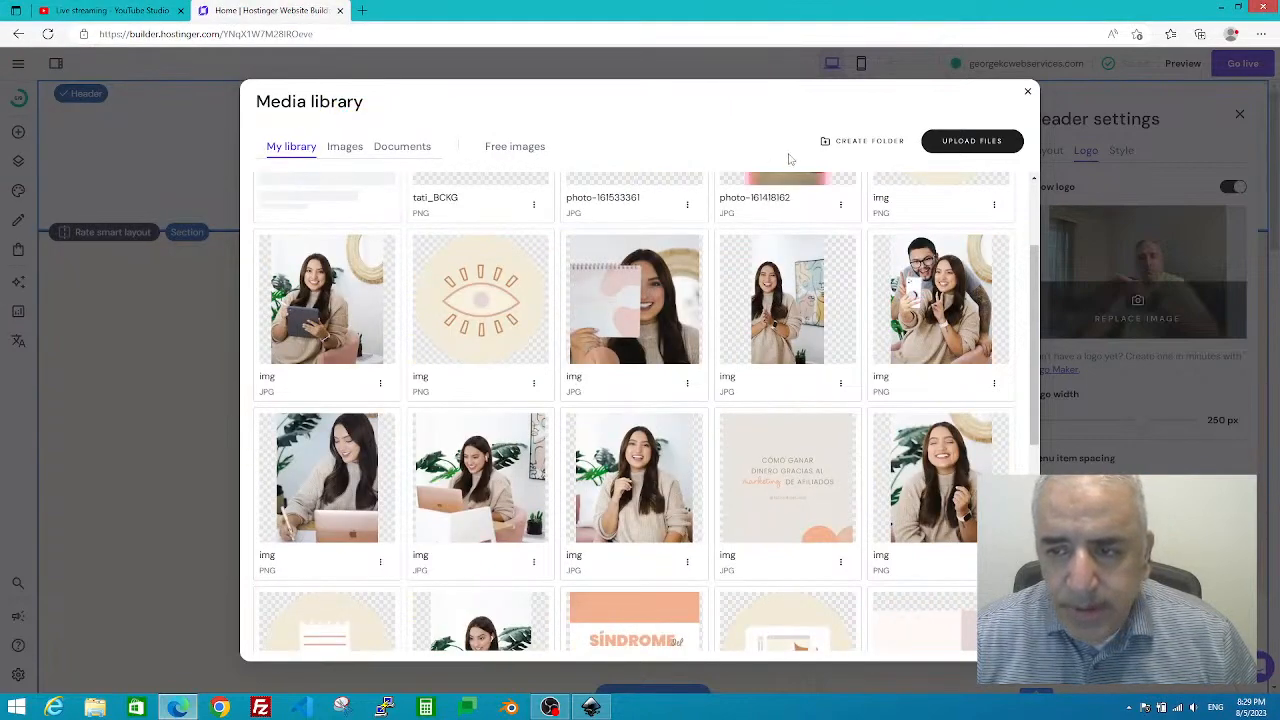
# - Use the uploaded website-setup banner image from the media library as the new header logo
pyautogui.scroll(-3, 860, 285)
pyautogui.scroll(4, 852, 294)
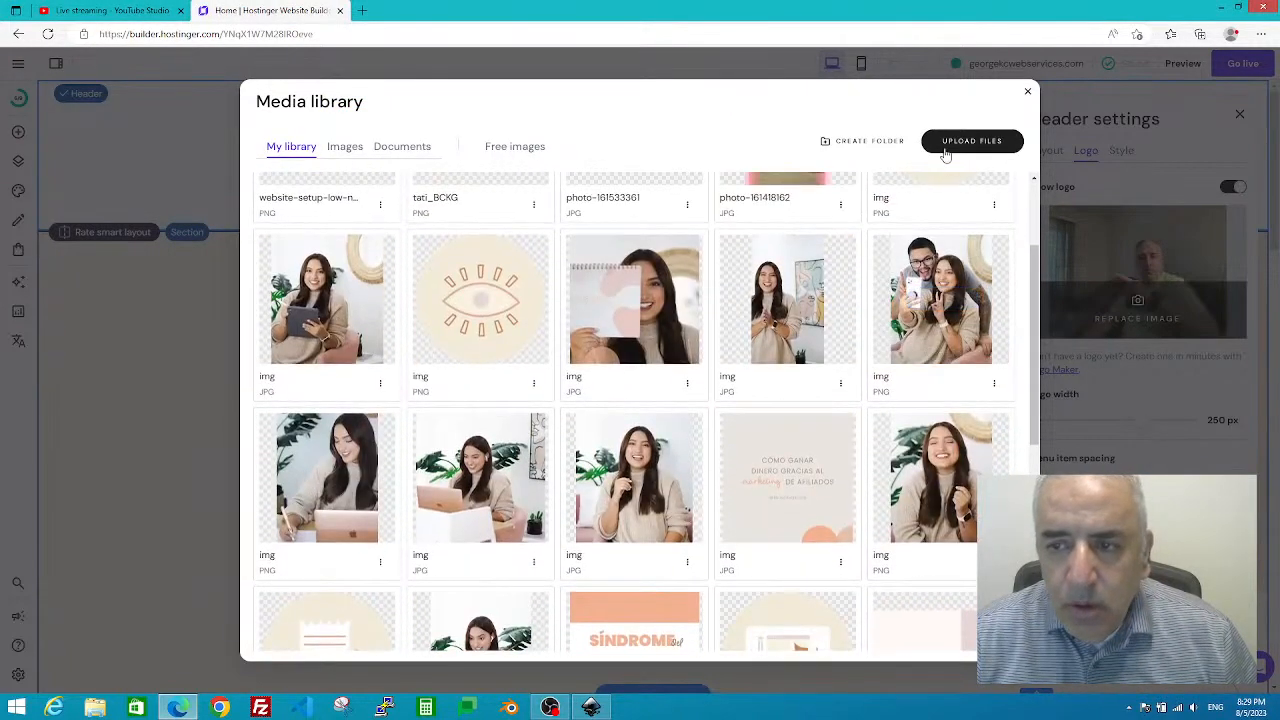
pyautogui.scroll(-4, 769, 405)
pyautogui.scroll(-2, 765, 410)
pyautogui.scroll(10, 760, 400)
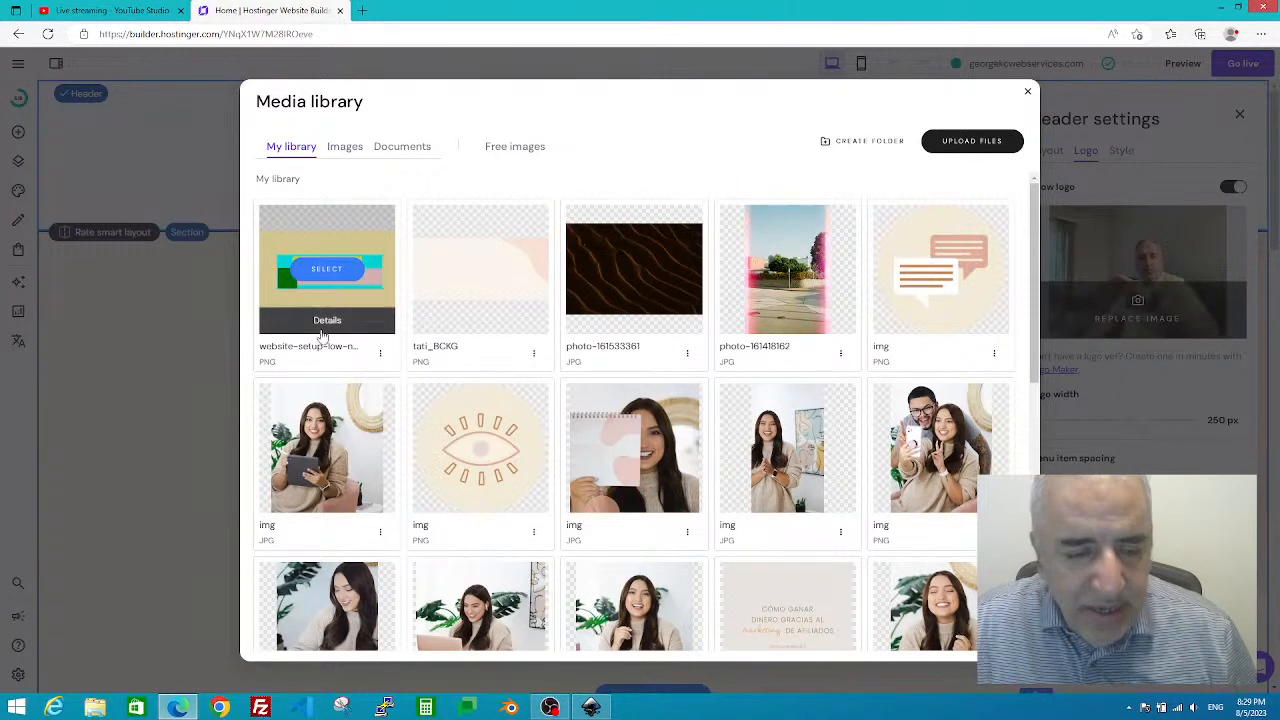
pyautogui.click(324, 270)
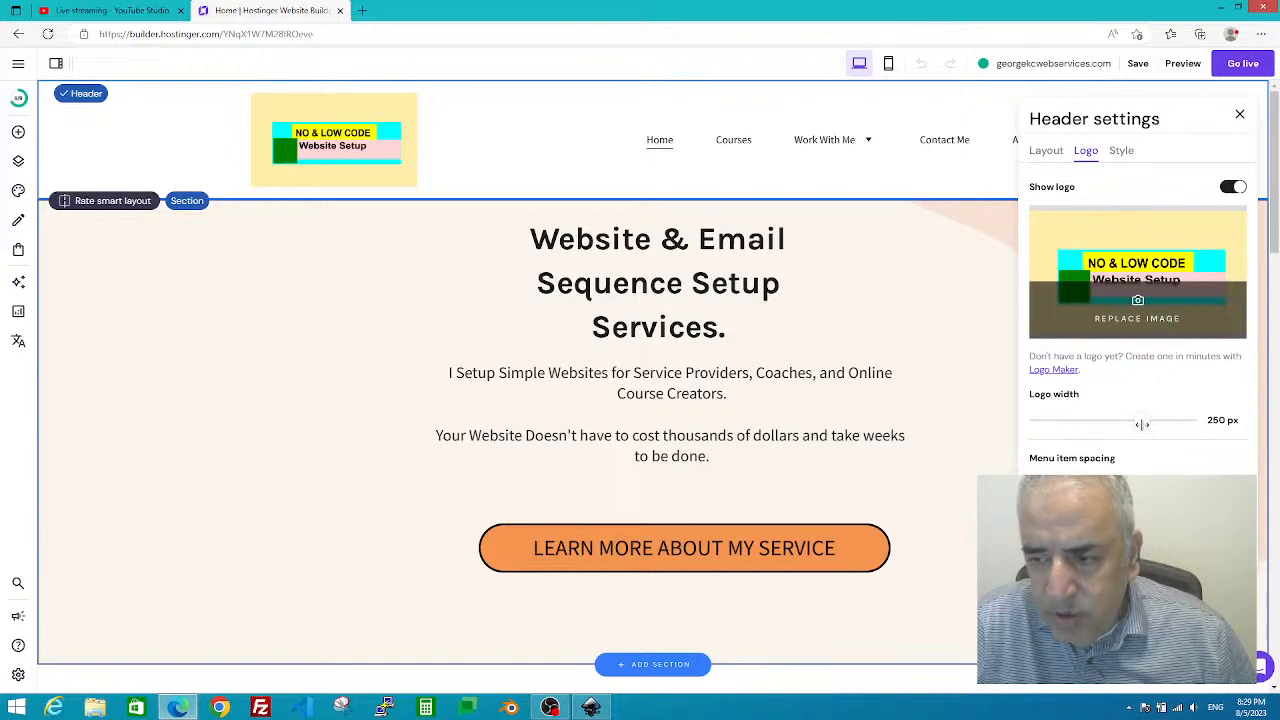
# - Set the header logo width to 350 px and try the logo right of the menu before returning it to the left
pyautogui.moveTo(1141, 424); pyautogui.dragTo(1200, 424)
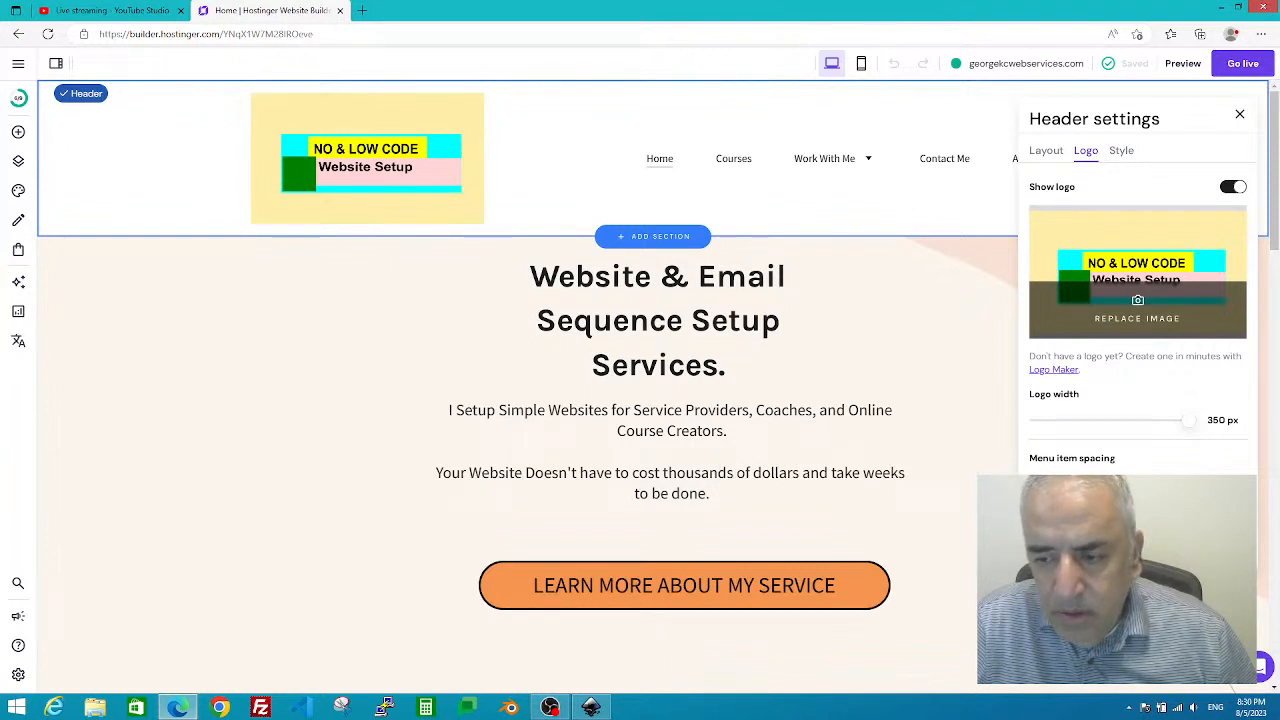
pyautogui.click(1180, 560)
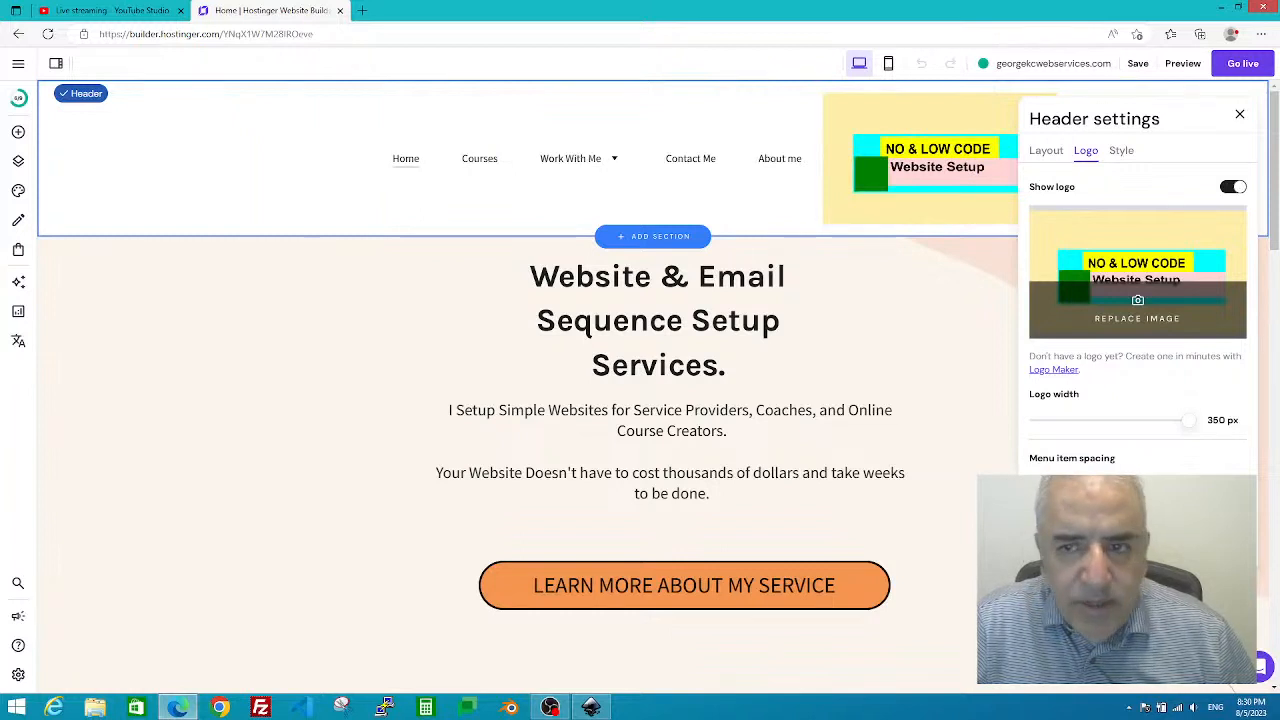
pyautogui.click(1065, 560)
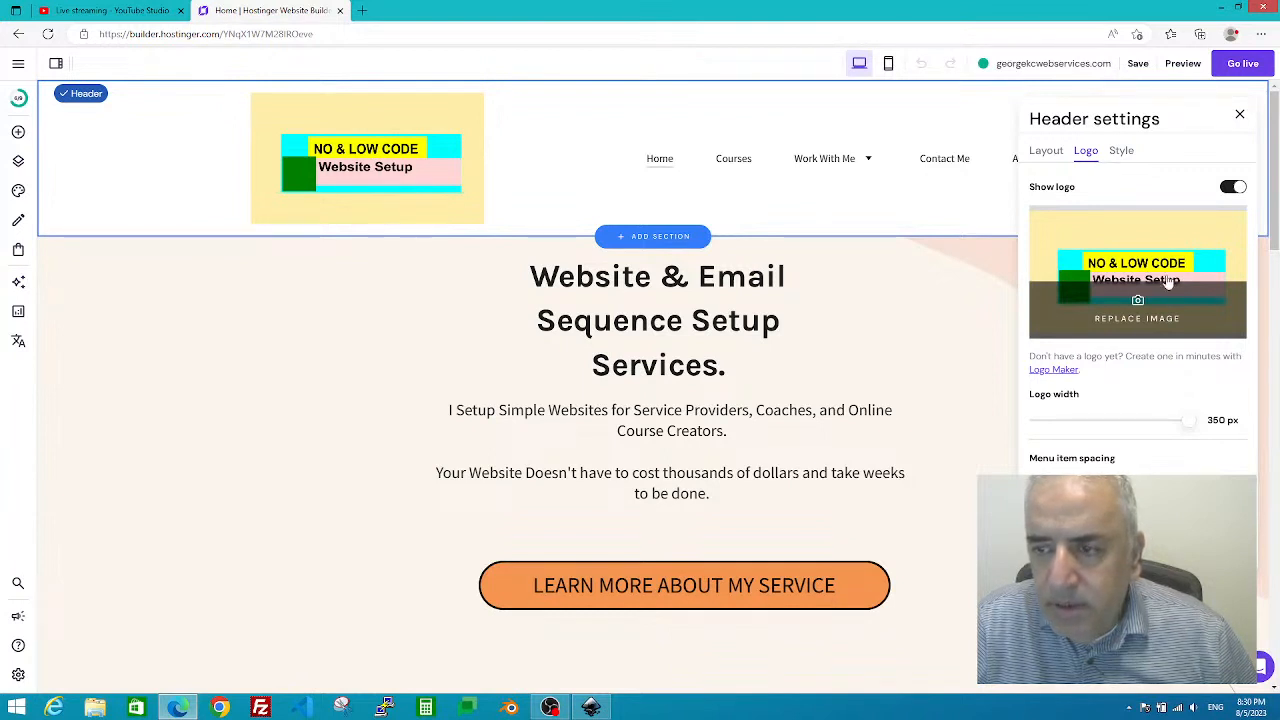
# - Review the header's style options for background, font and text color, and close the header settings
pyautogui.click(1120, 153)
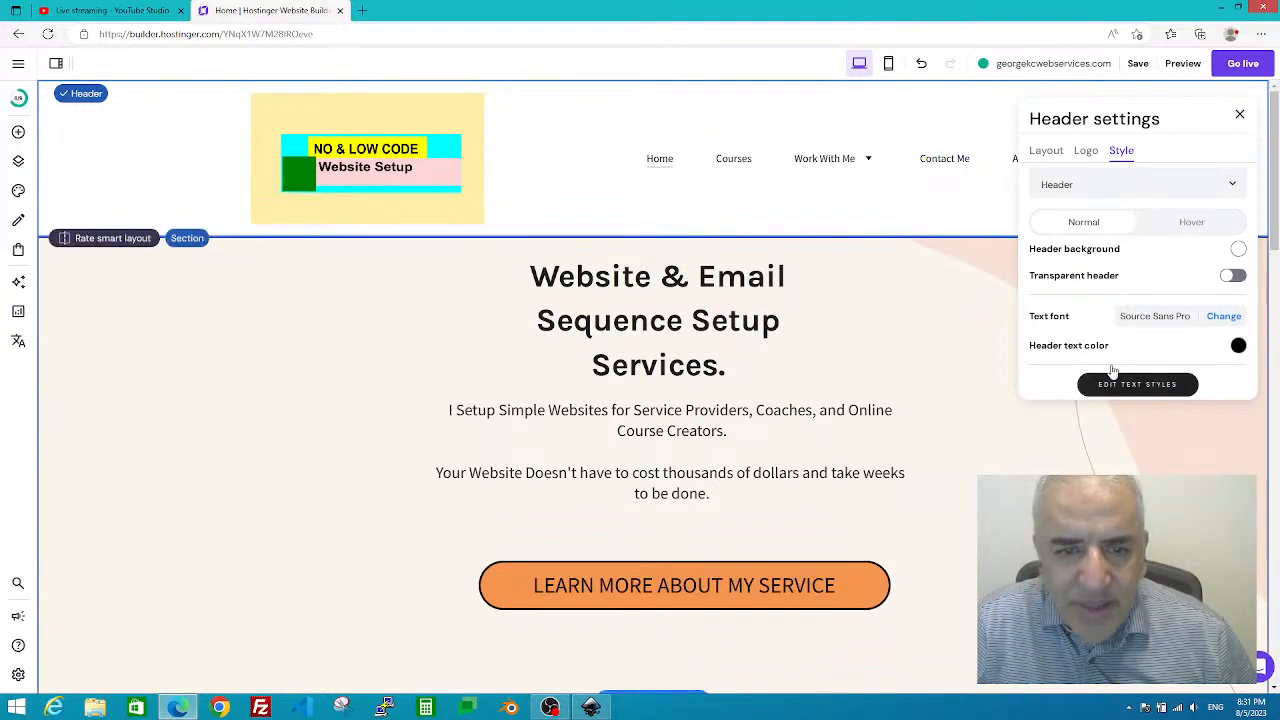
pyautogui.click(1239, 118)
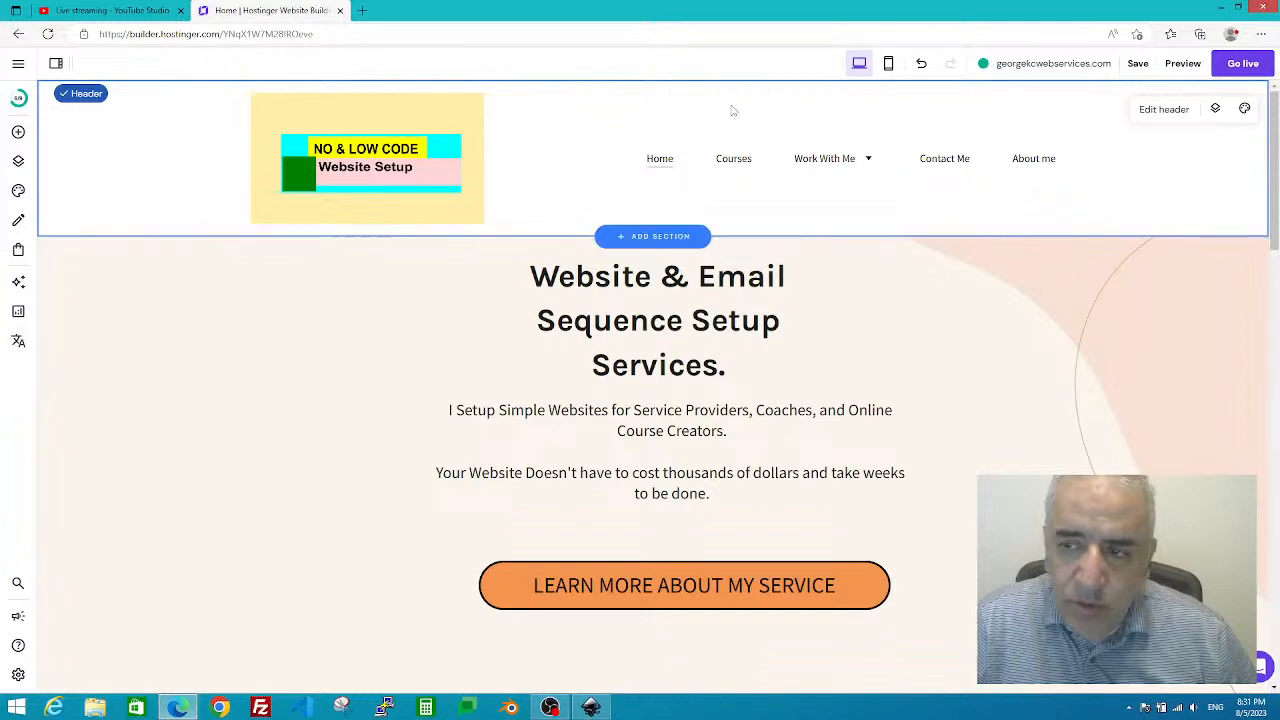
# - In the header's layout settings, try a top/bottom padding of 40 px and settle on 30 px
pyautogui.click(1164, 112)
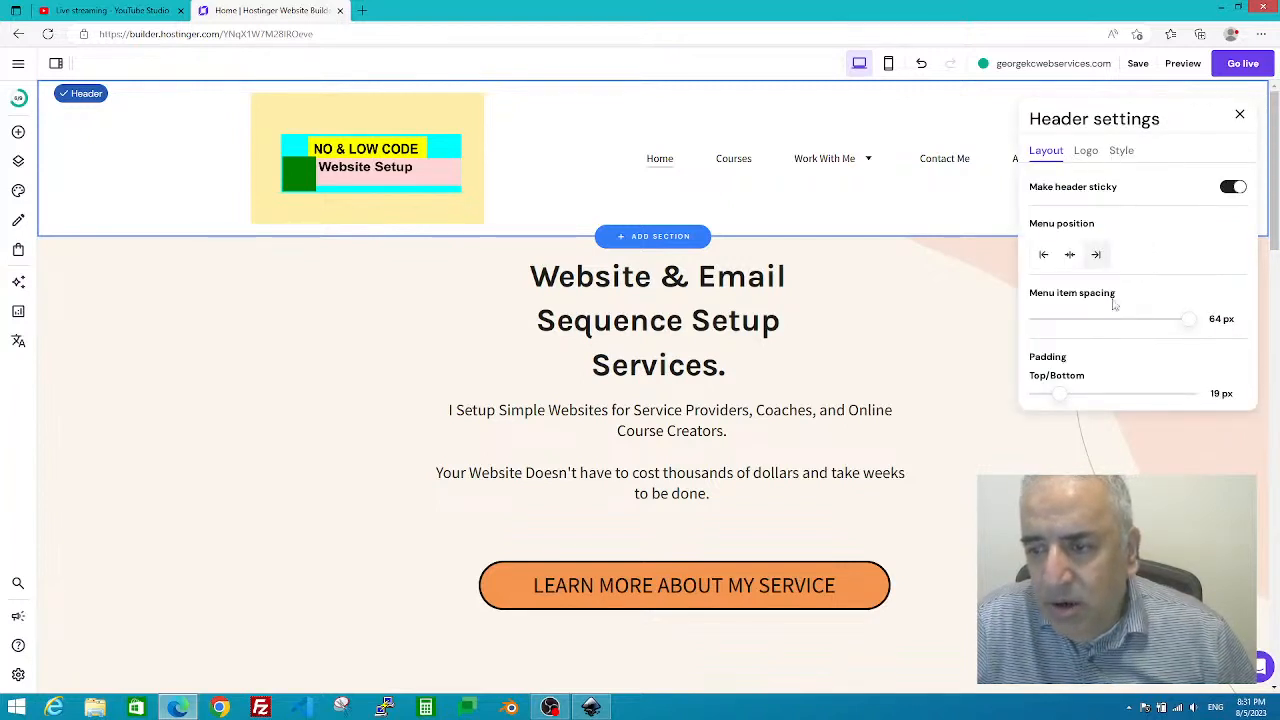
pyautogui.scroll(-3, 1113, 305)
pyautogui.scroll(3, 1083, 360)
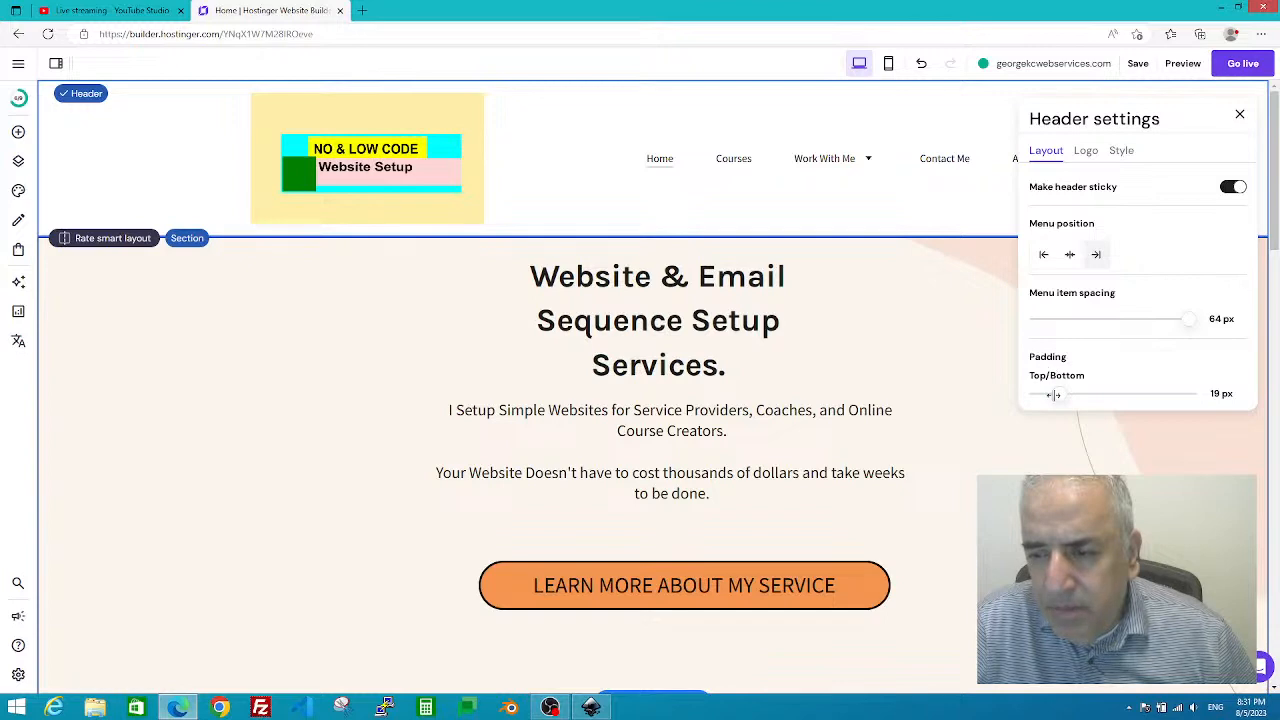
pyautogui.moveTo(1057, 395); pyautogui.dragTo(1085, 394)
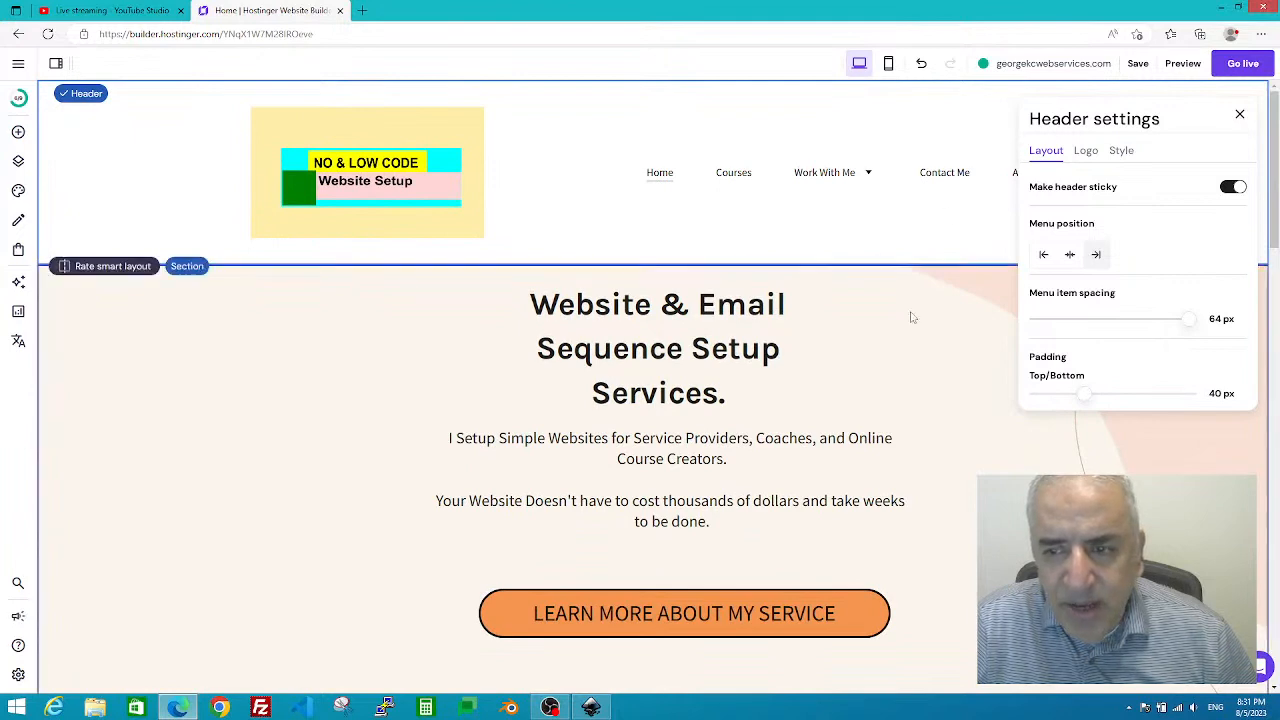
pyautogui.moveTo(1083, 395)
pyautogui.mouseDown()
pyautogui.moveTo(1051, 395)
pyautogui.moveTo(1146, 391)
pyautogui.moveTo(1034, 397)
pyautogui.moveTo(1071, 400)
pyautogui.mouseUp()
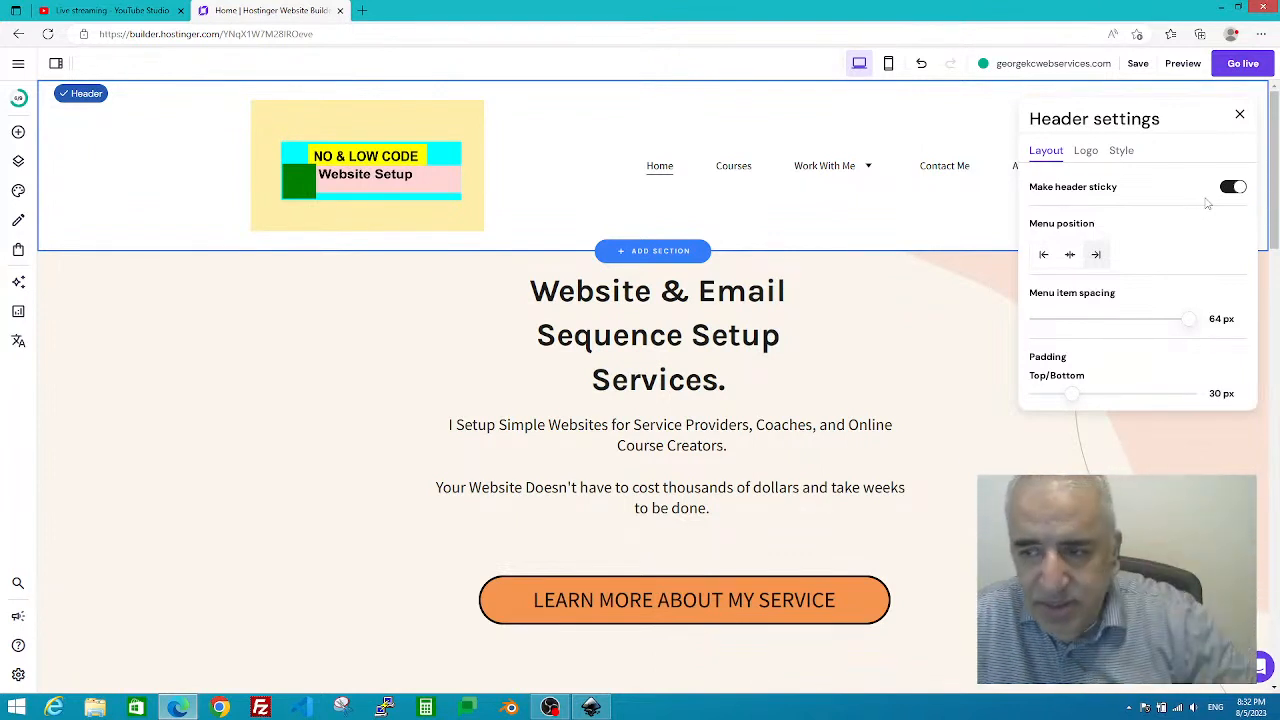
# - Switch the sticky header option off and on to compare how the header scrolls, leaving it off
pyautogui.click(1229, 188)
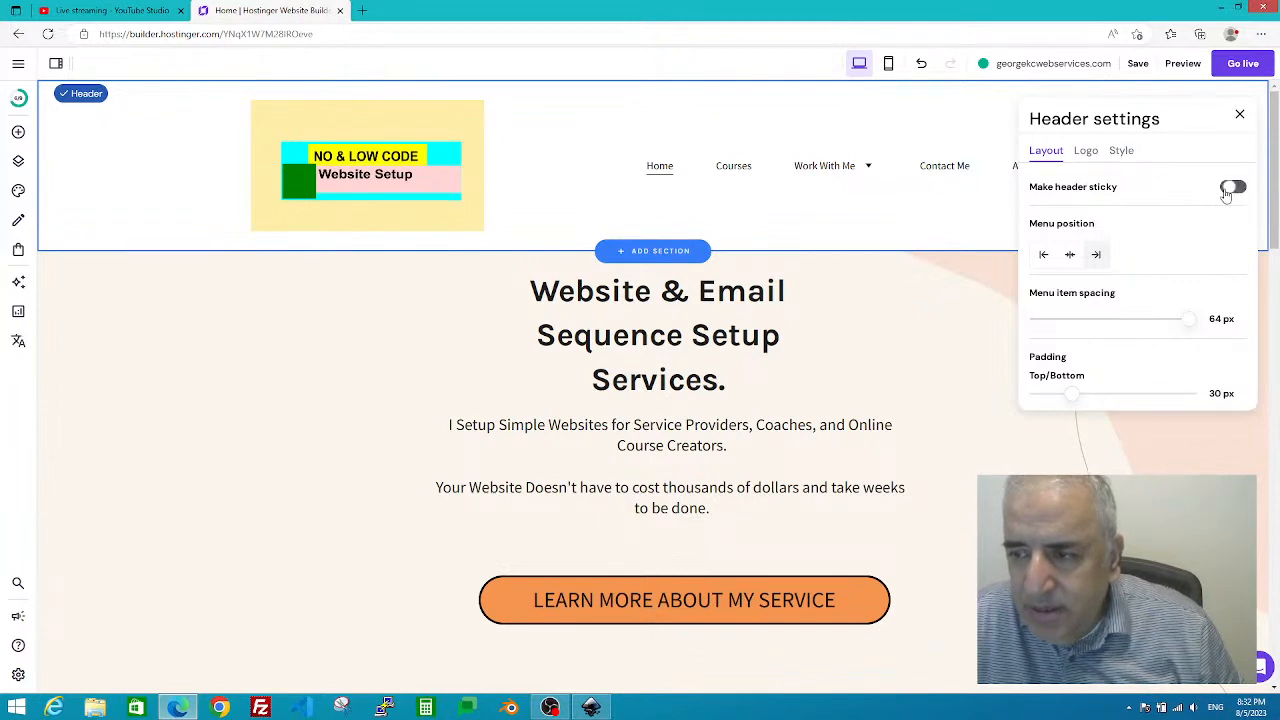
pyautogui.click(1229, 189)
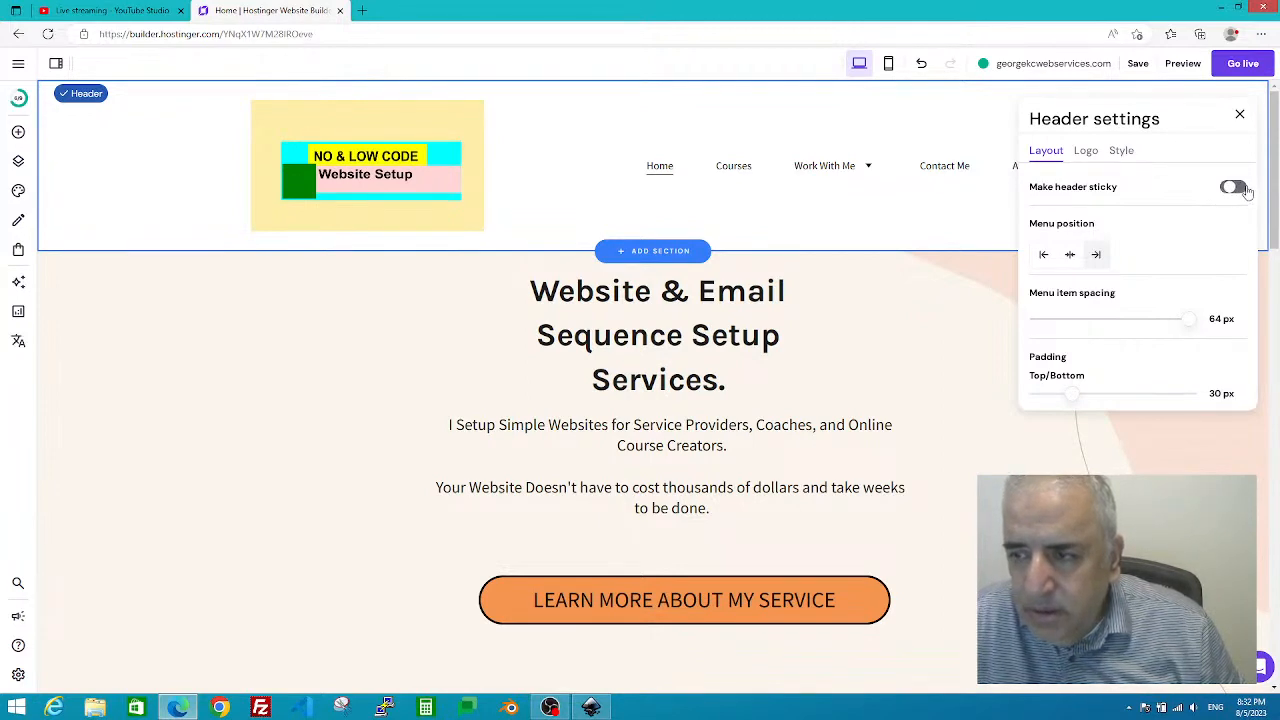
pyautogui.scroll(-1, 960, 367)
pyautogui.scroll(1, 960, 367)
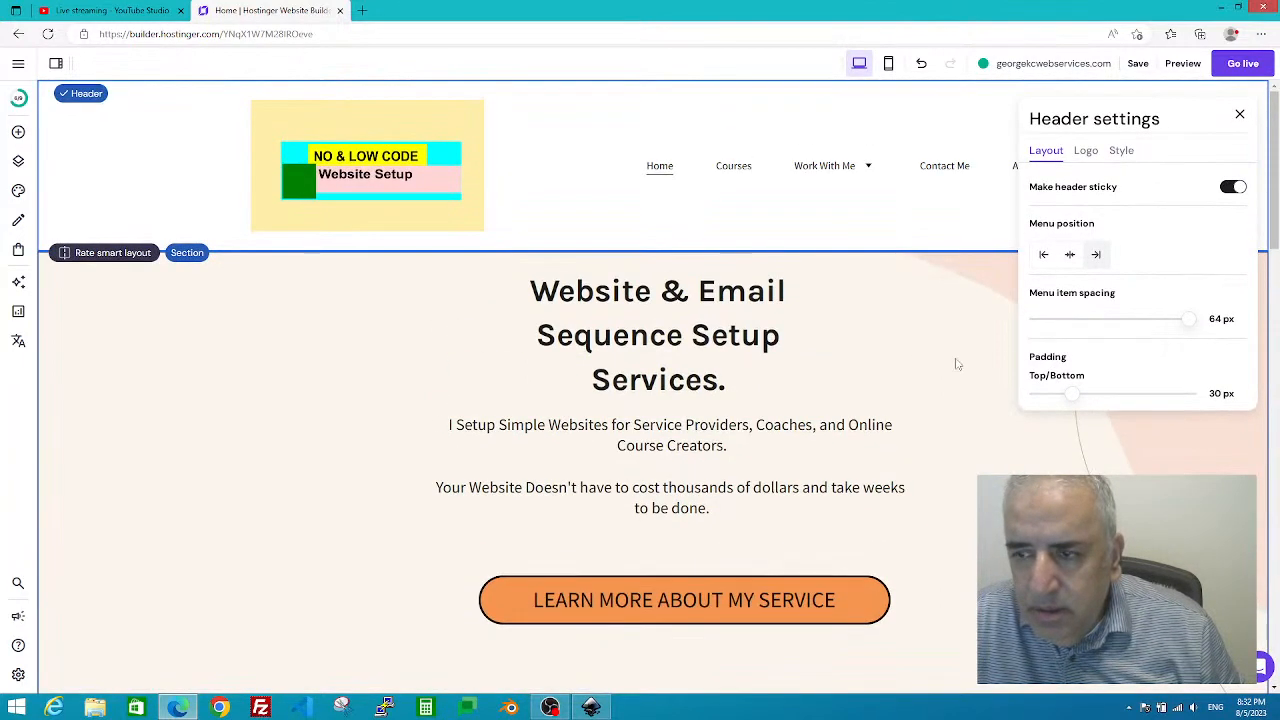
pyautogui.click(1229, 189)
pyautogui.scroll(-2, 964, 351)
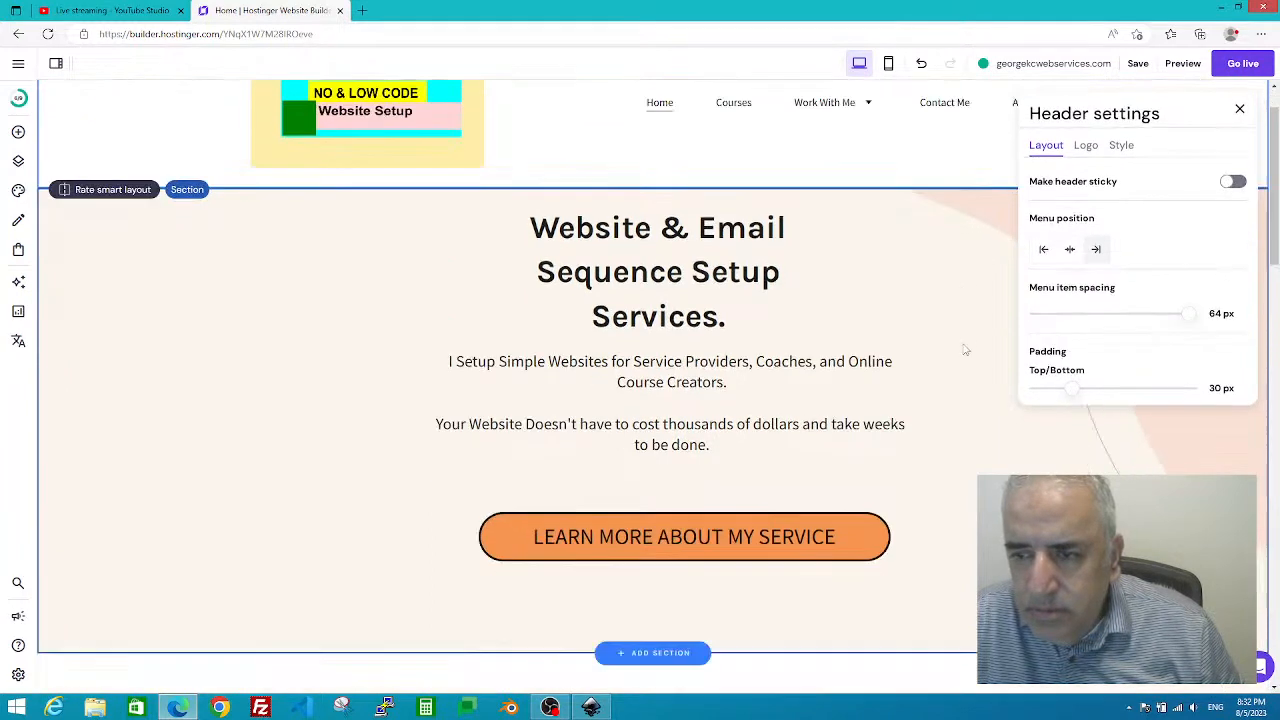
# - Turn on the sticky header and preview the site, scrolling through the whole page to check the header before returning to the editor
pyautogui.scroll(2, 967, 351)
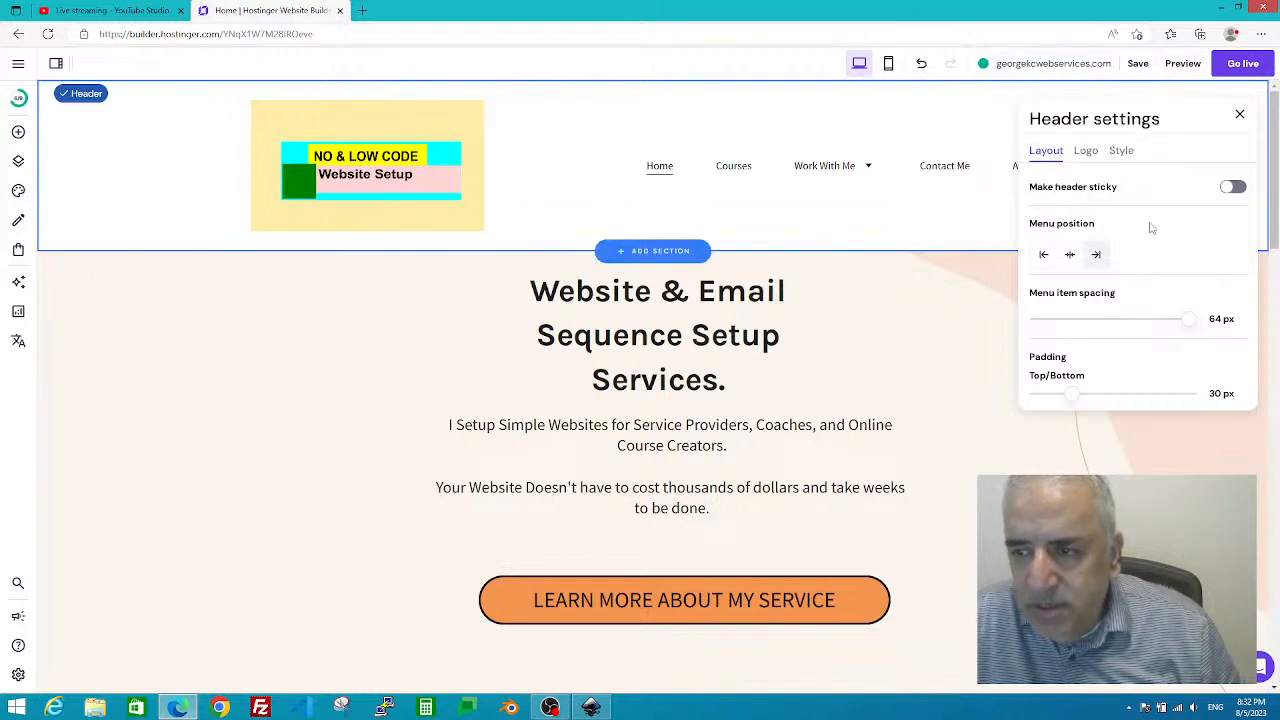
pyautogui.click(1243, 189)
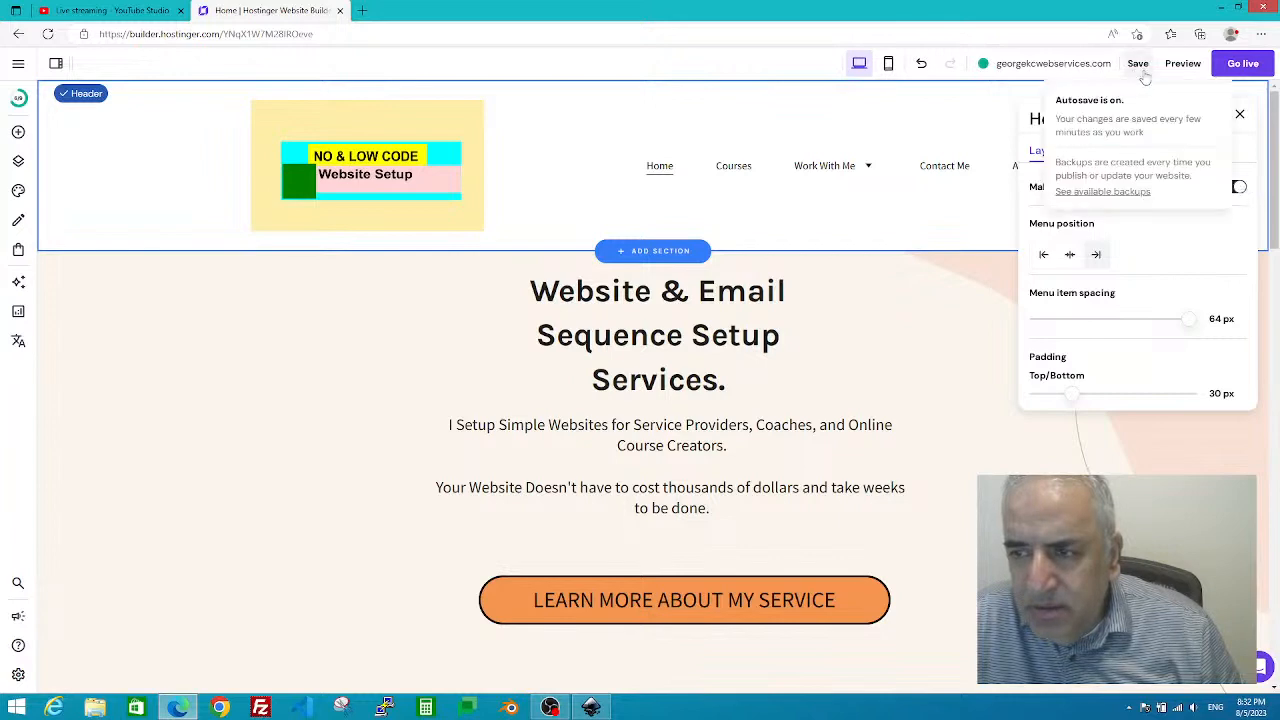
pyautogui.click(1182, 65)
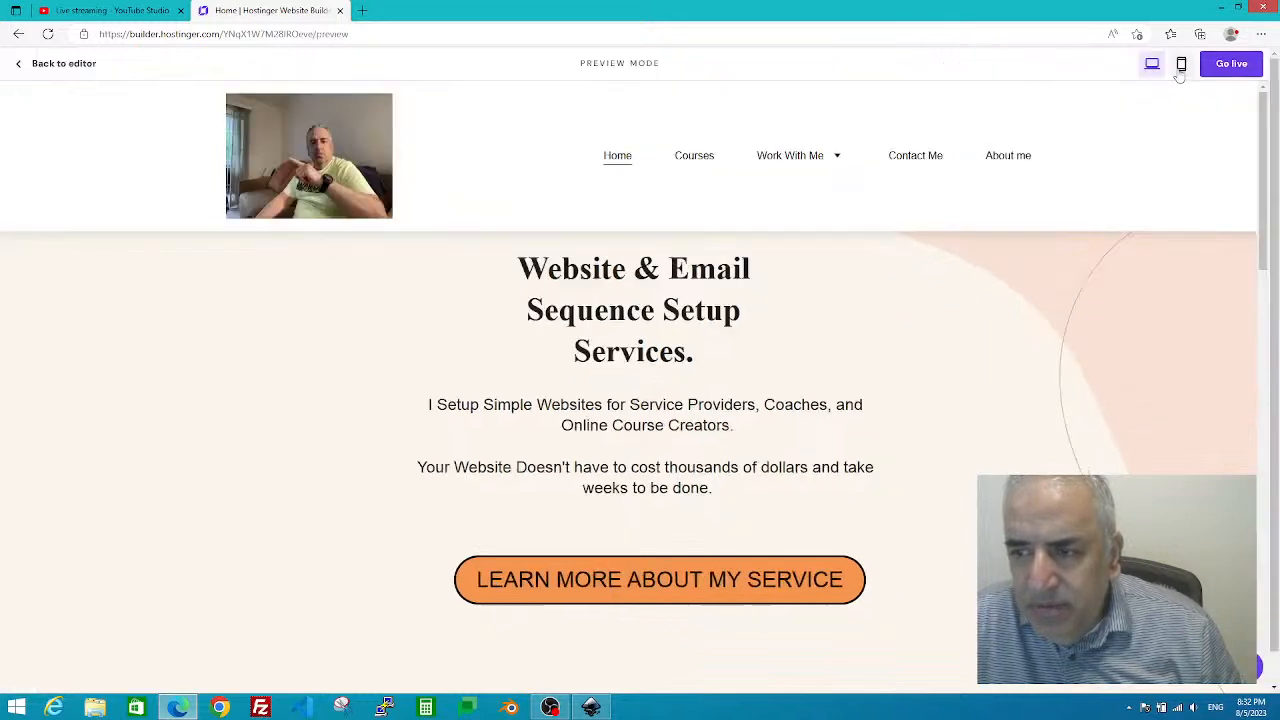
pyautogui.scroll(-1, 833, 295)
pyautogui.scroll(-2, 909, 326)
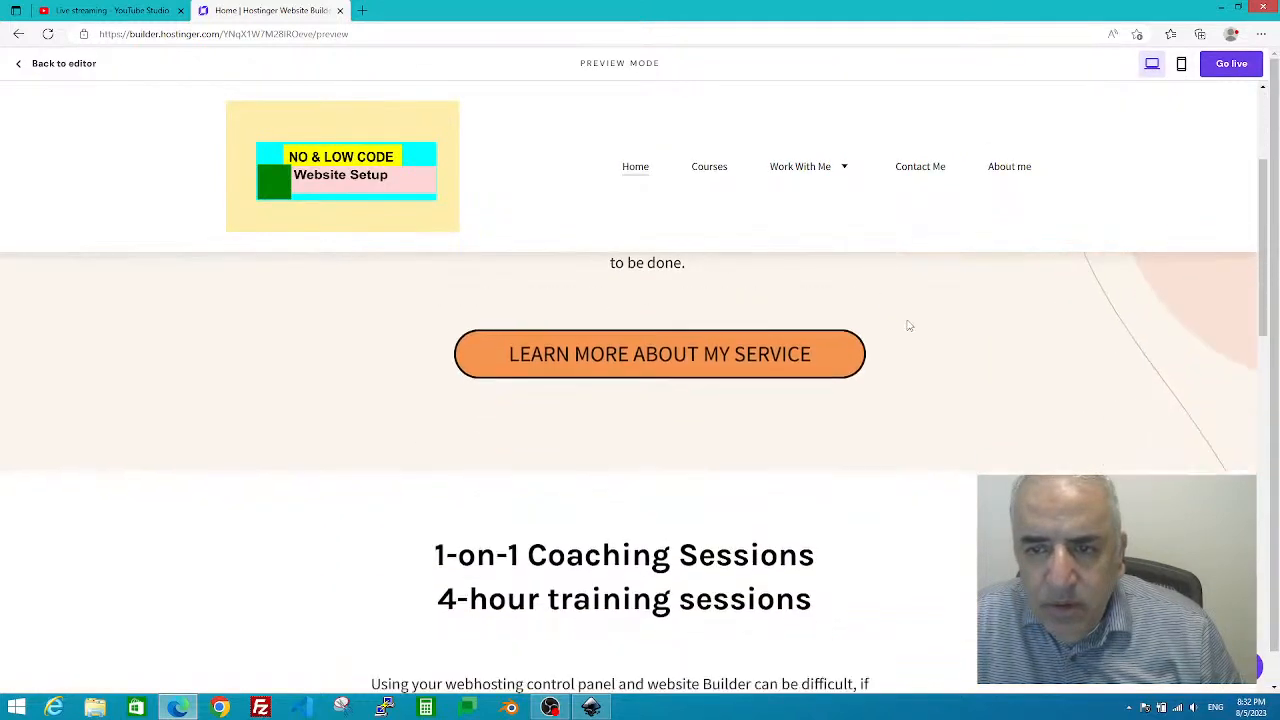
pyautogui.scroll(3, 909, 326)
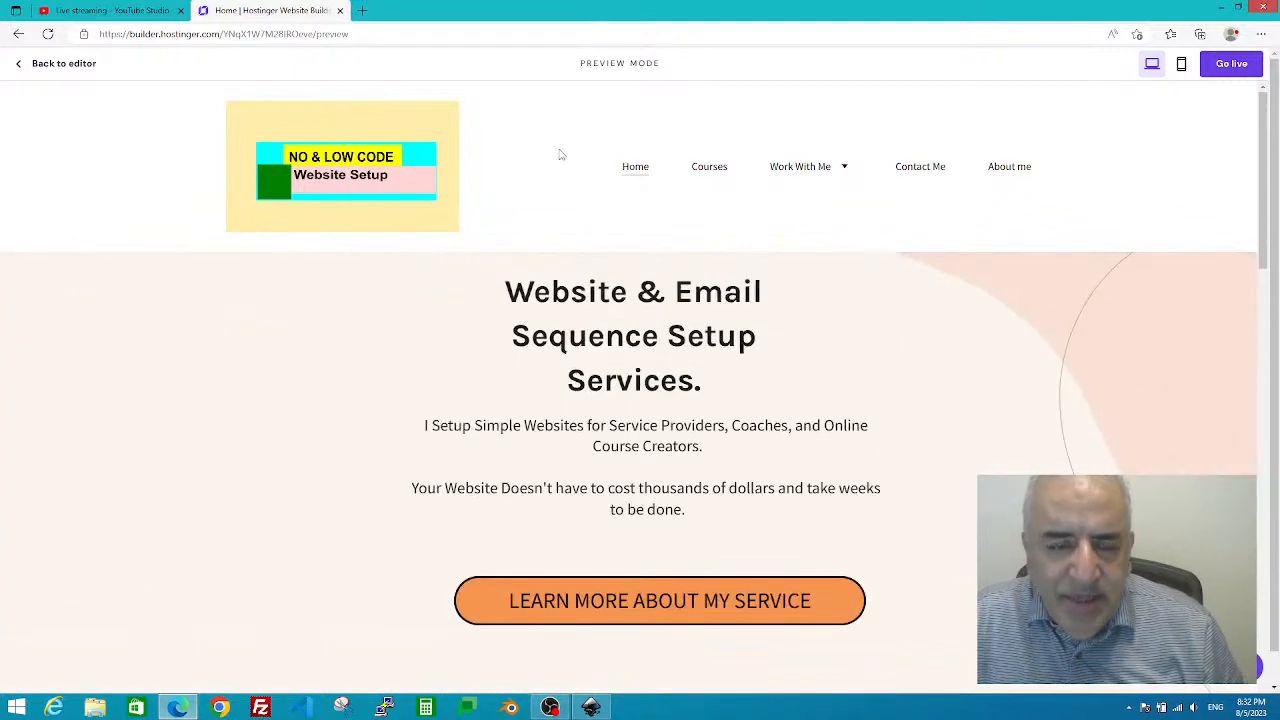
pyautogui.scroll(-7, 1090, 360)
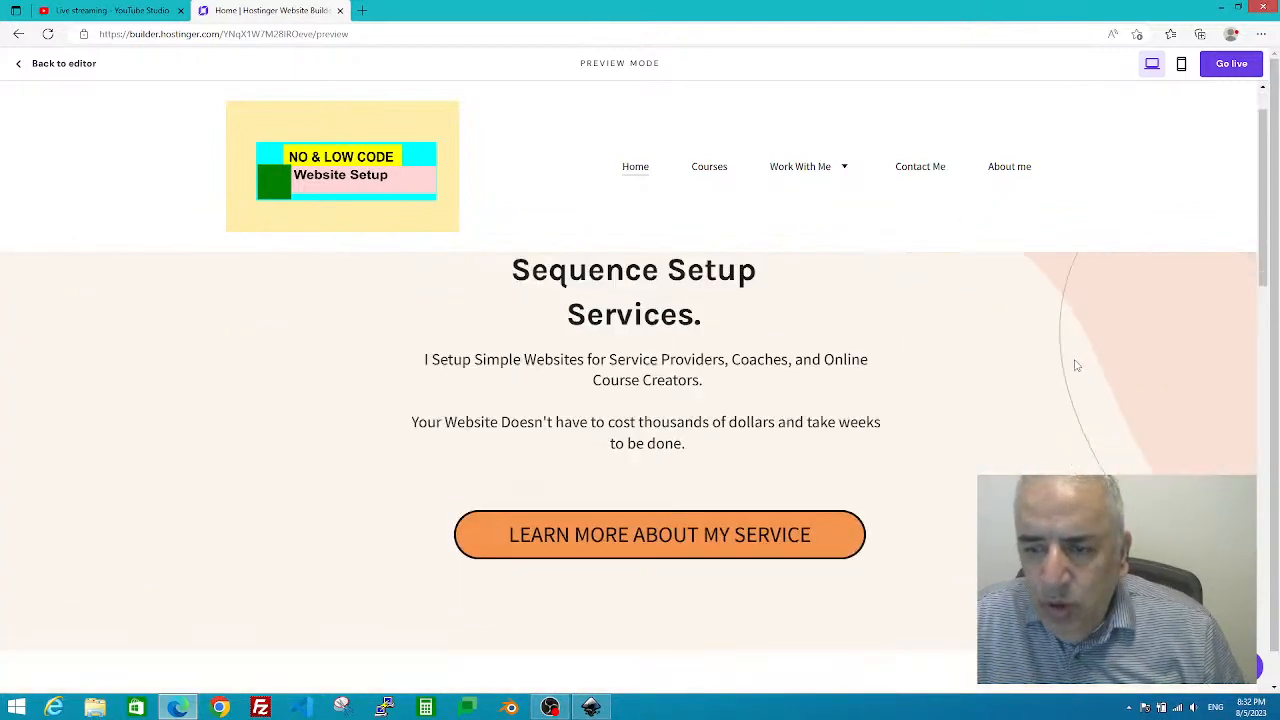
pyautogui.scroll(-8, 1072, 368)
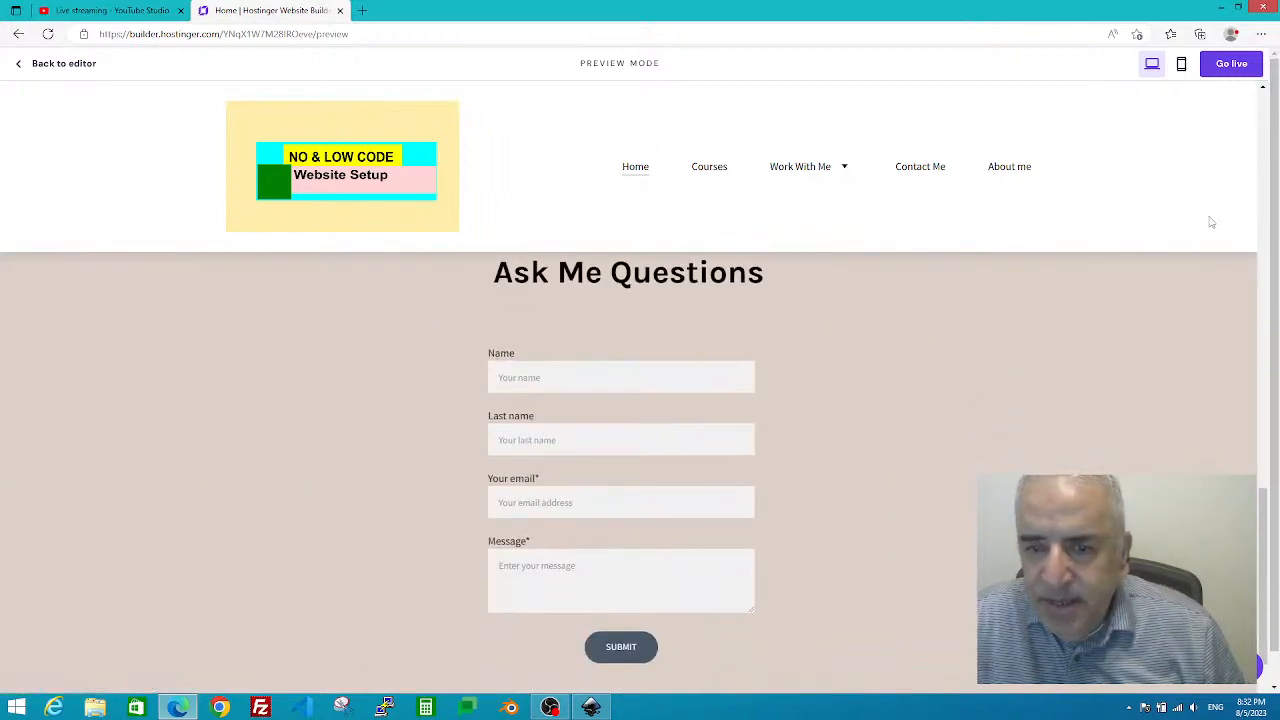
pyautogui.scroll(15, 1205, 221)
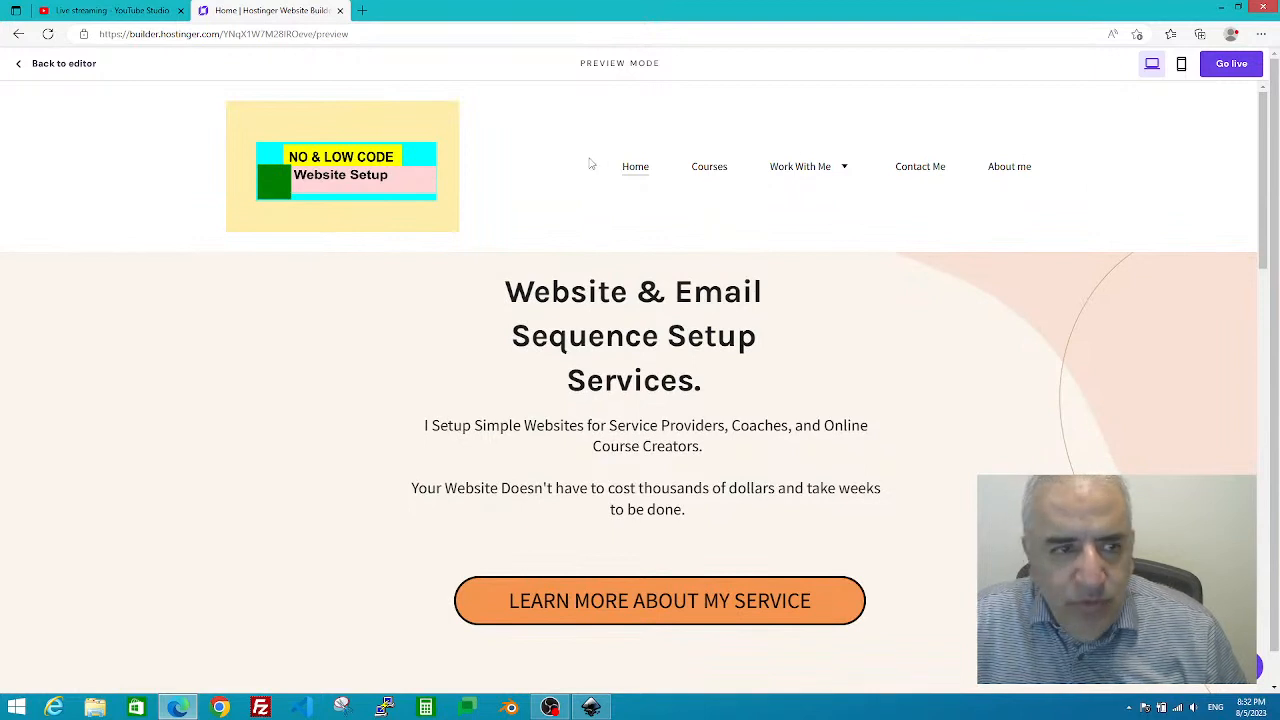
pyautogui.click(72, 66)
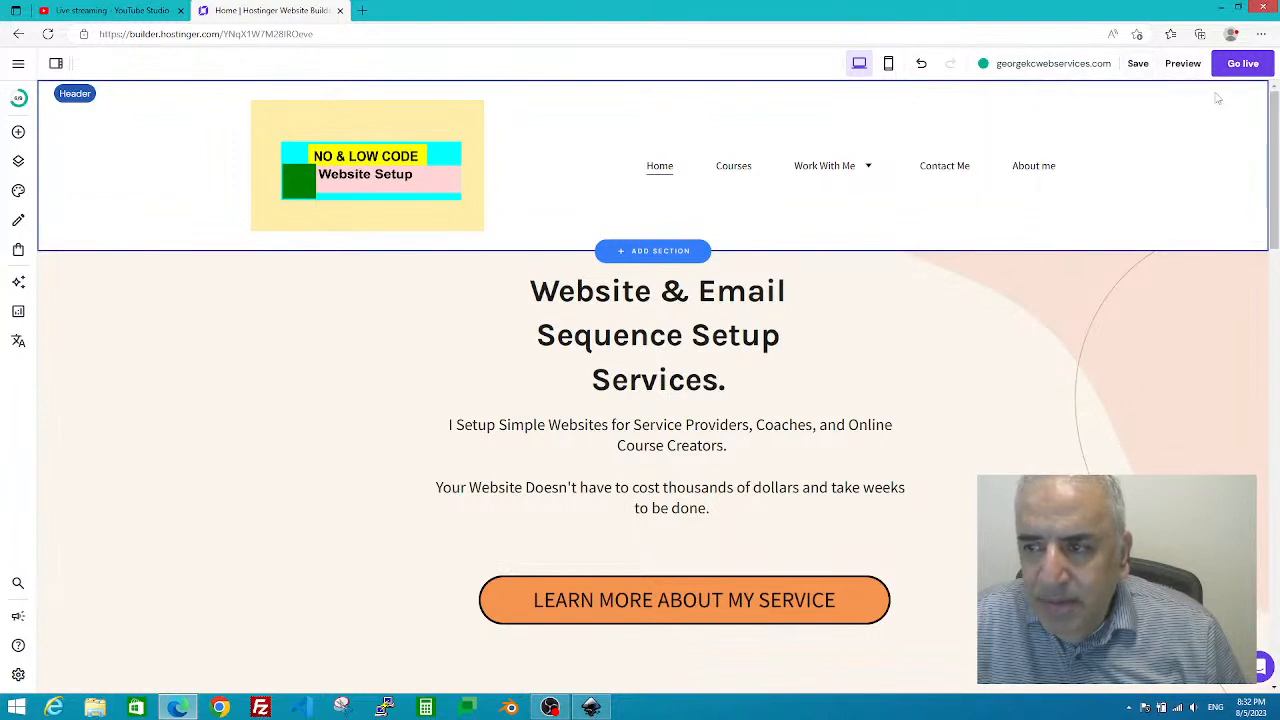
# - Turn off the sticky header and preview the site, scrolling down and up to compare the header before returning to the editor
pyautogui.click(1190, 122)
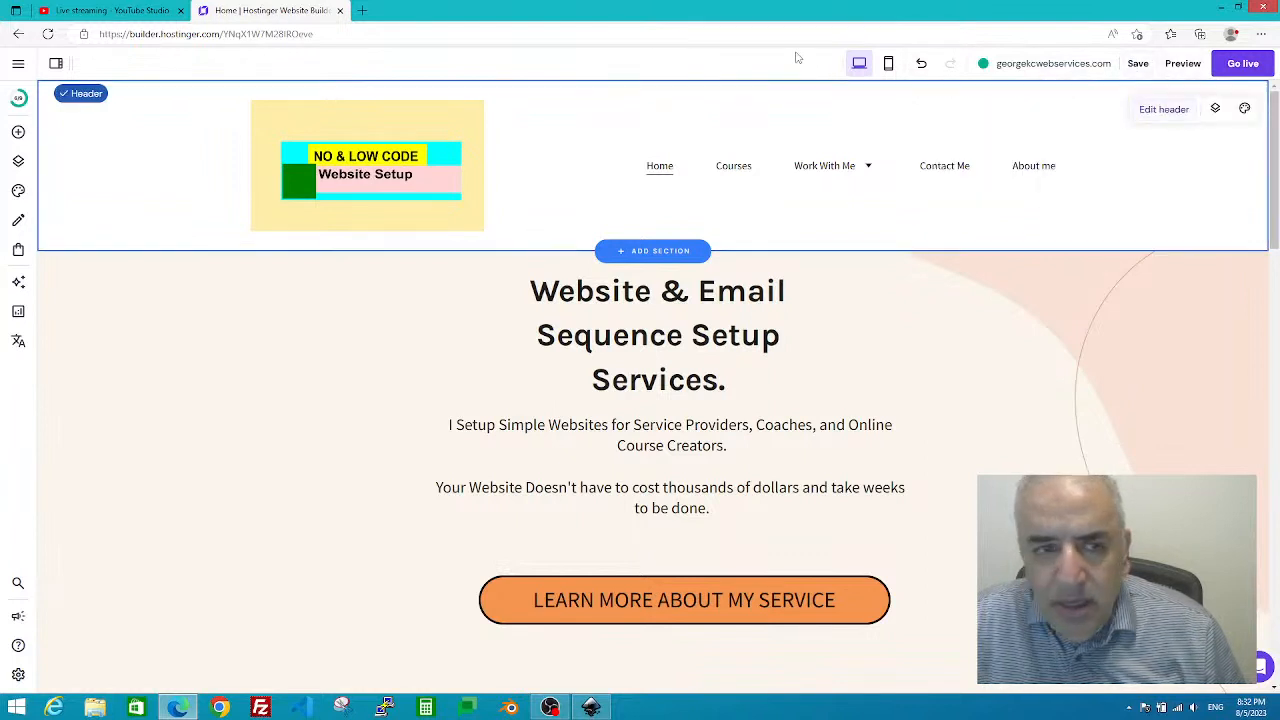
pyautogui.click(1163, 110)
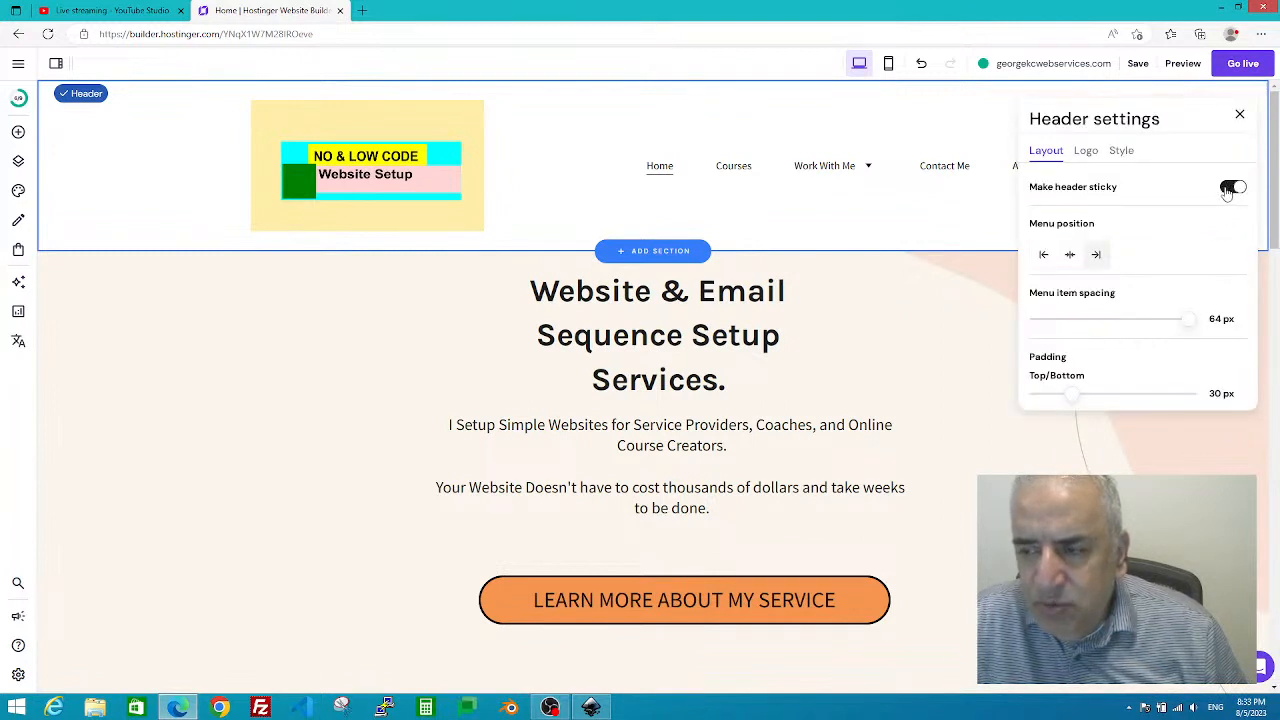
pyautogui.click(1183, 63)
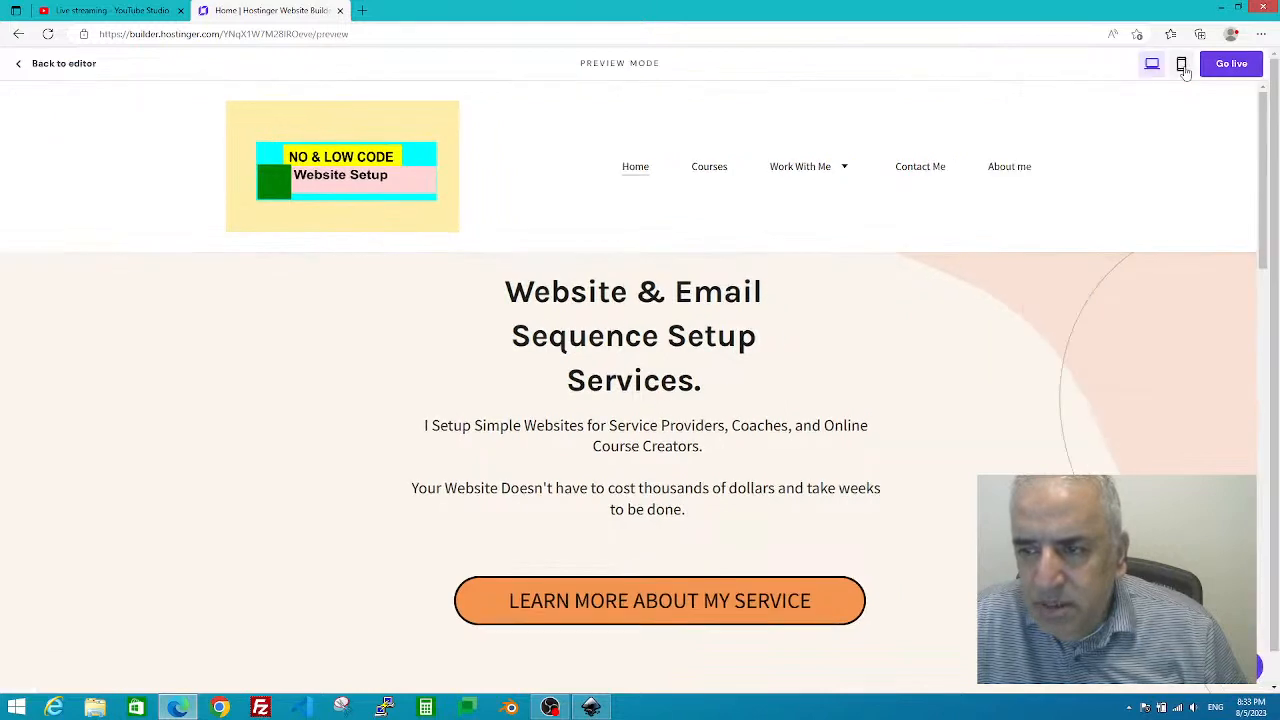
pyautogui.scroll(-3, 1057, 357)
pyautogui.scroll(3, 883, 128)
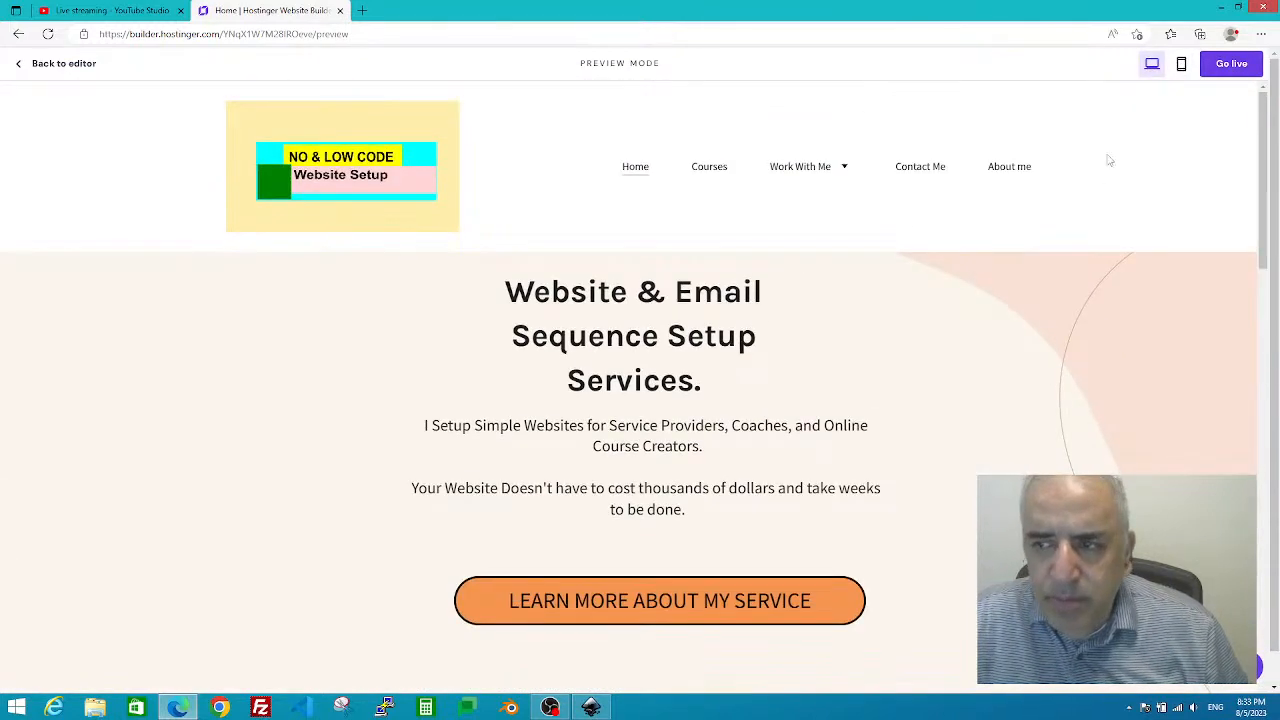
pyautogui.scroll(-1, 1154, 157)
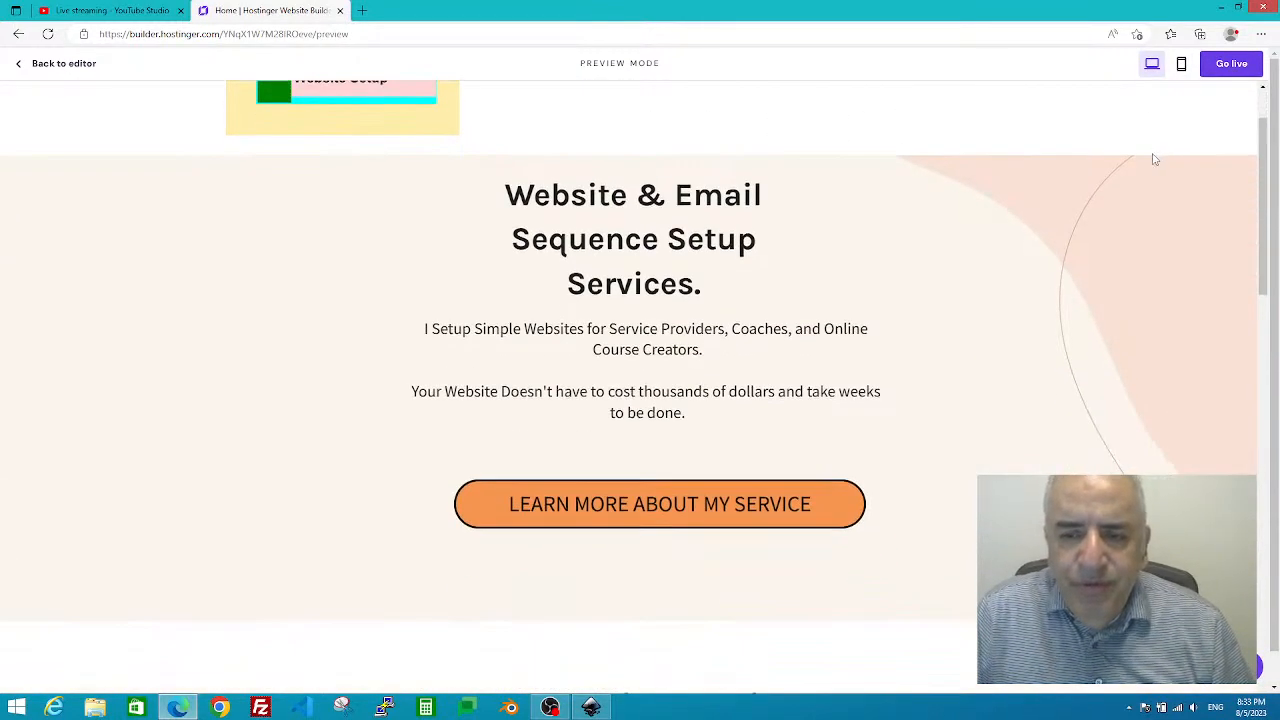
pyautogui.scroll(1, 1153, 160)
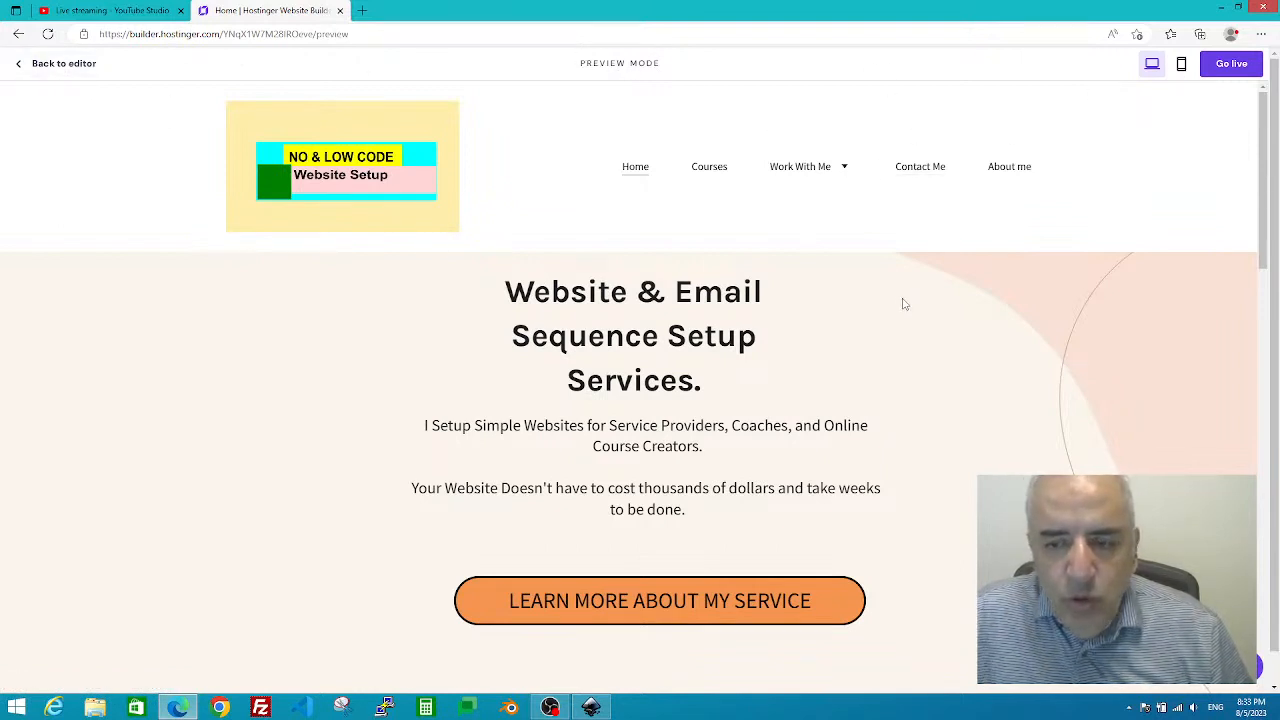
pyautogui.scroll(-3, 910, 306)
pyautogui.scroll(3, 952, 312)
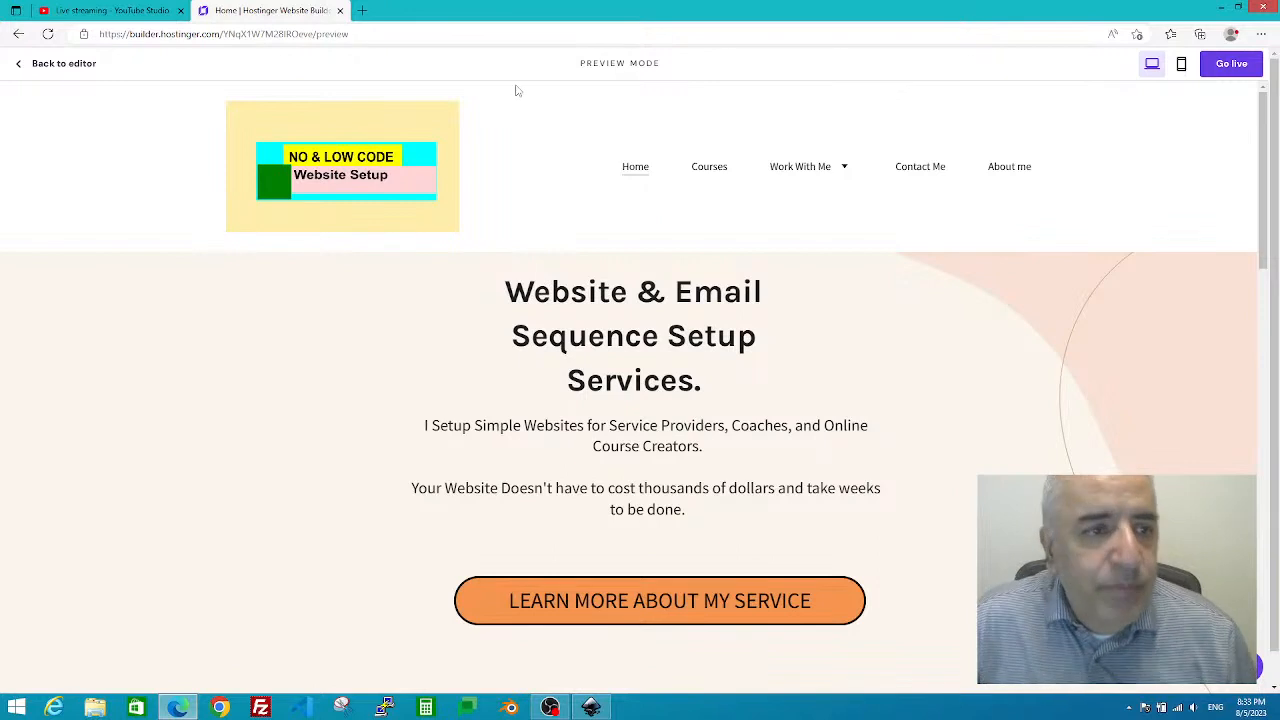
pyautogui.click(51, 70)
# - Reopen the header's layout settings and make the header sticky again
pyautogui.scroll(-1, 1200, 249)
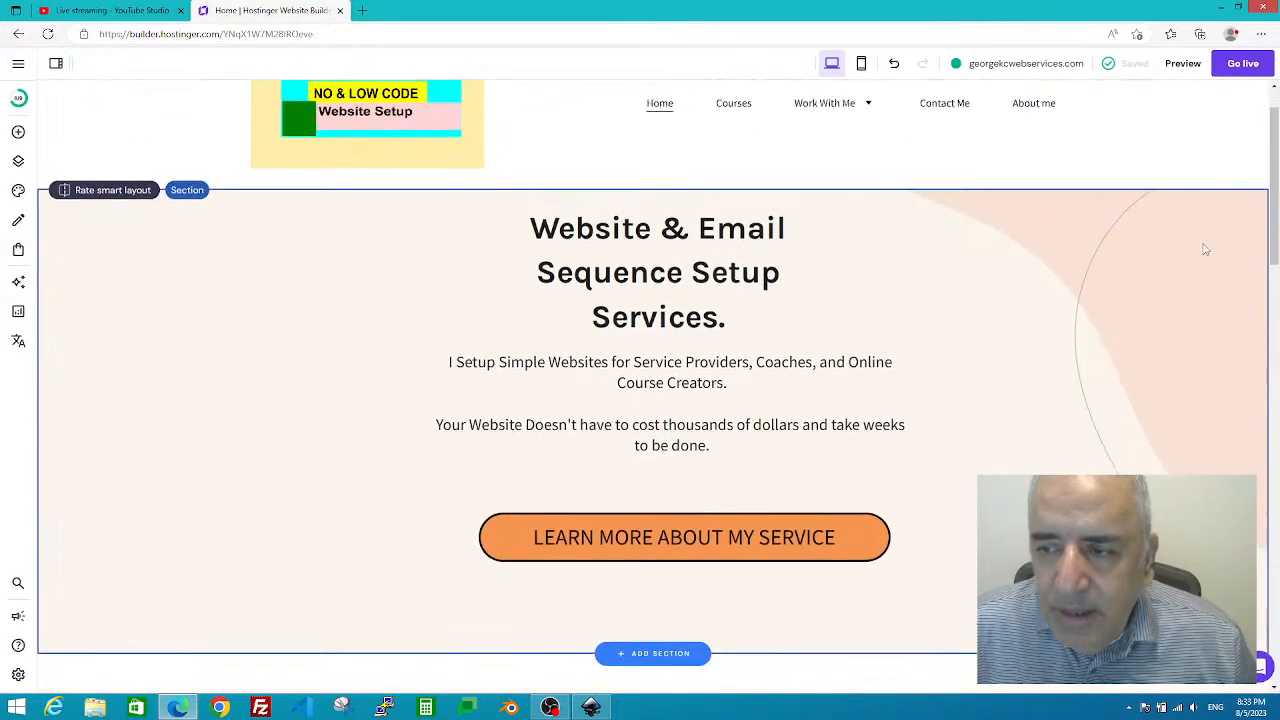
pyautogui.scroll(1, 1205, 249)
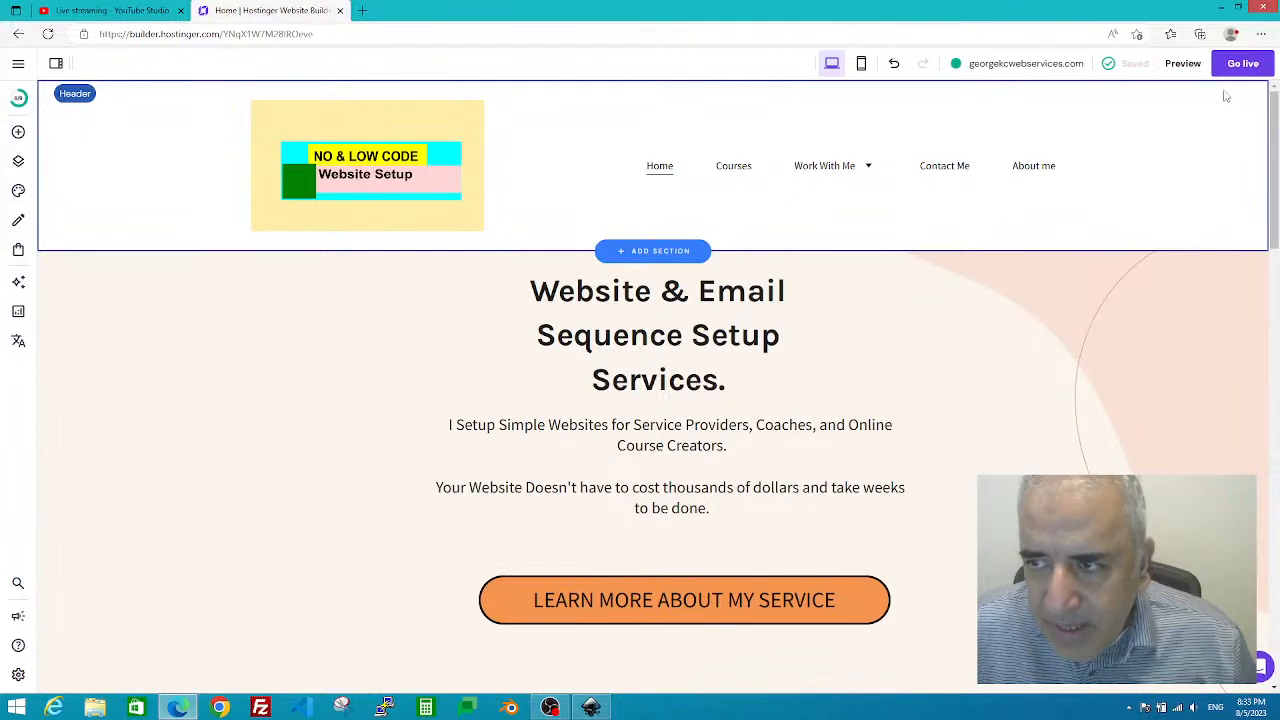
pyautogui.click(1171, 116)
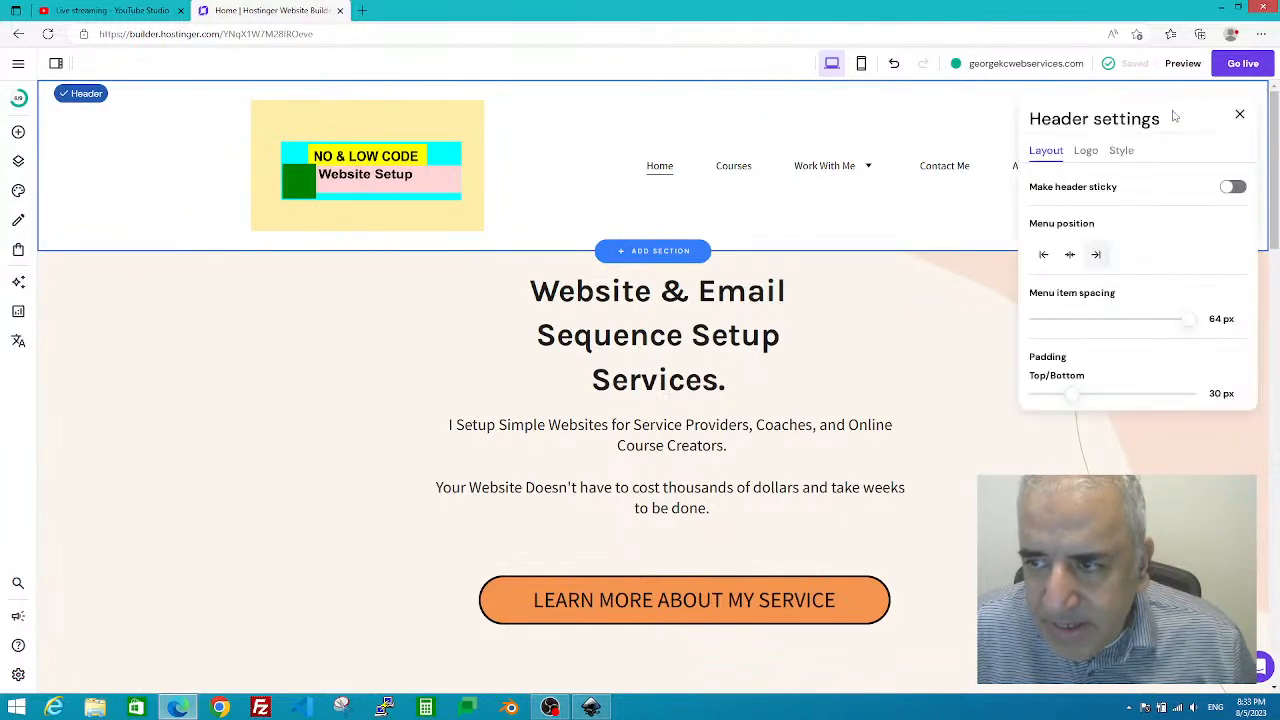
pyautogui.click(1237, 189)
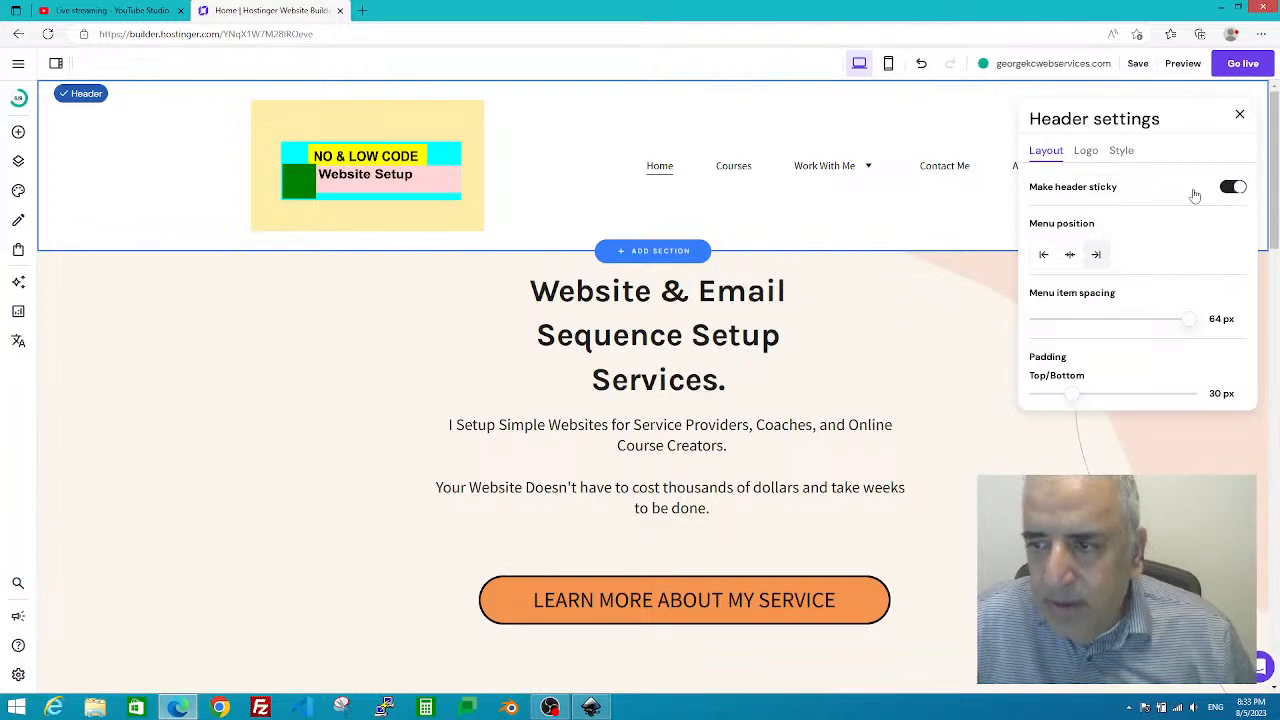
# - Review the header's style options, including the styled element choices and the normal and hover states
pyautogui.click(1121, 152)
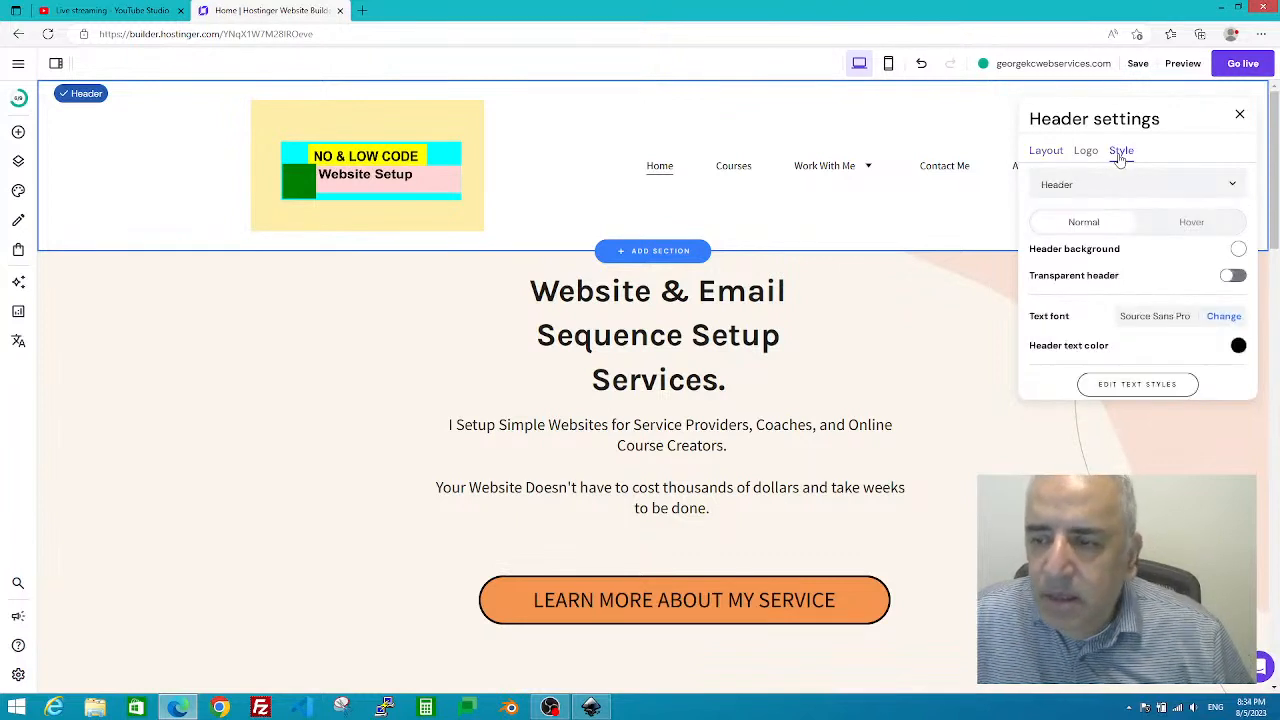
pyautogui.click(1233, 187)
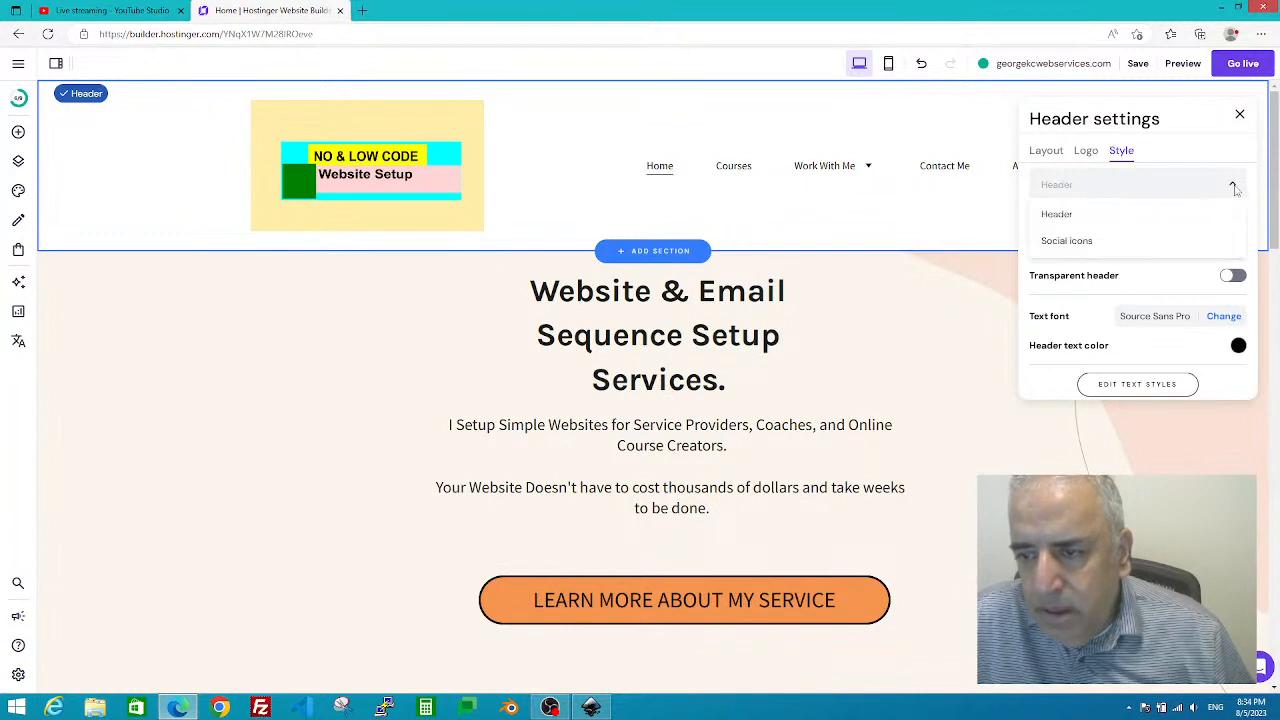
pyautogui.click(1234, 188)
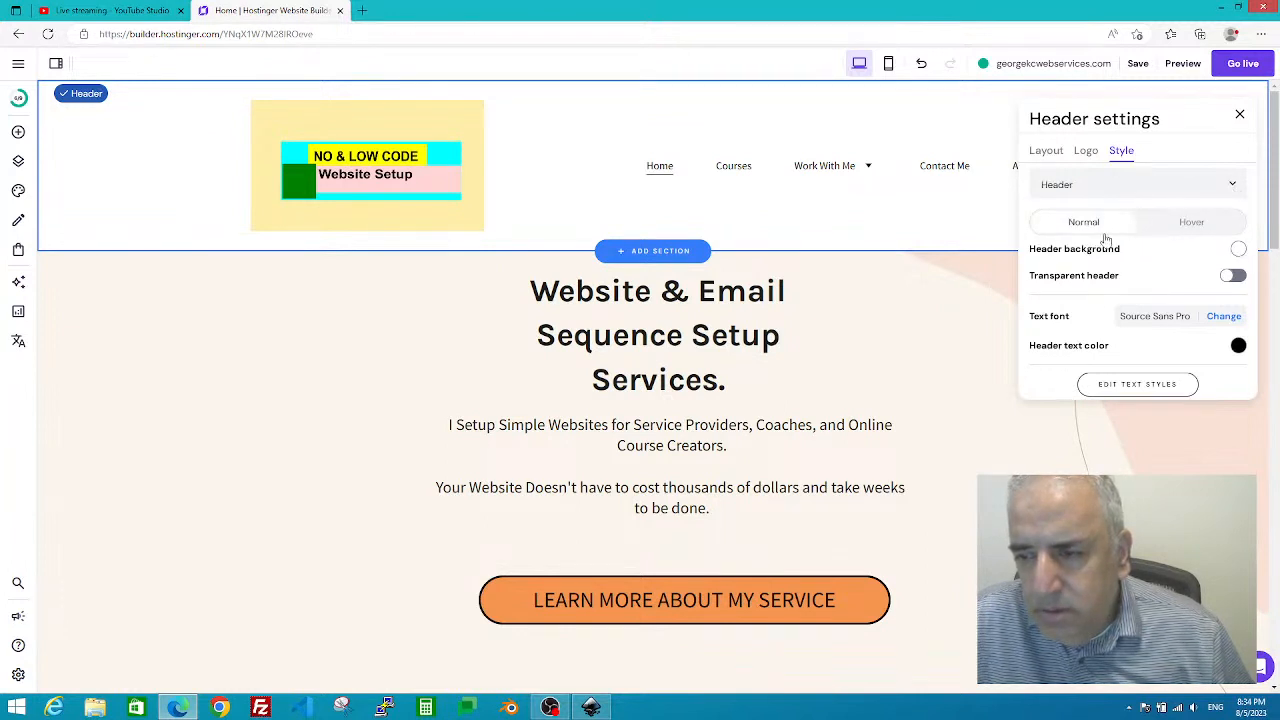
pyautogui.click(1195, 222)
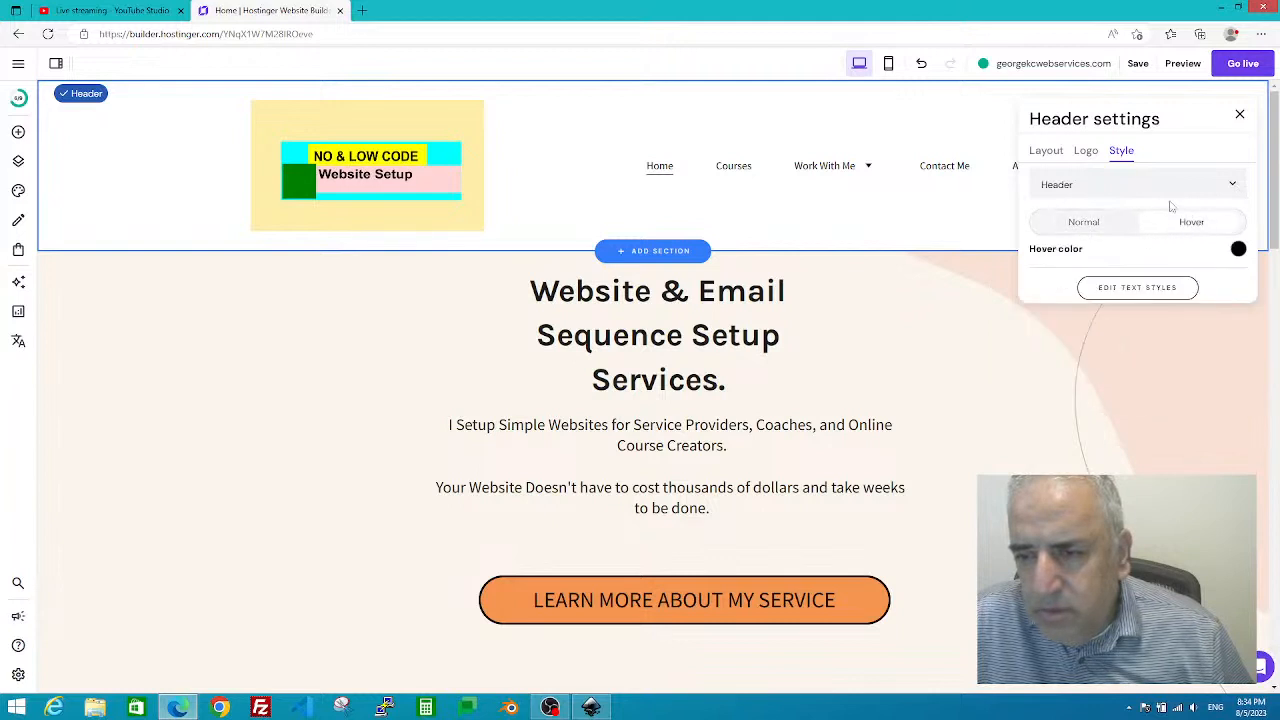
pyautogui.click(1082, 226)
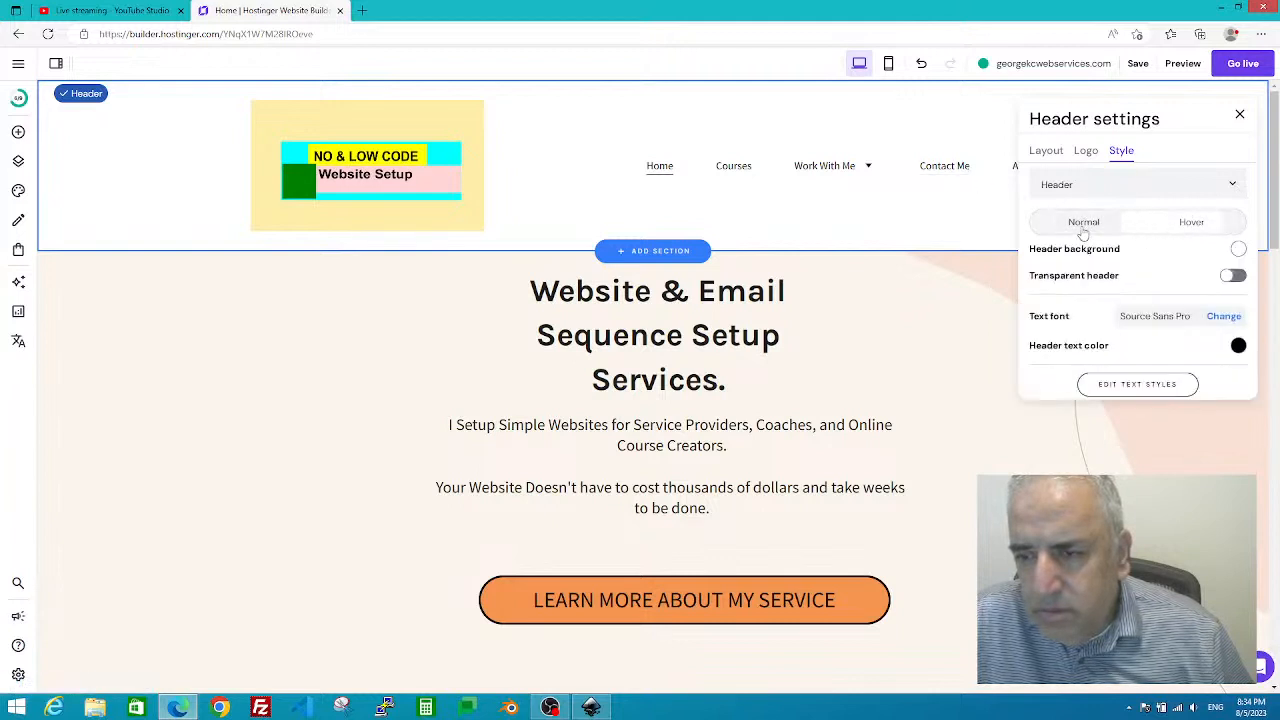
# - Set the header's hover color to blue (#1f12e6) and close the header settings
pyautogui.click(1187, 226)
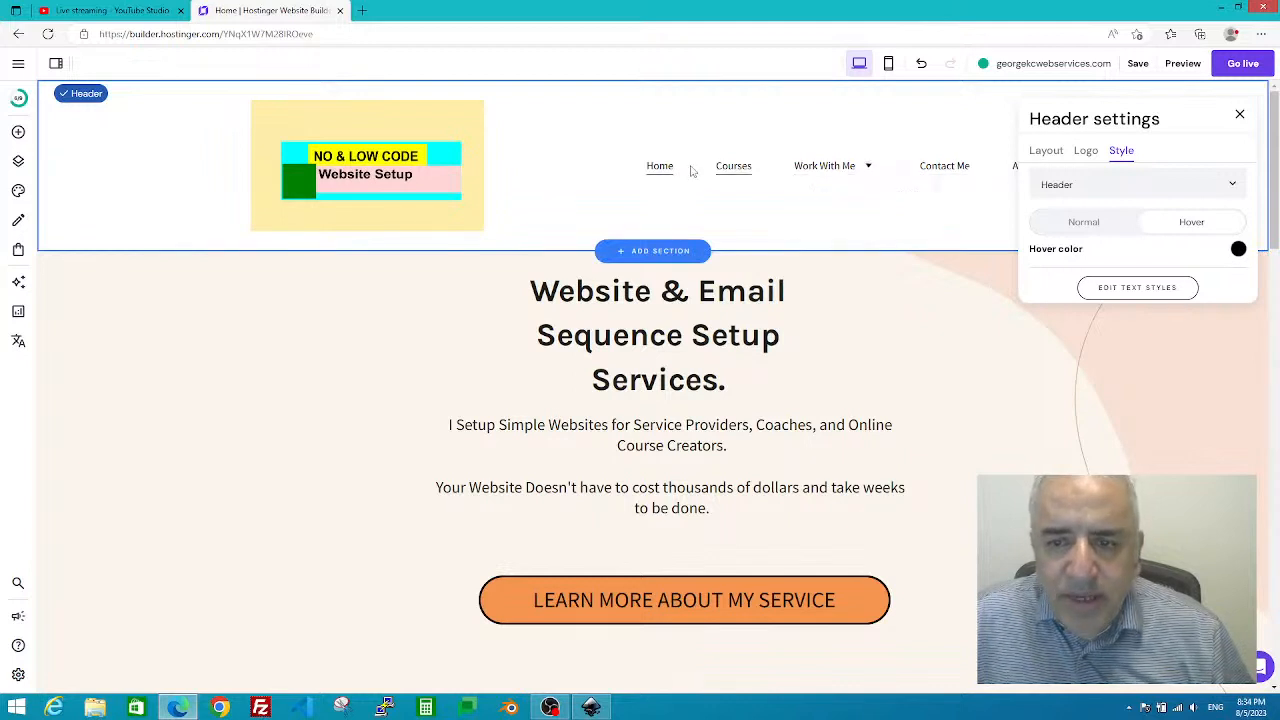
pyautogui.moveTo(882, 168)
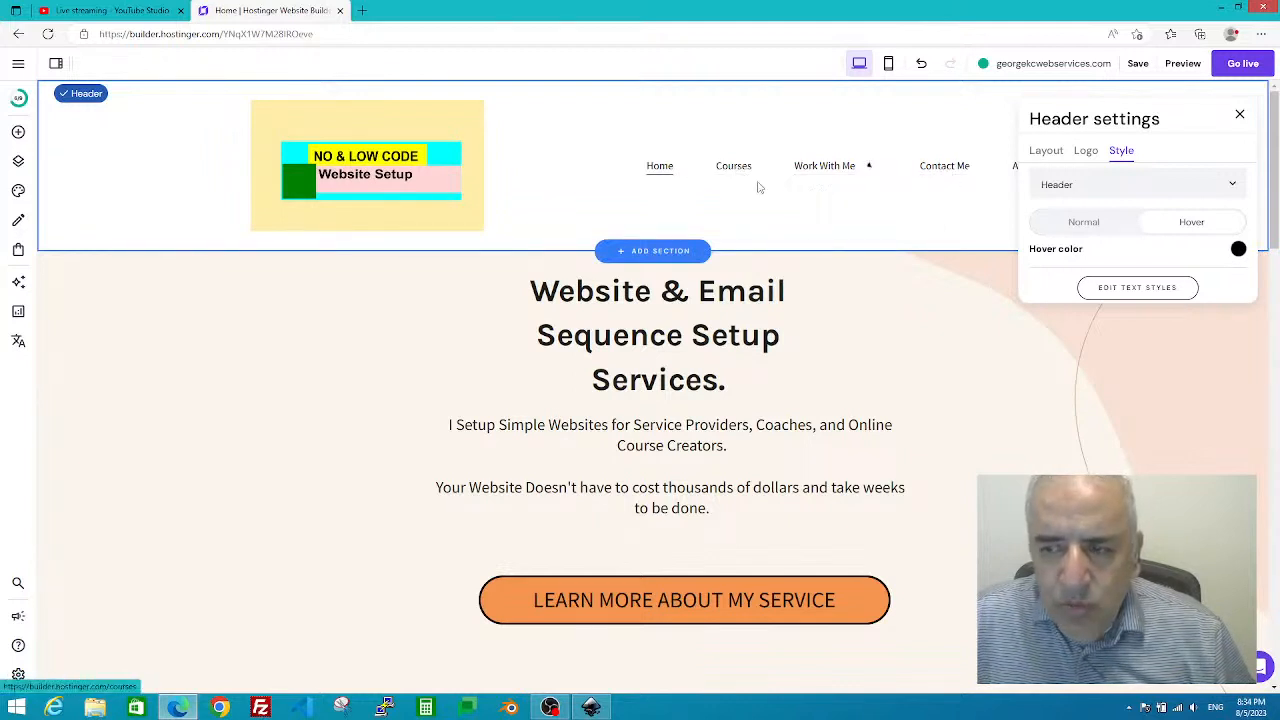
pyautogui.click(1238, 250)
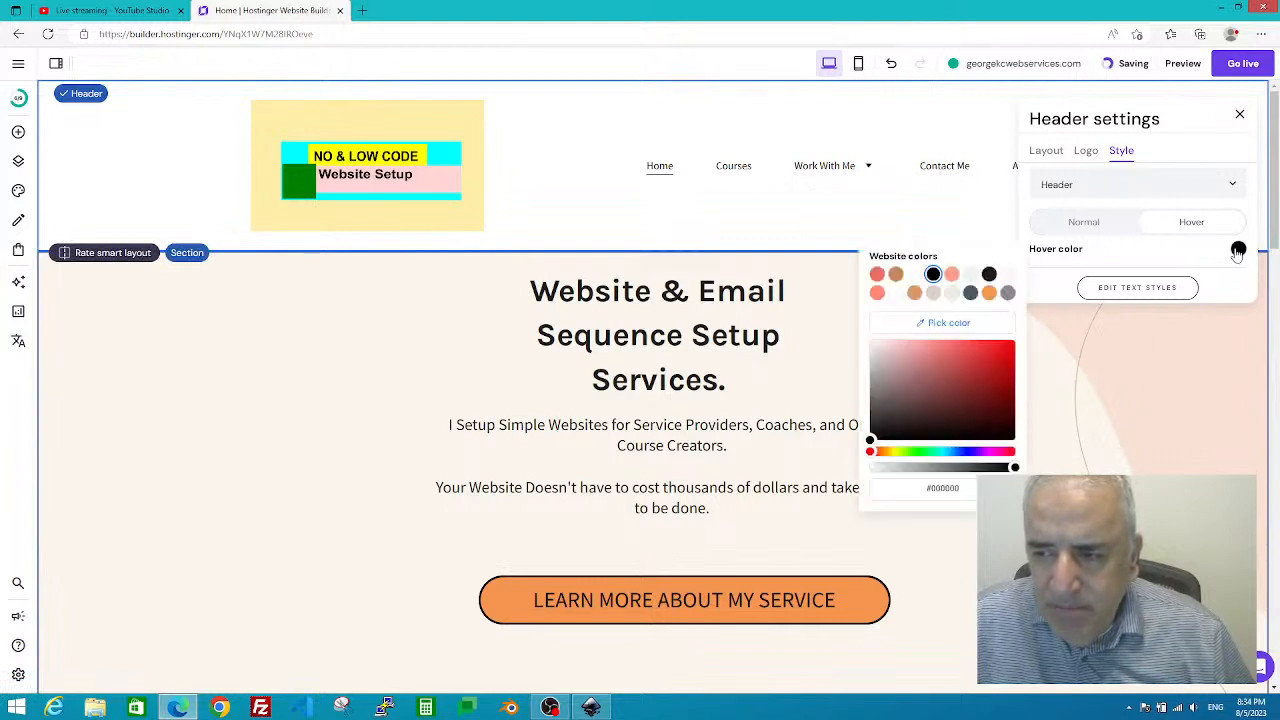
pyautogui.click(968, 452)
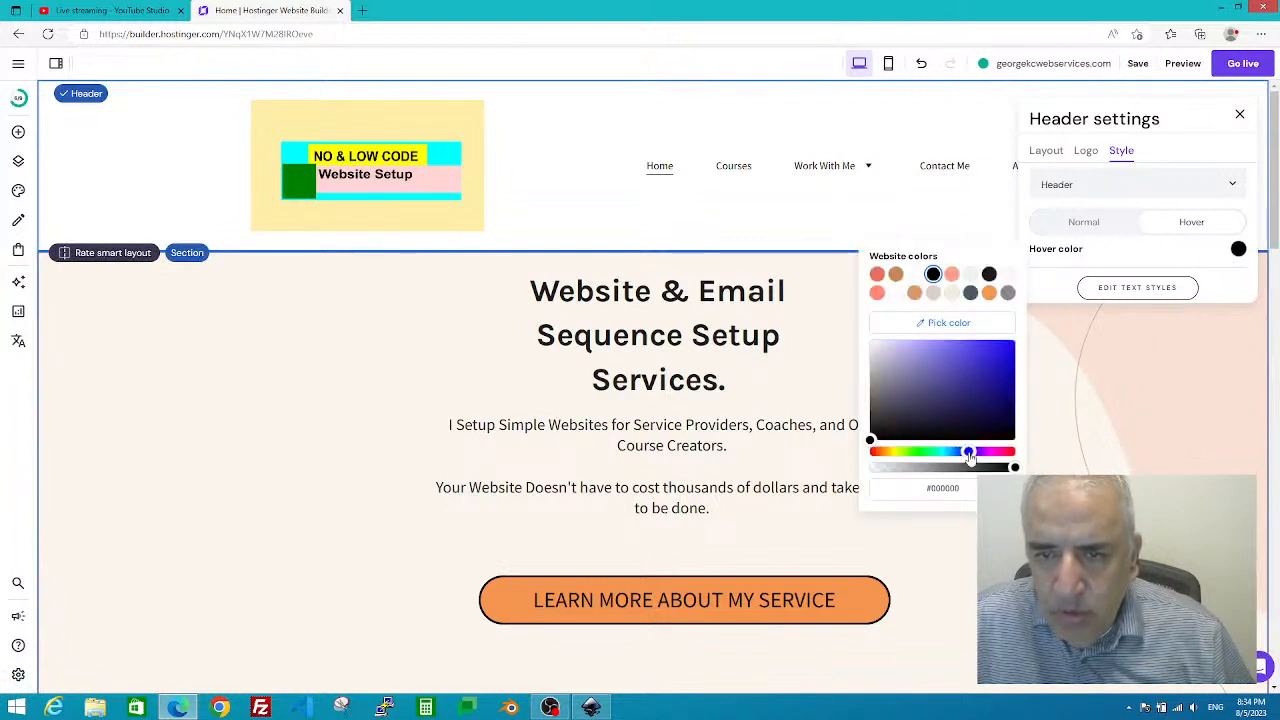
pyautogui.click(1003, 349)
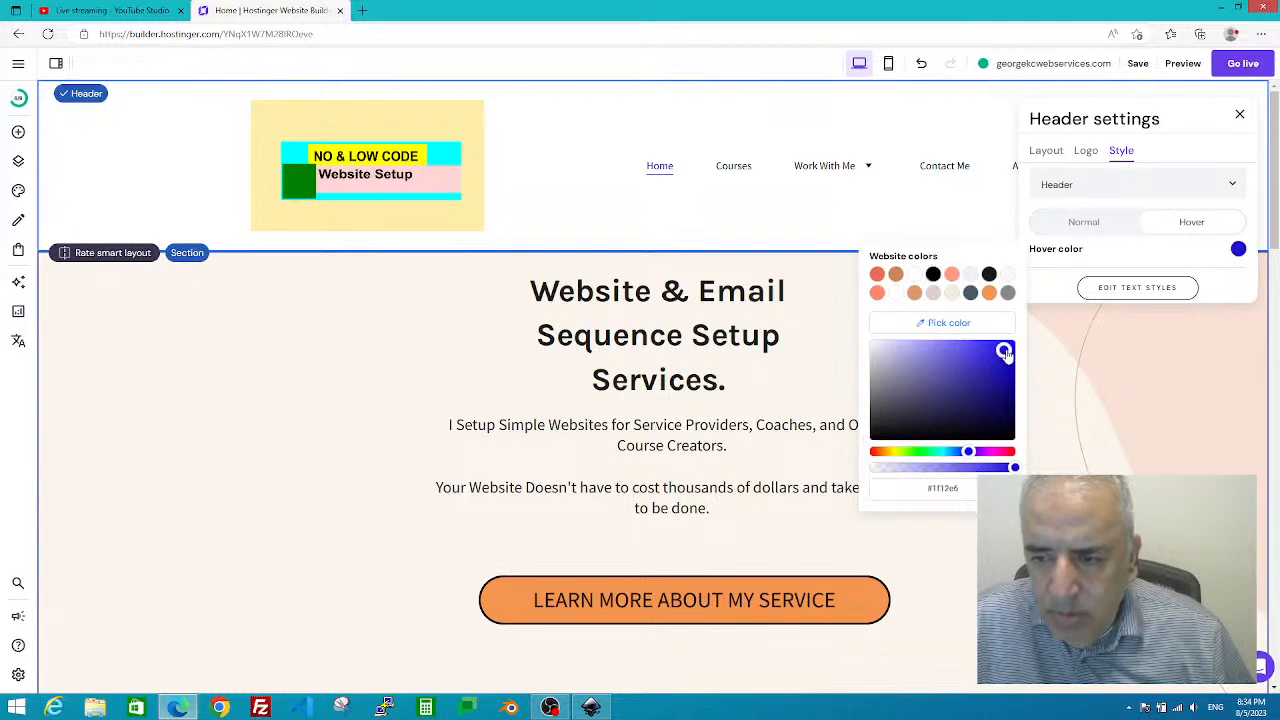
pyautogui.click(1107, 356)
pyautogui.click(1124, 172)
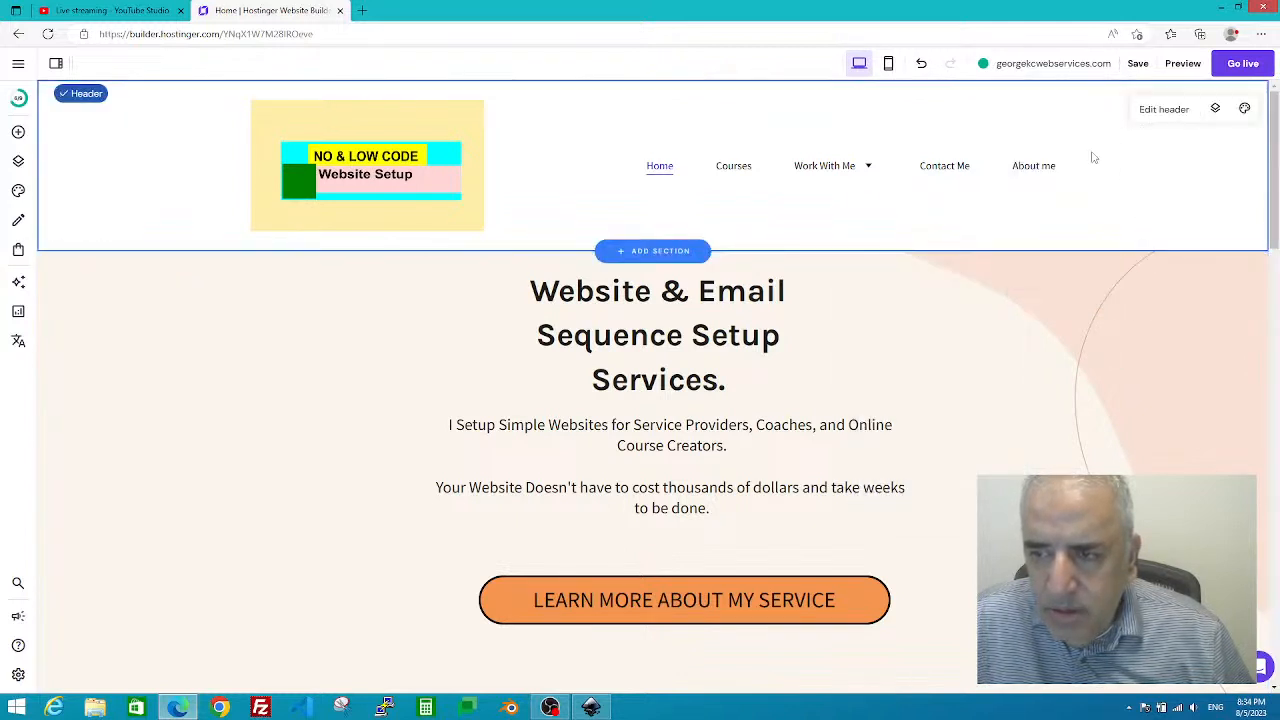
# - Reload the editor page and preview the site to inspect the header menu and its Work With Me submenu
pyautogui.moveTo(825, 175)
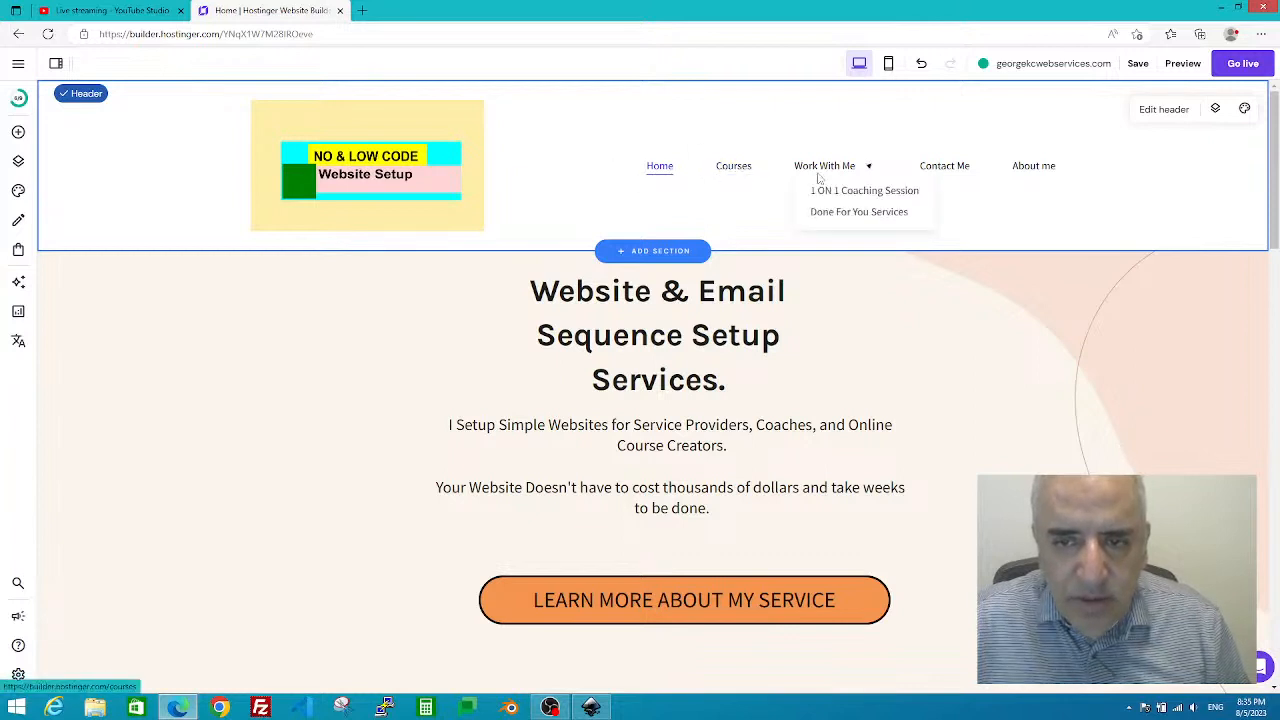
pyautogui.rightClick(543, 180)
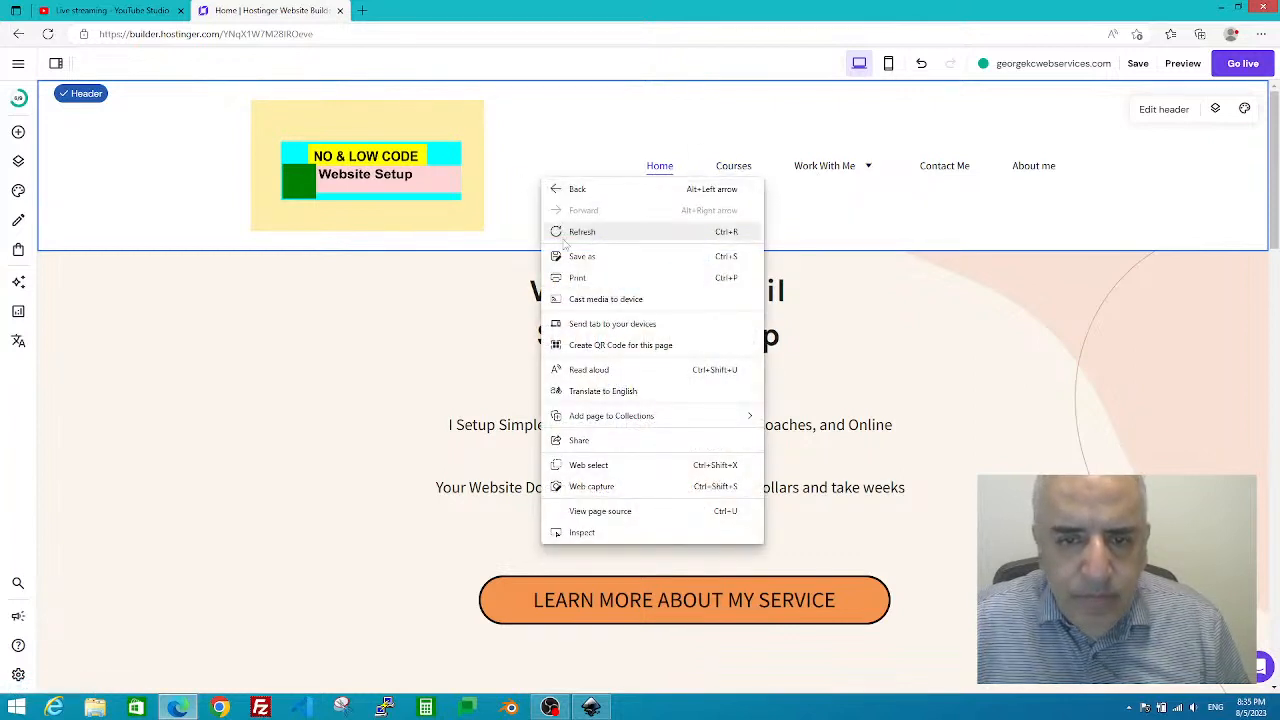
pyautogui.click(565, 232)
pyautogui.click(709, 107)
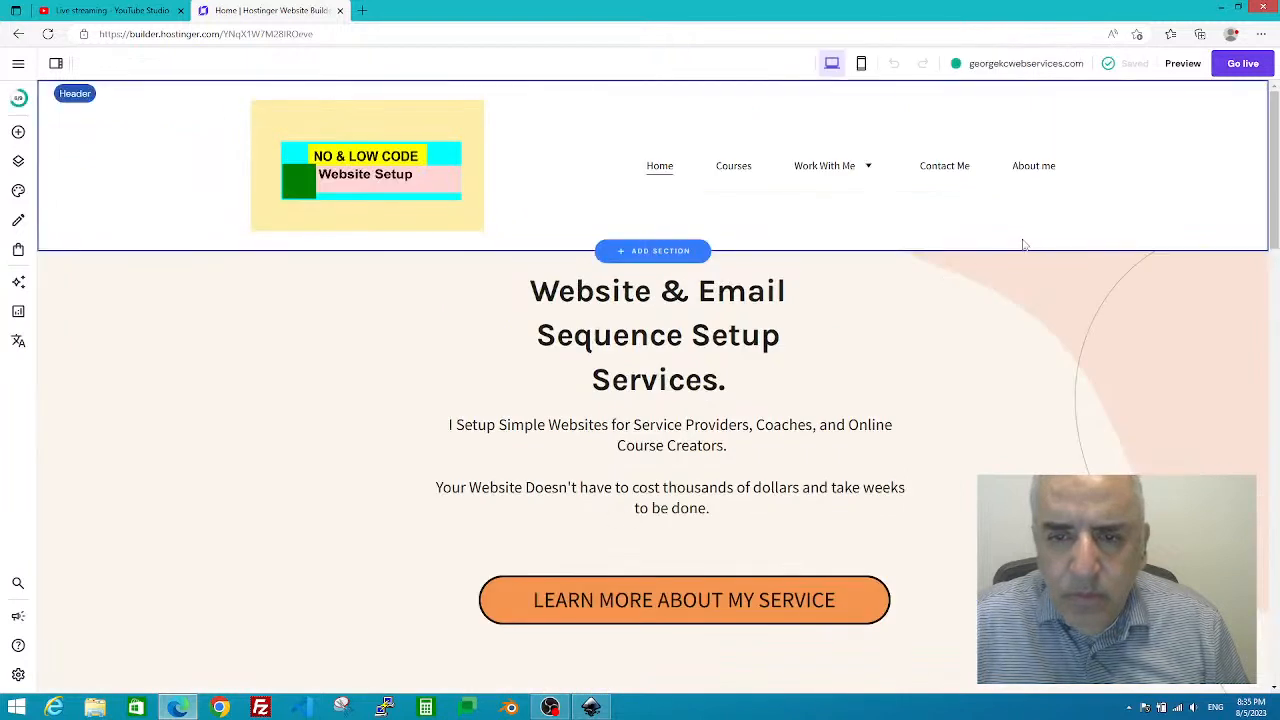
pyautogui.click(1180, 63)
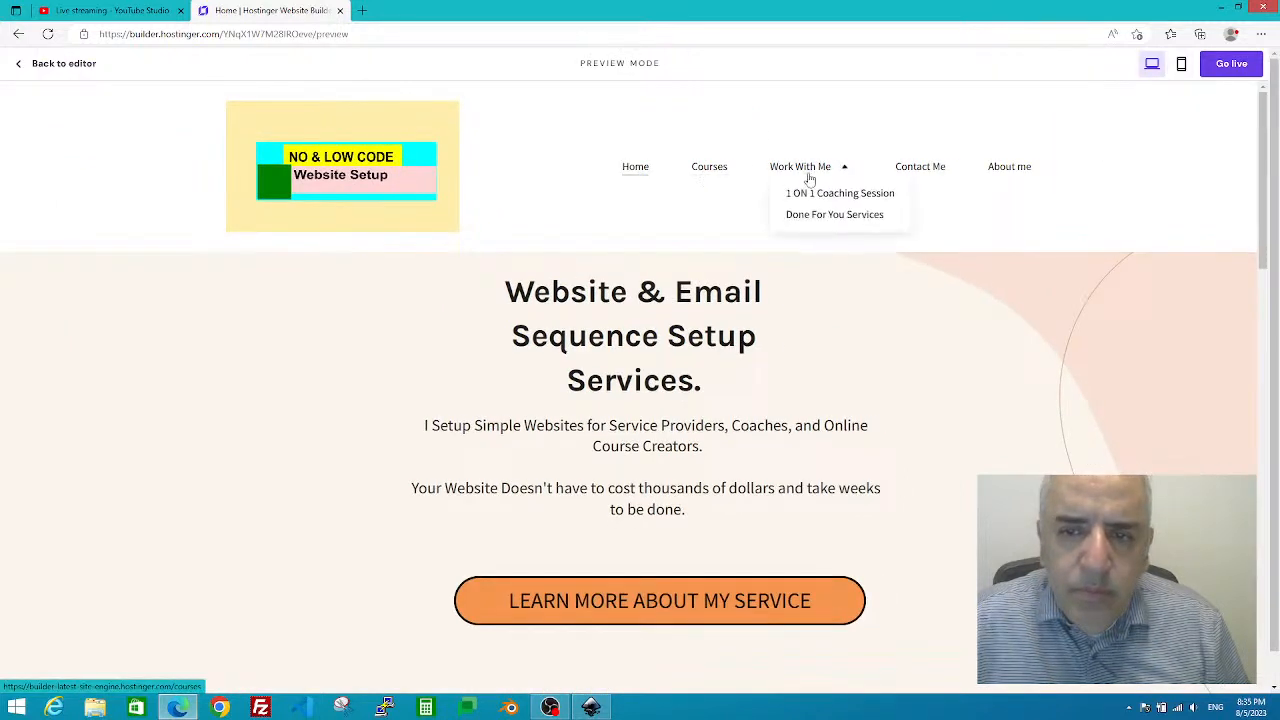
# - Return to the editor, set the header's normal text color to blue (#0c23f5), and close the header settings
pyautogui.click(77, 64)
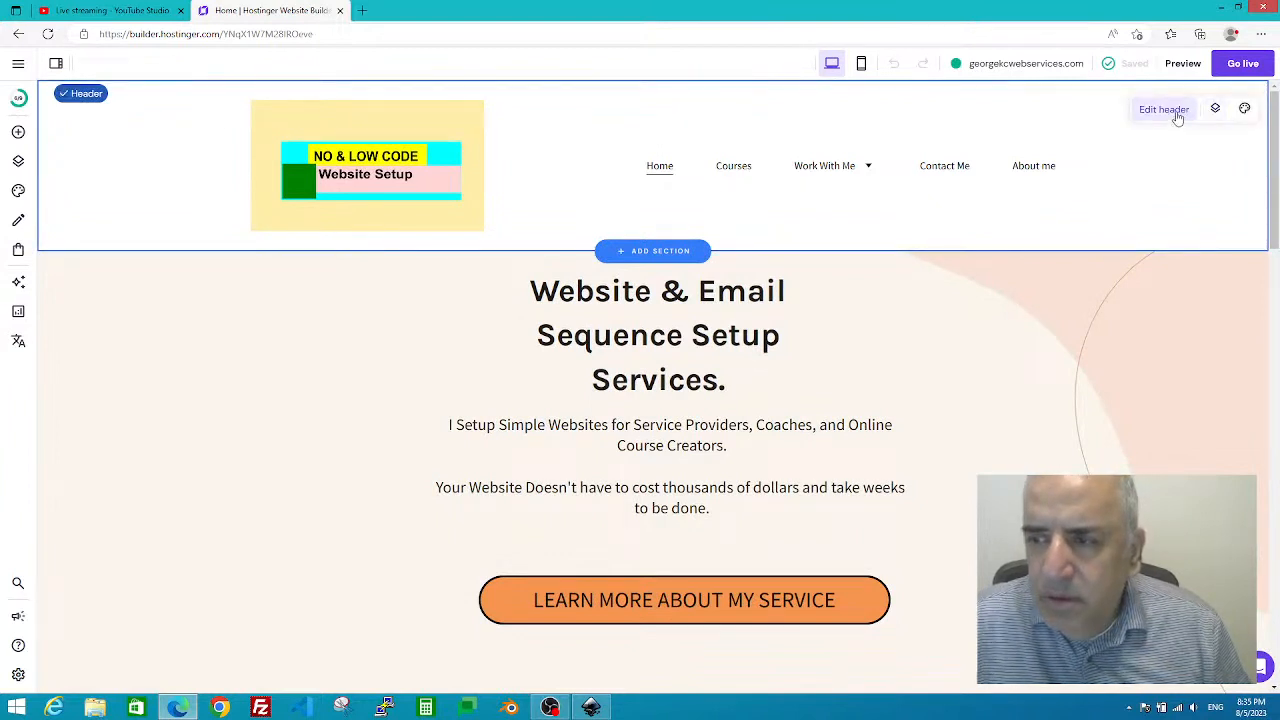
pyautogui.click(1165, 110)
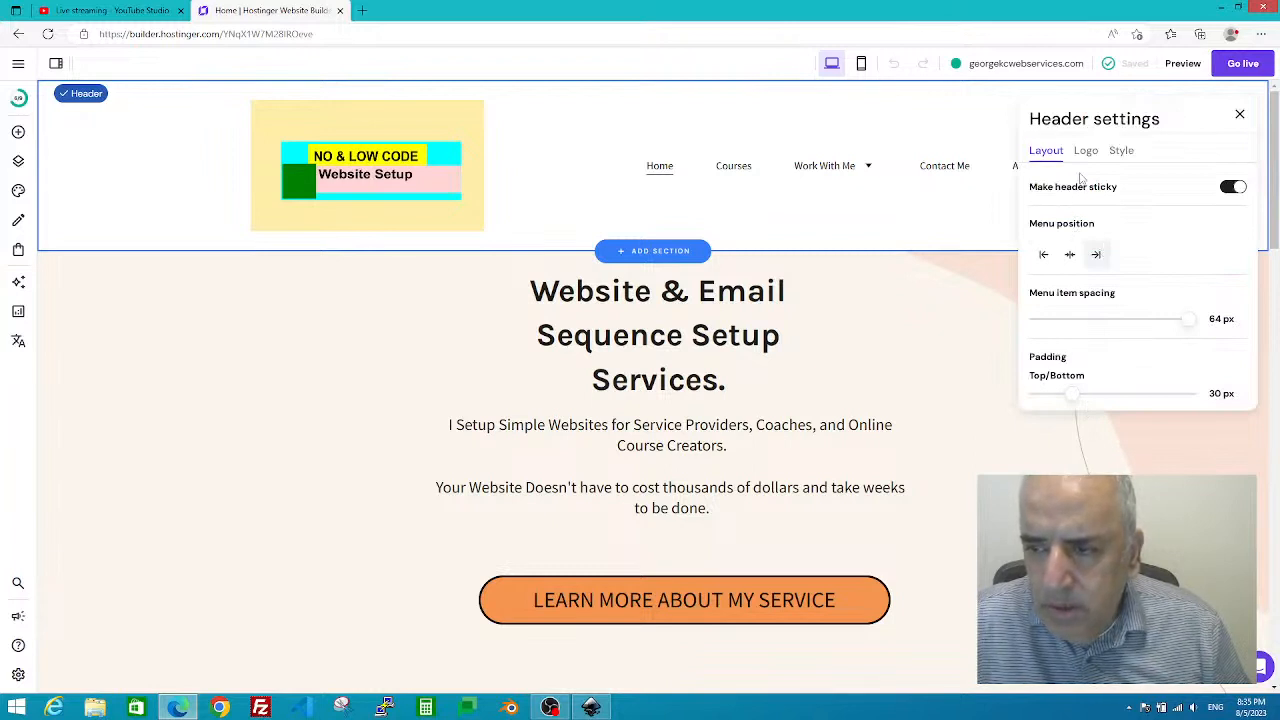
pyautogui.click(1119, 156)
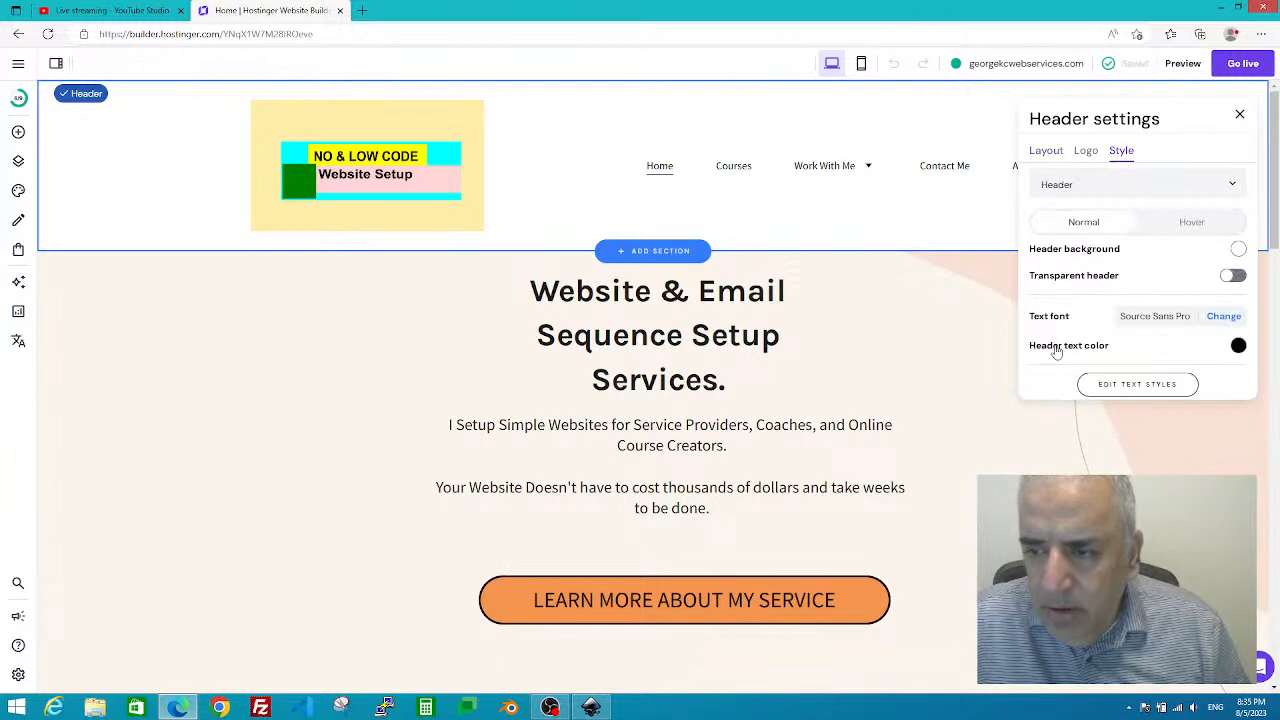
pyautogui.click(1238, 346)
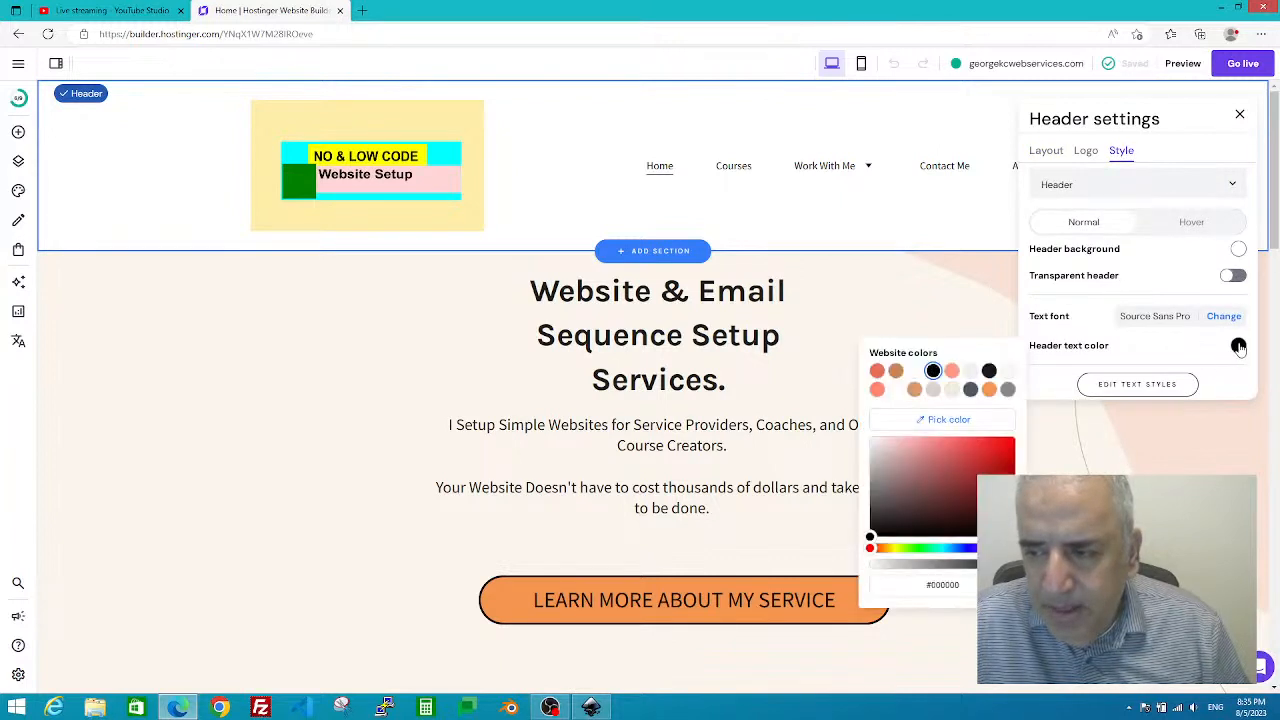
pyautogui.click(967, 552)
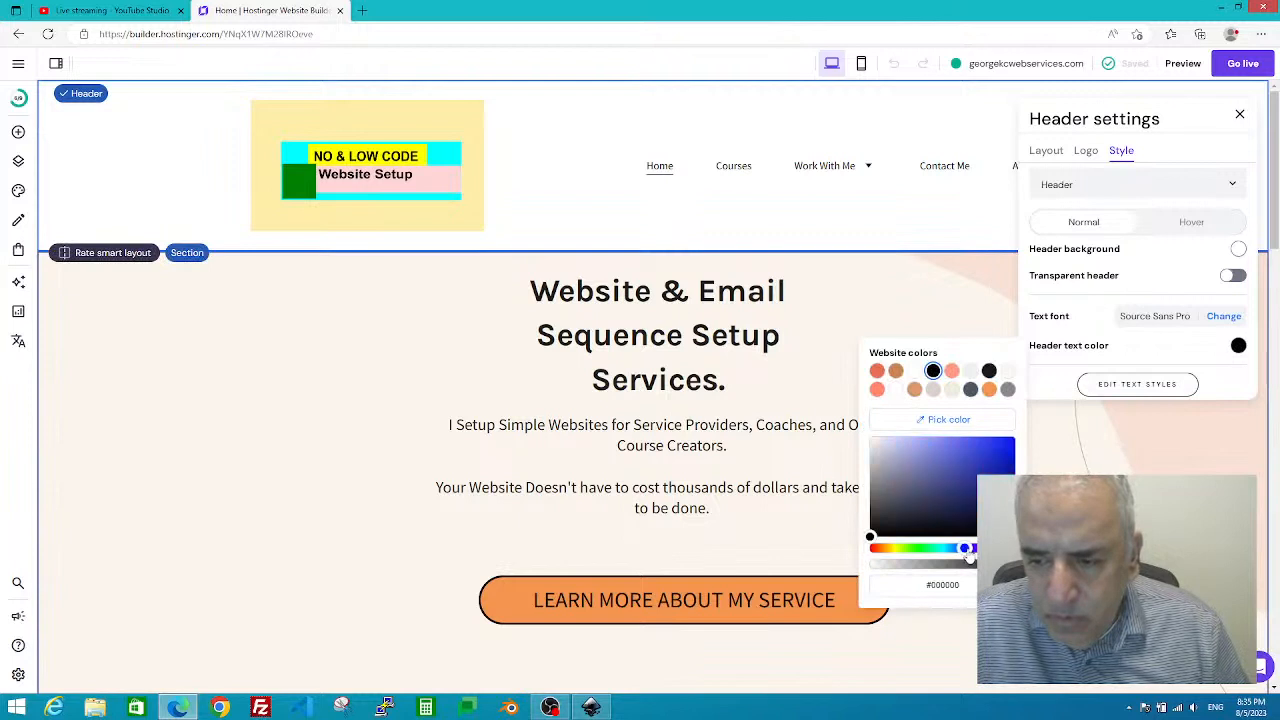
pyautogui.click(1008, 446)
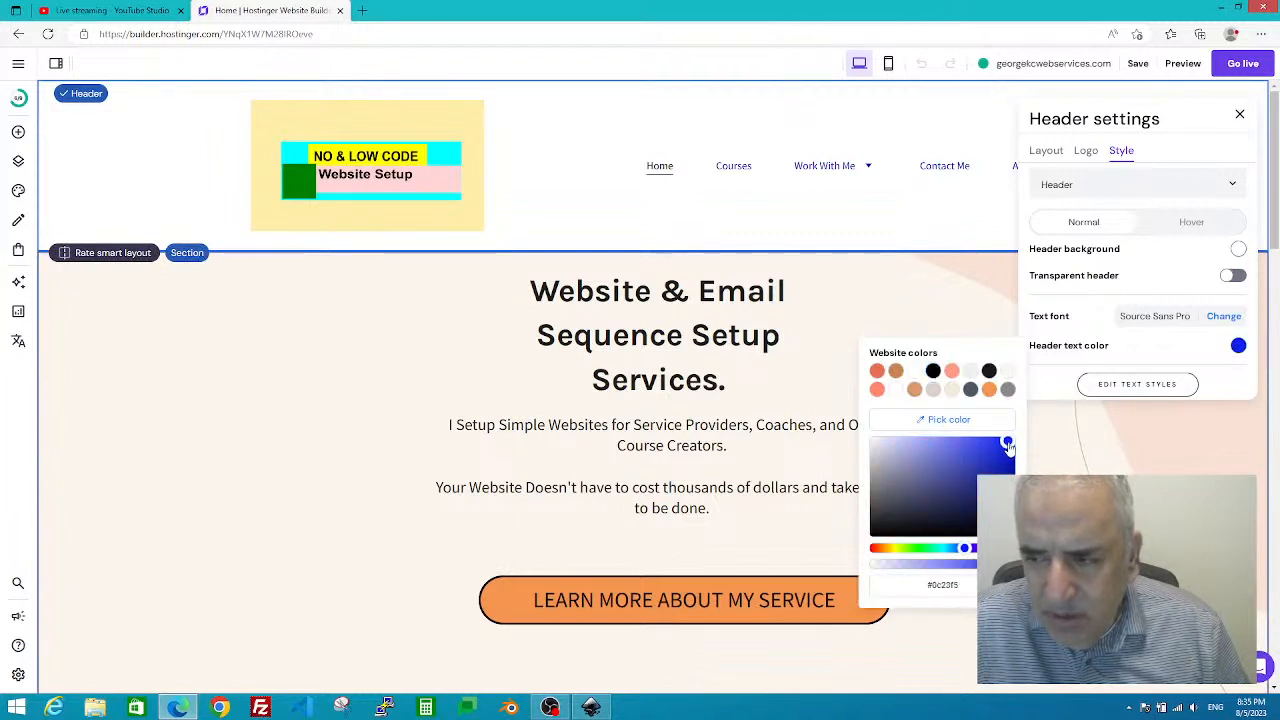
pyautogui.click(1050, 440)
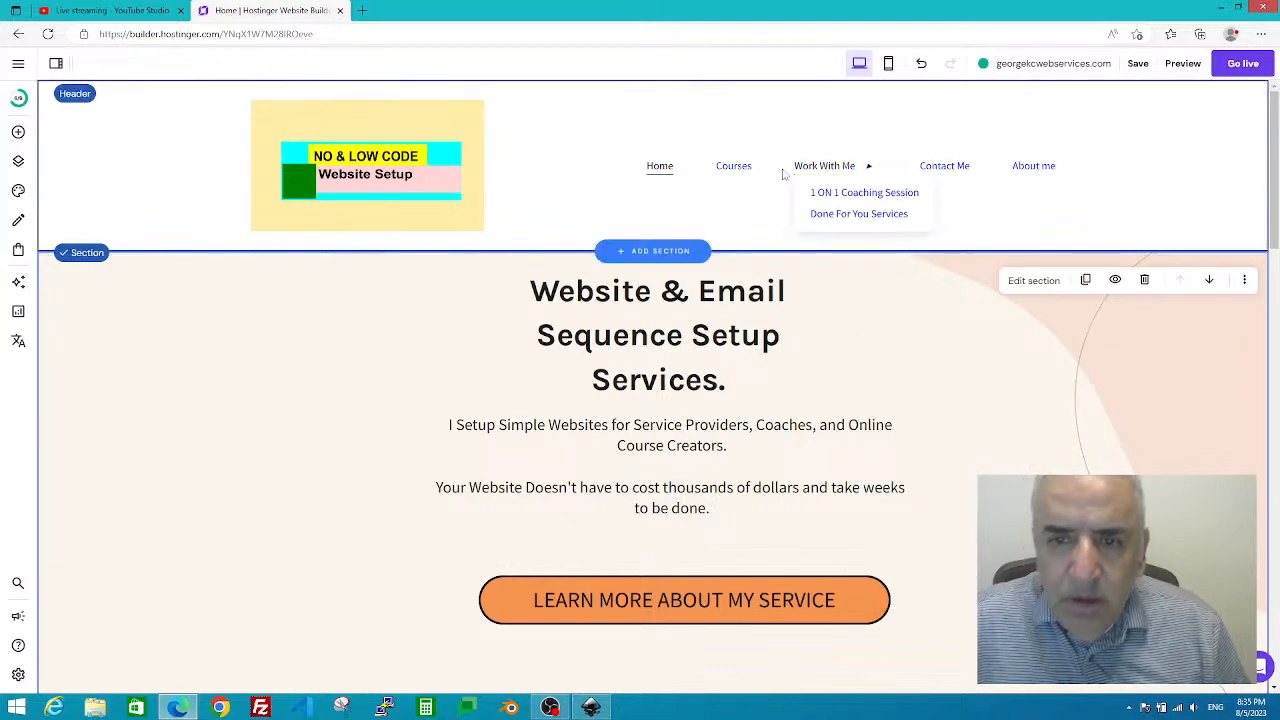
# - Save the site and preview it to check the header menu's text color on its links
pyautogui.moveTo(808, 173)
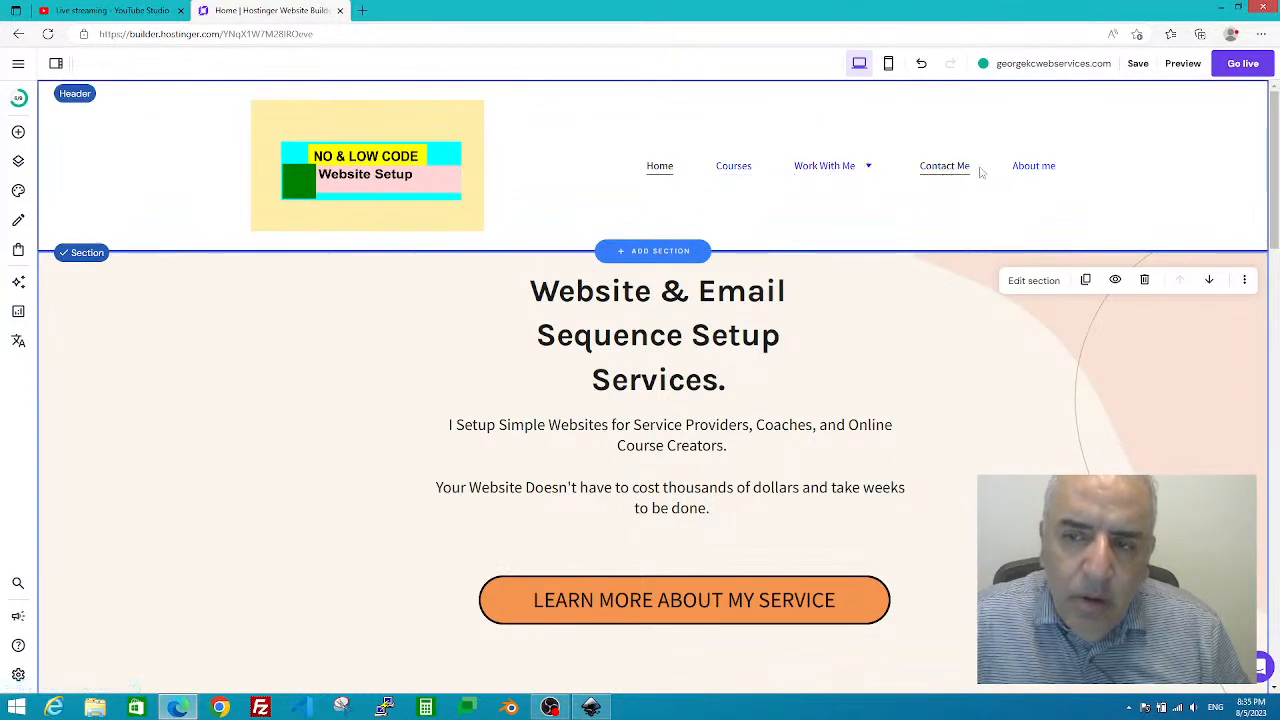
pyautogui.click(598, 140)
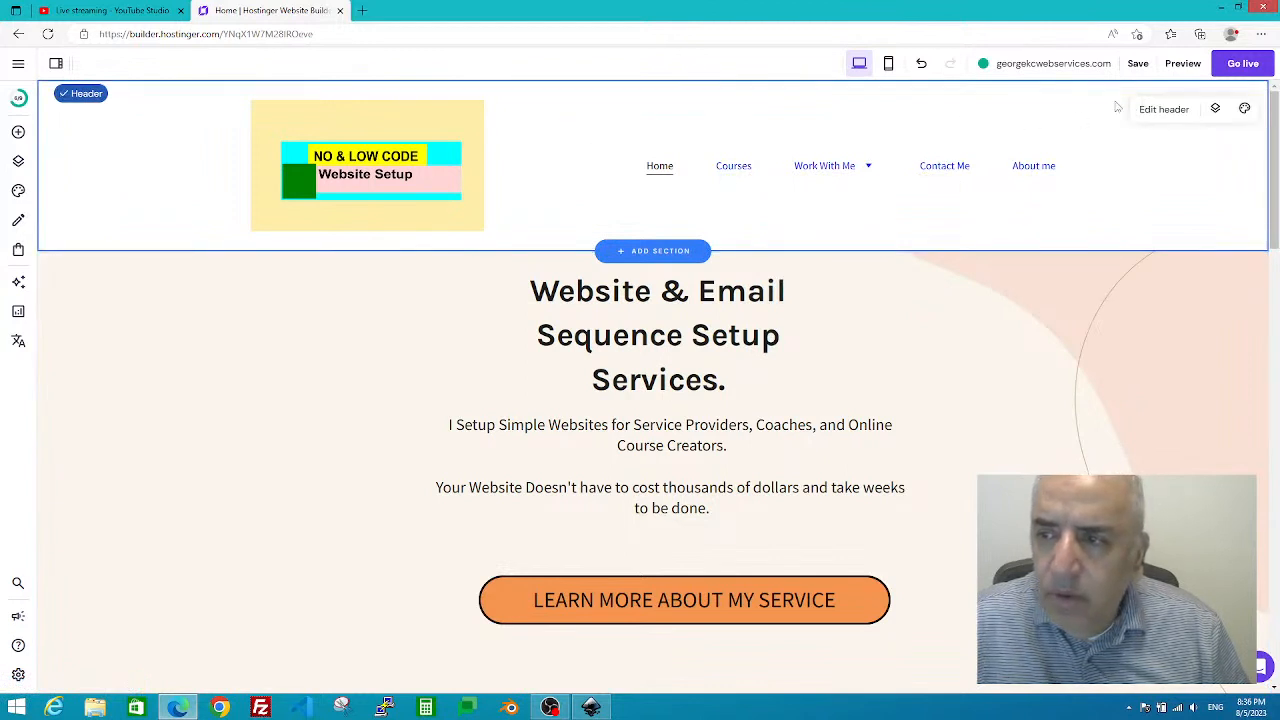
pyautogui.click(1139, 64)
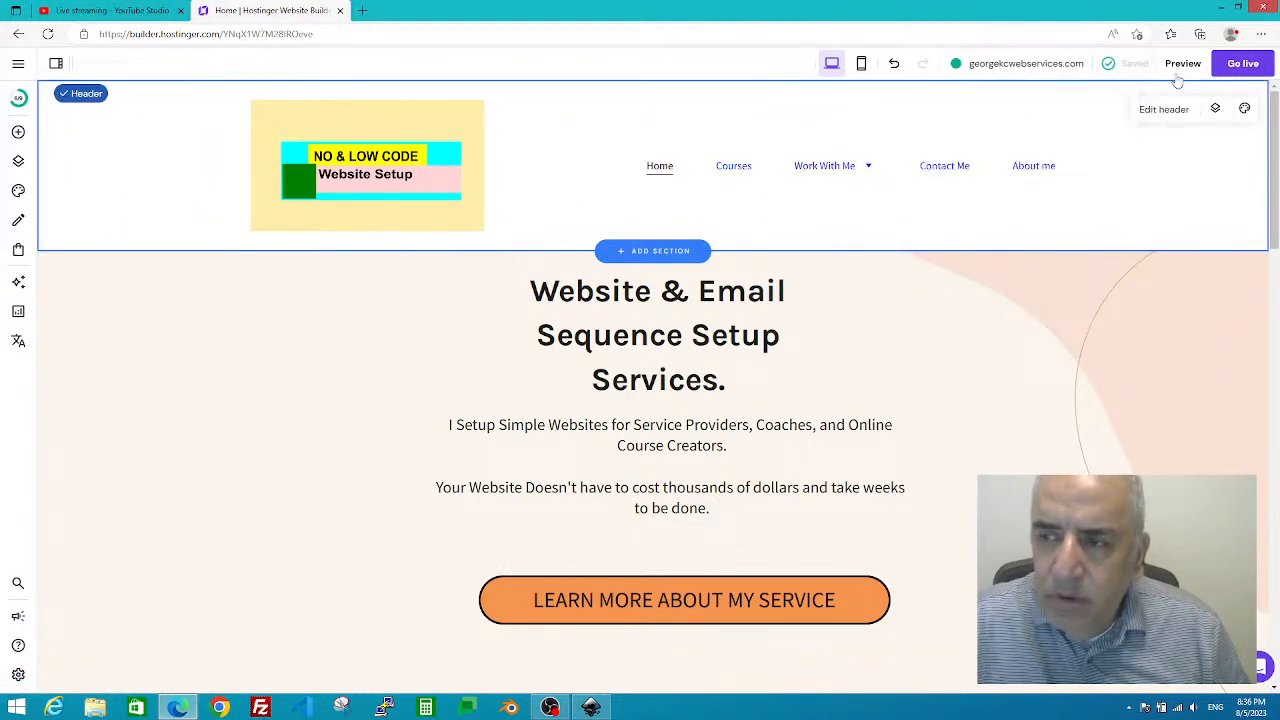
pyautogui.click(1180, 63)
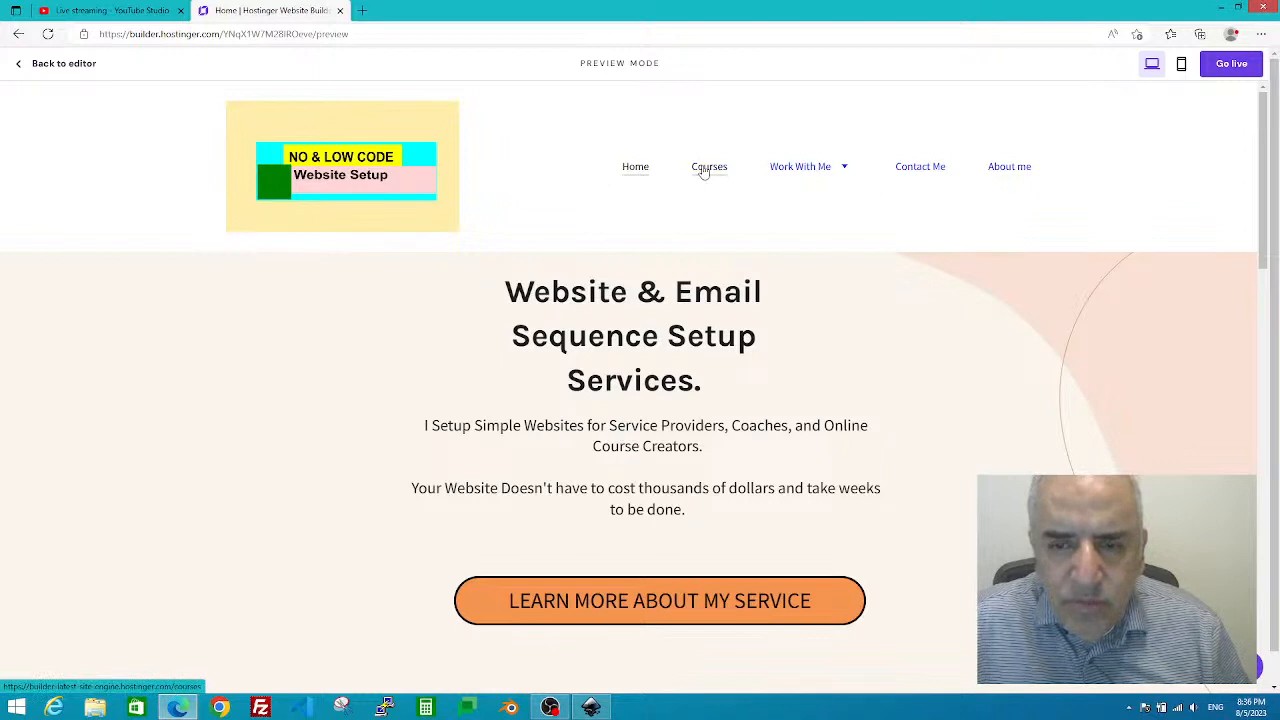
pyautogui.moveTo(782, 178)
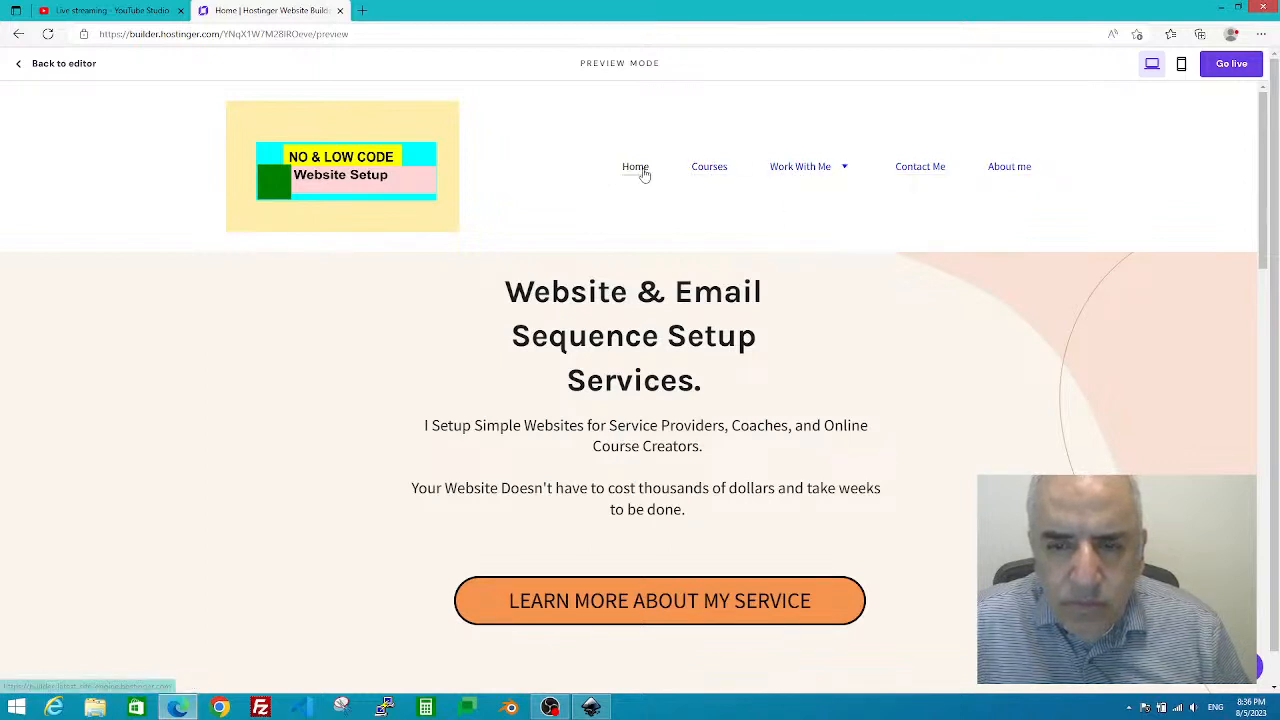
# - Return to the editor and compare the header's normal and hover style options in the header settings
pyautogui.click(35, 68)
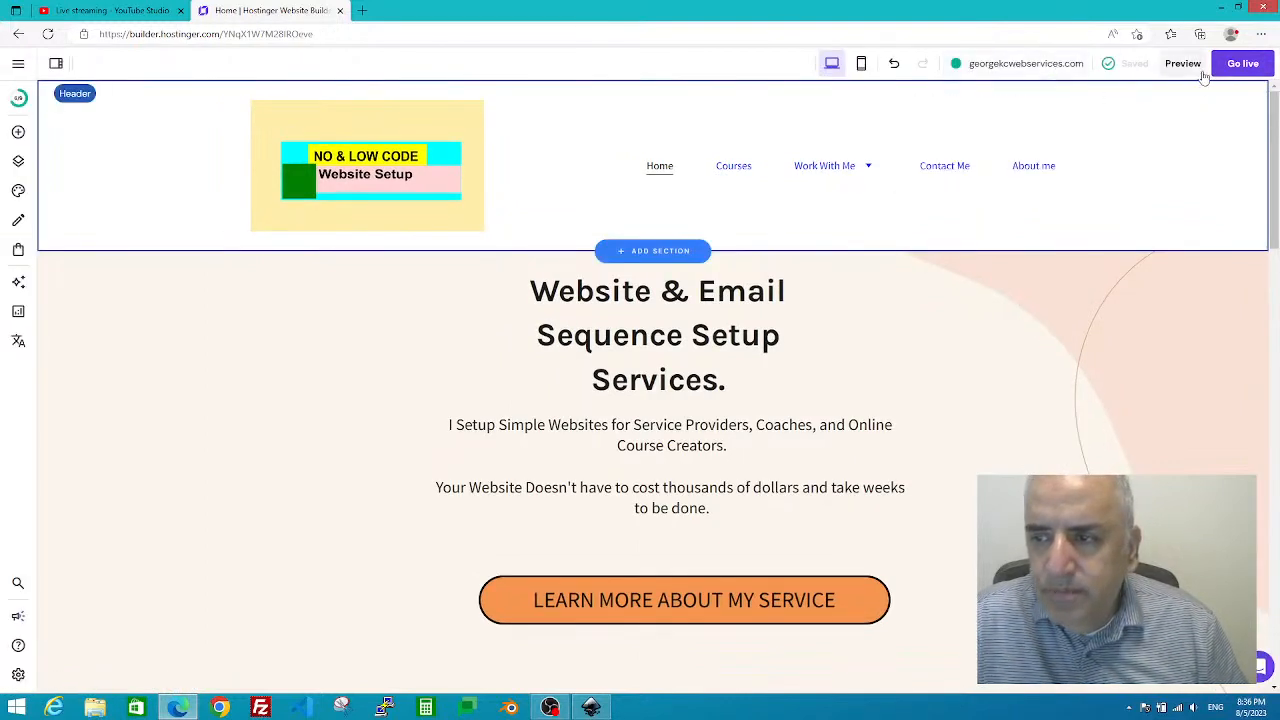
pyautogui.click(1214, 113)
pyautogui.click(1164, 110)
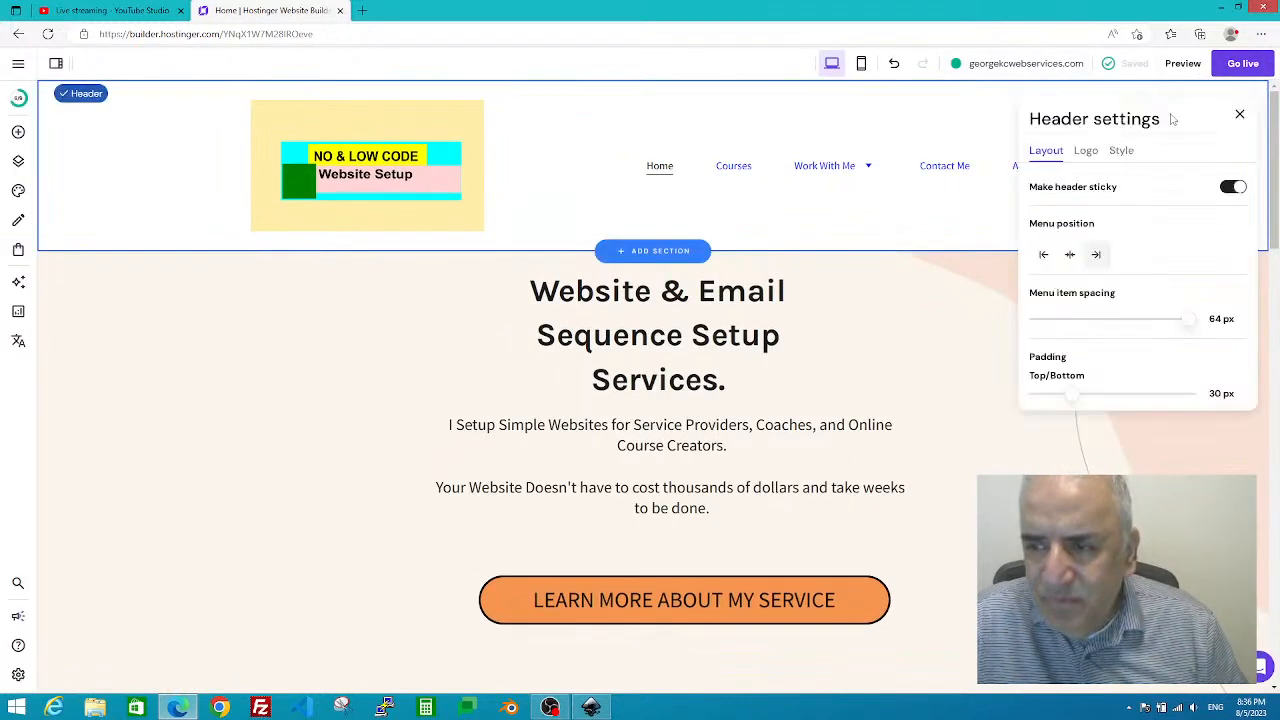
pyautogui.click(1092, 156)
pyautogui.click(1121, 153)
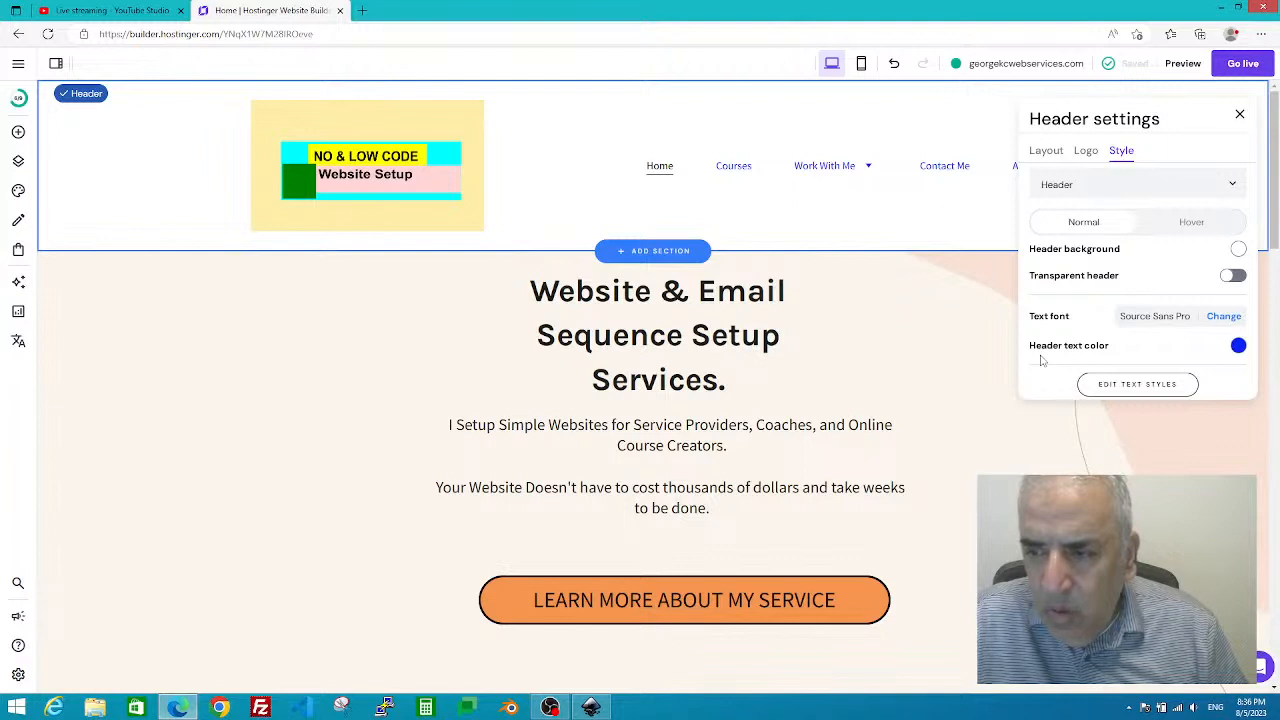
pyautogui.click(1165, 226)
pyautogui.click(1110, 226)
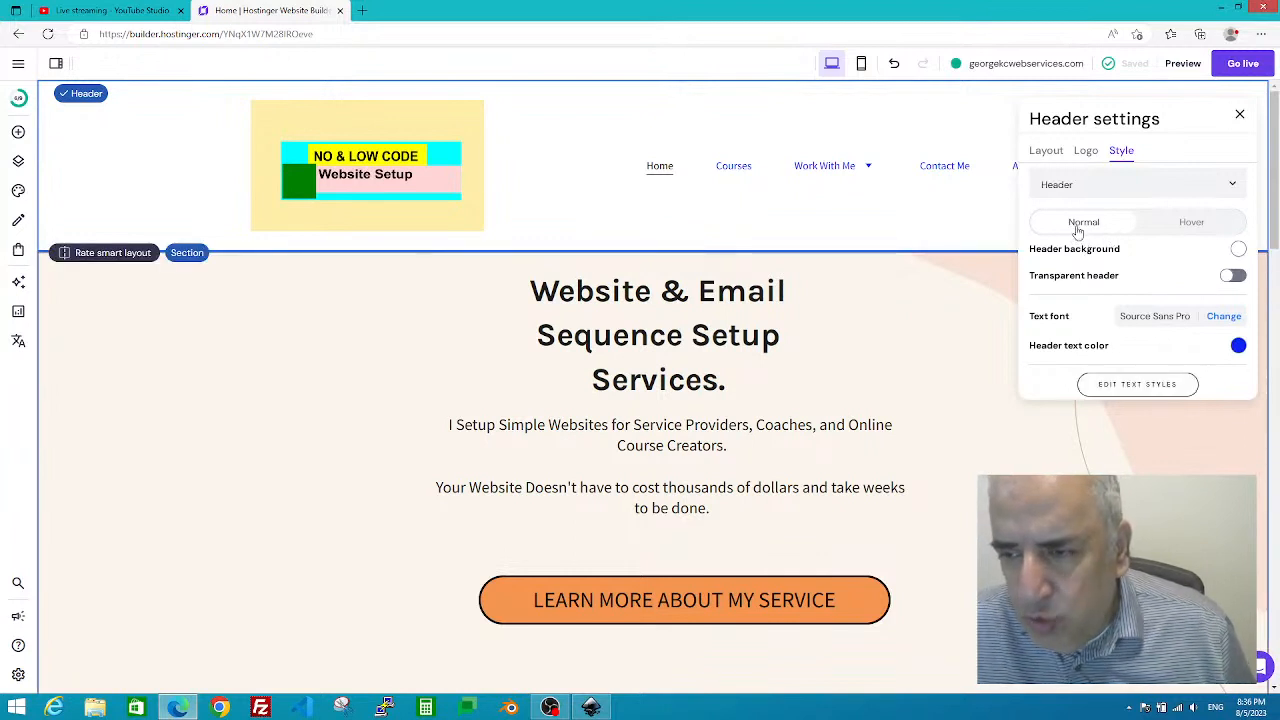
pyautogui.click(1200, 220)
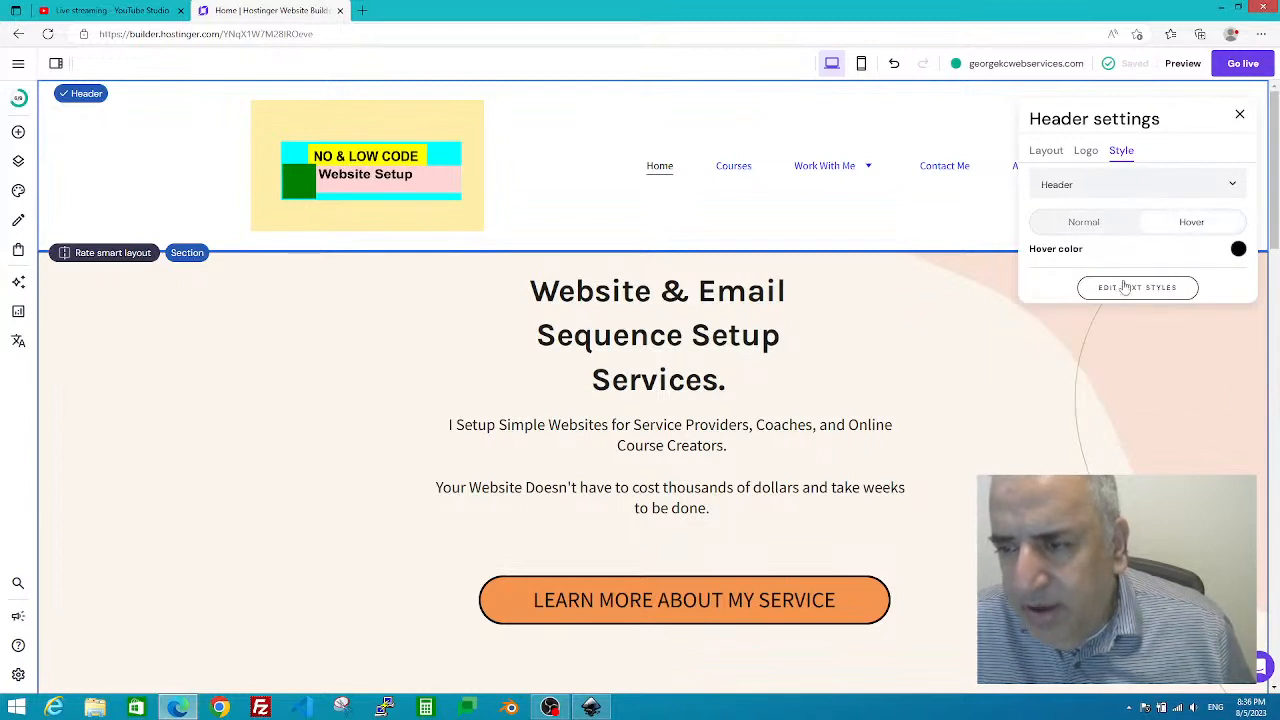
# - Set the header's normal text color to black (#000000) from the website colors
pyautogui.click(1085, 226)
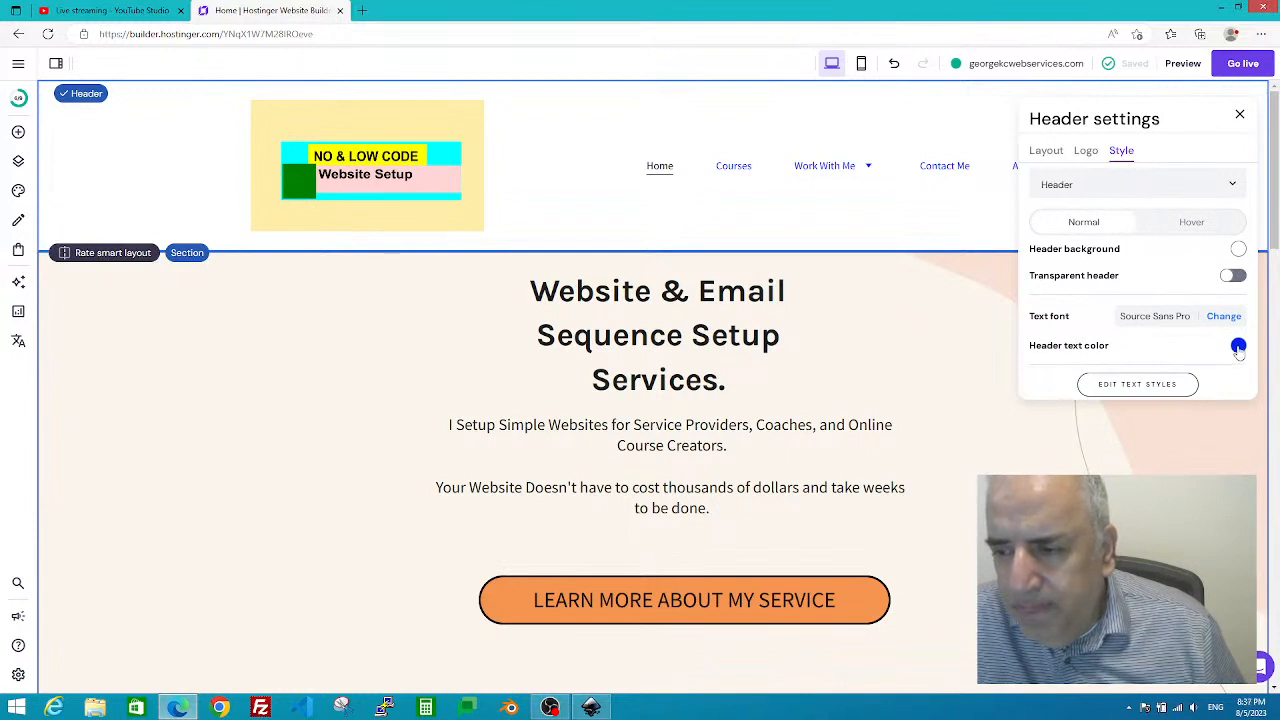
pyautogui.click(1238, 347)
pyautogui.click(932, 372)
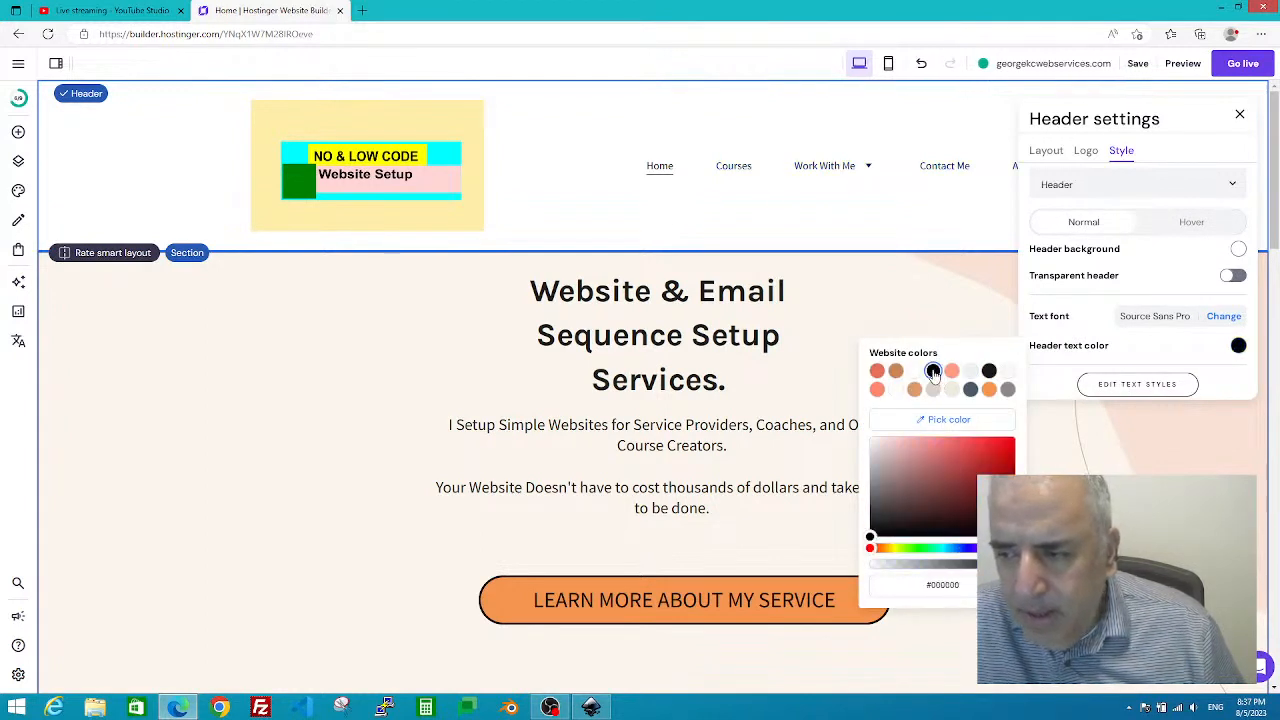
# - Set the header's hover color to blue (#200af7) and close the header settings
pyautogui.click(1165, 230)
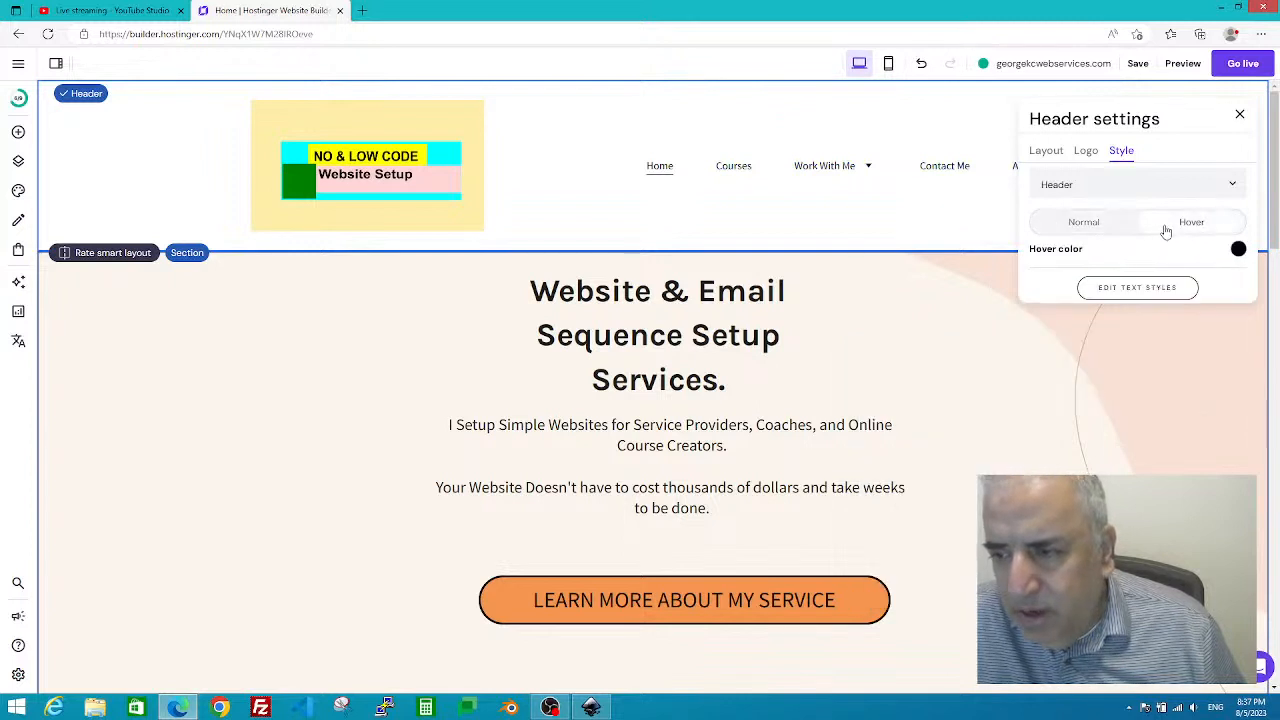
pyautogui.click(1238, 250)
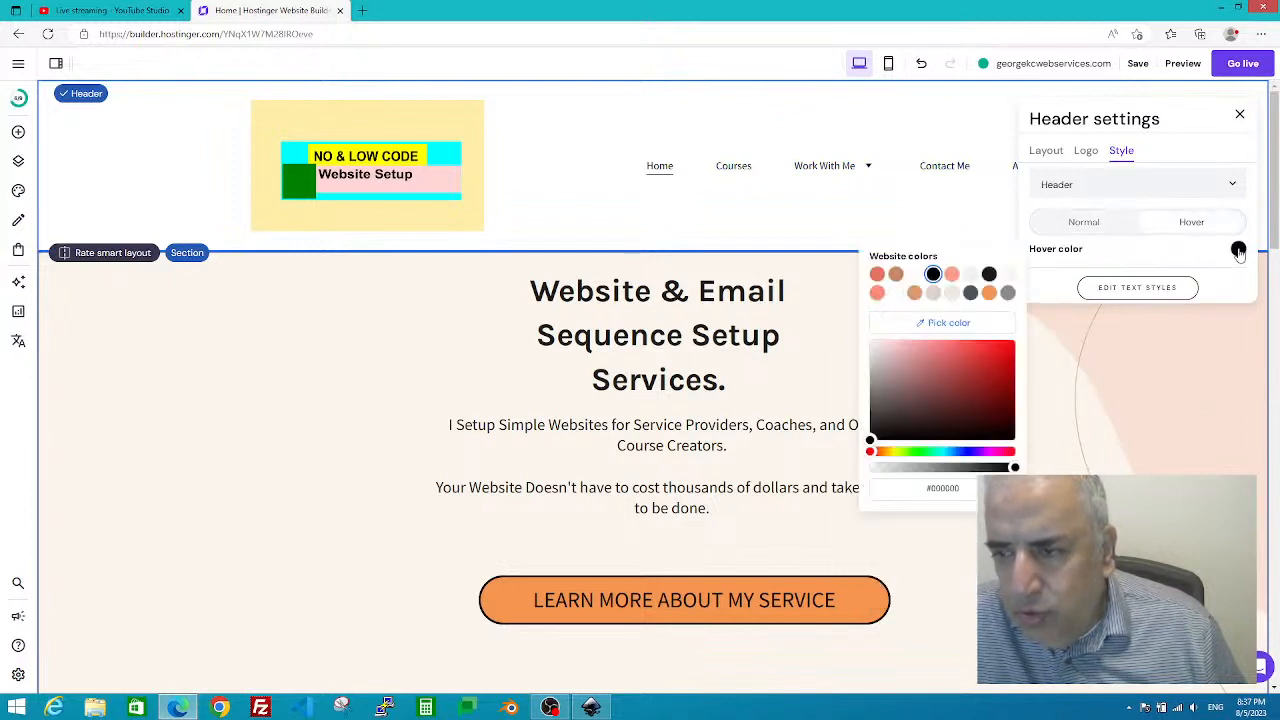
pyautogui.click(970, 452)
pyautogui.click(1009, 346)
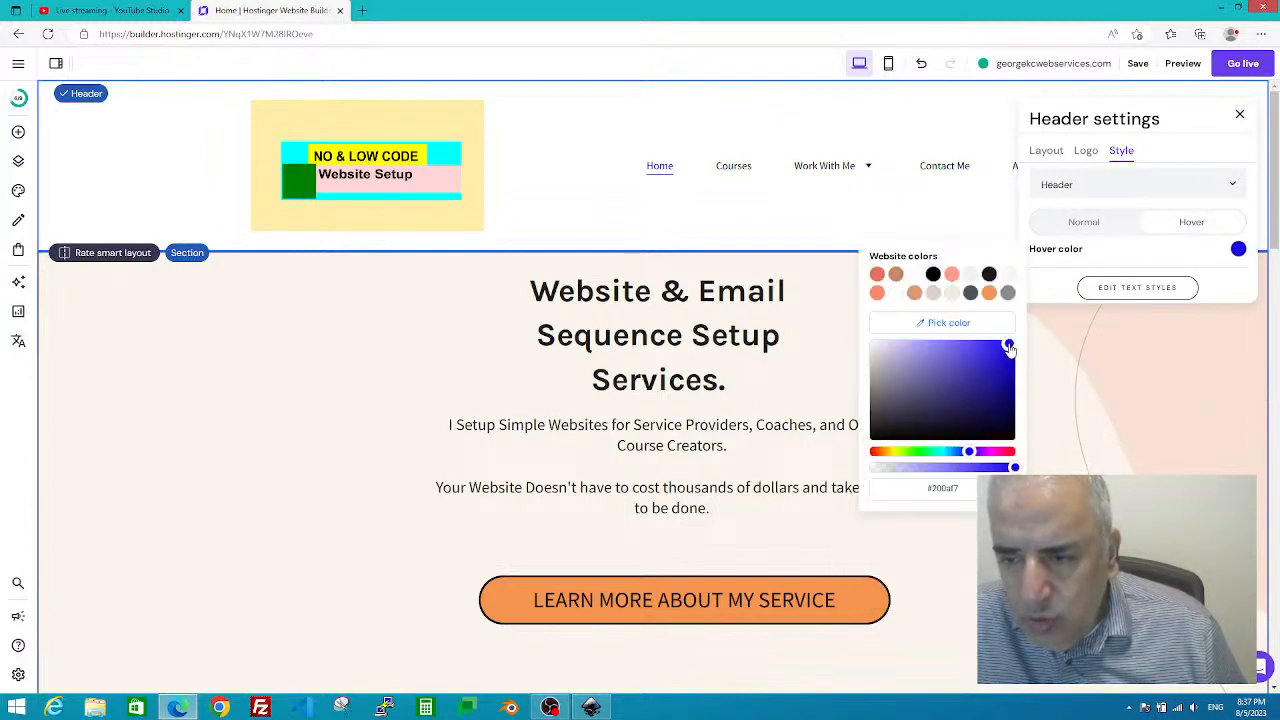
pyautogui.click(1240, 119)
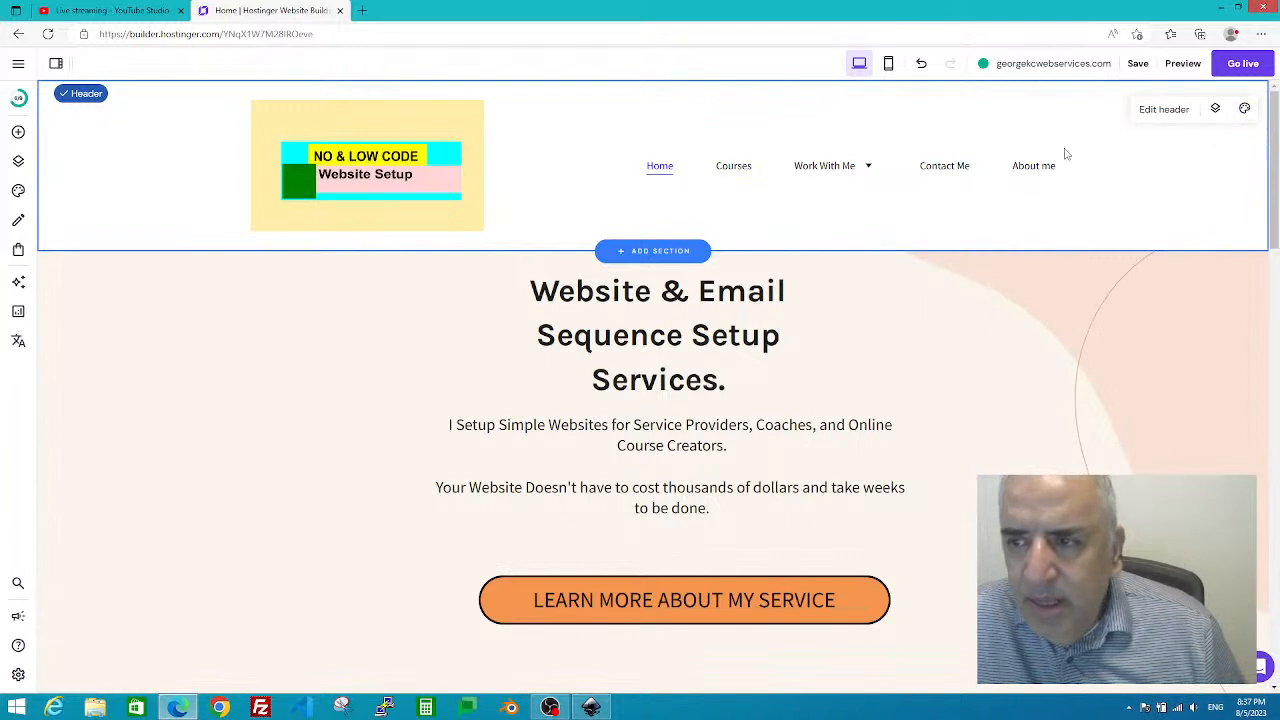
# - Save the site and preview it, visiting the Courses and Home pages to check the menu's hover and active-link color
pyautogui.click(1136, 66)
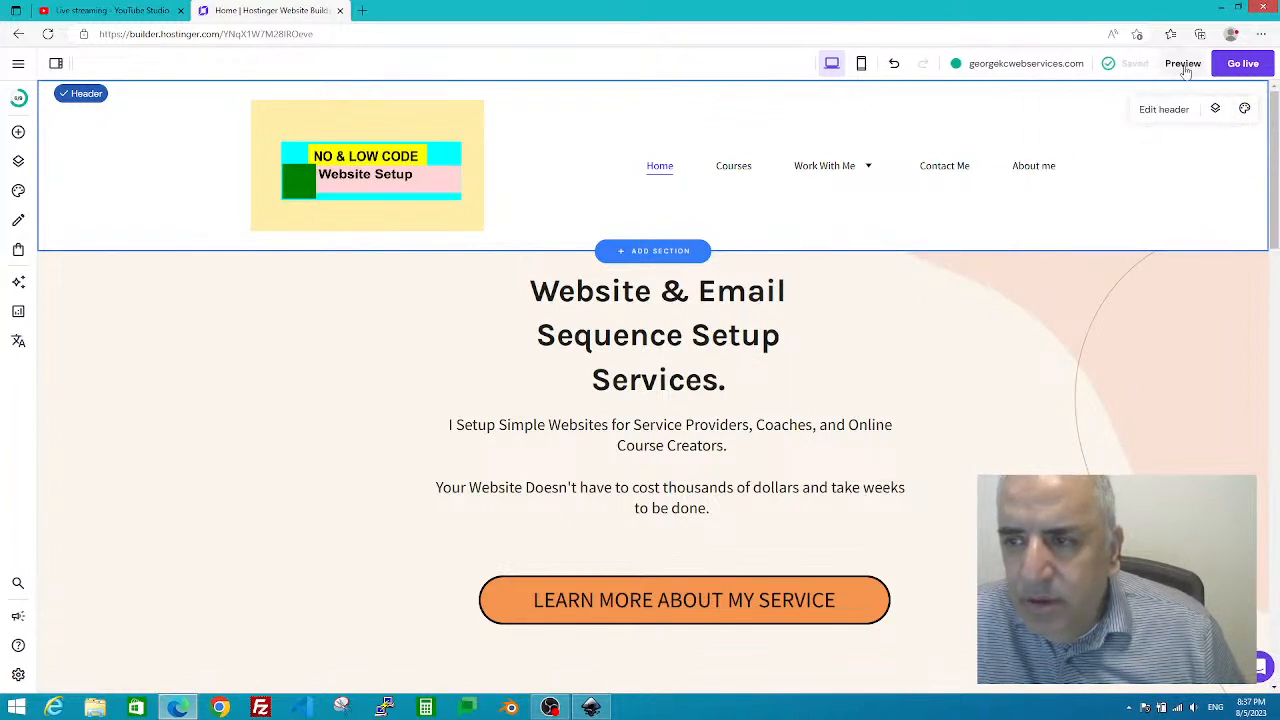
pyautogui.click(1183, 64)
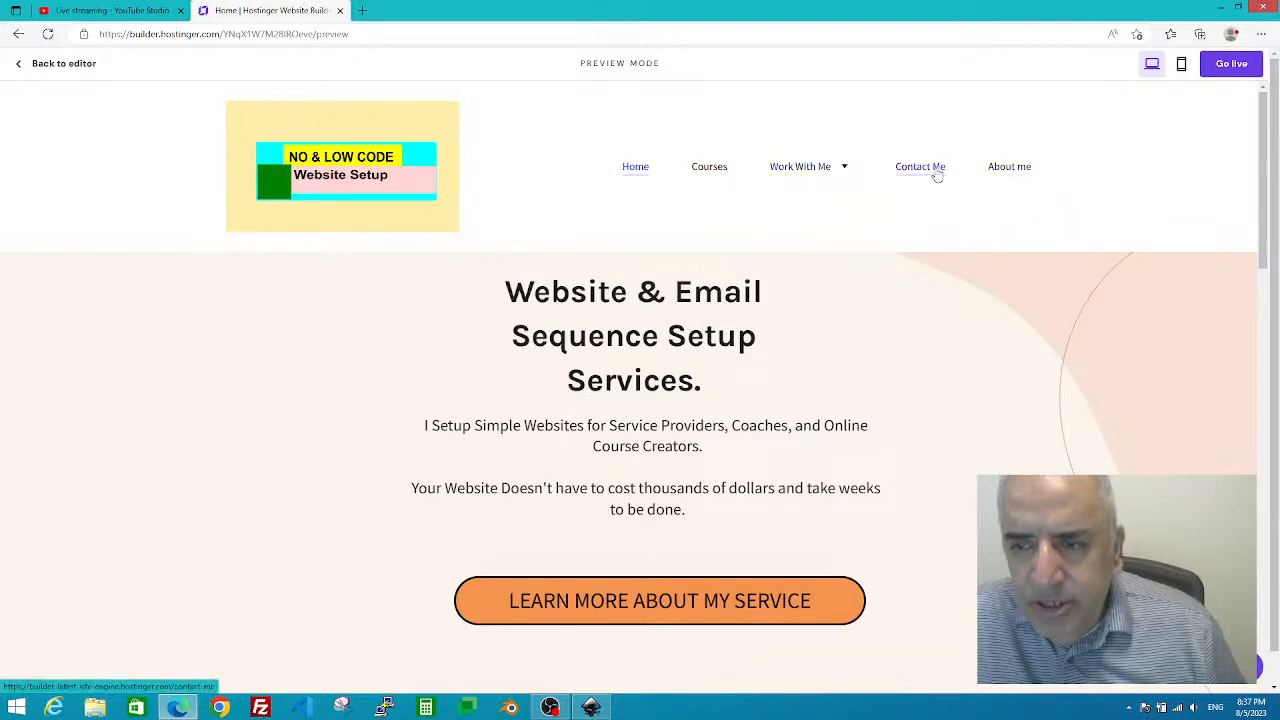
pyautogui.rightClick(502, 115)
pyautogui.click(535, 168)
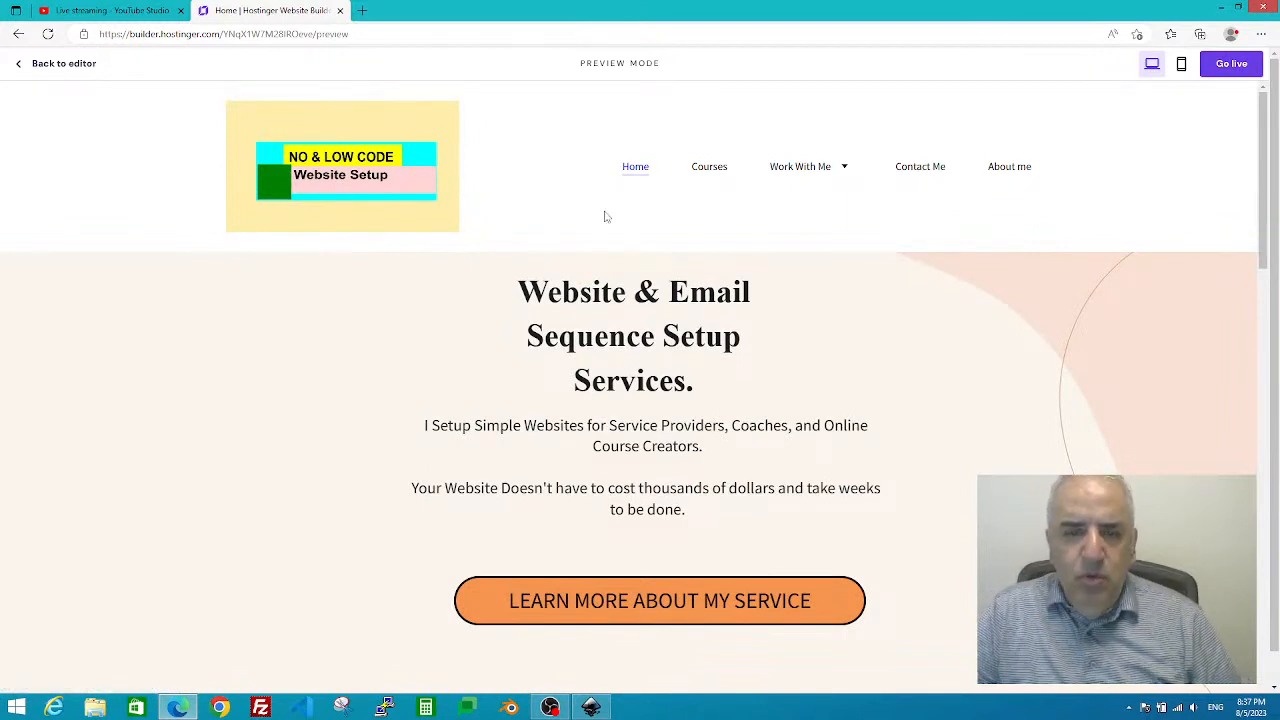
pyautogui.click(709, 170)
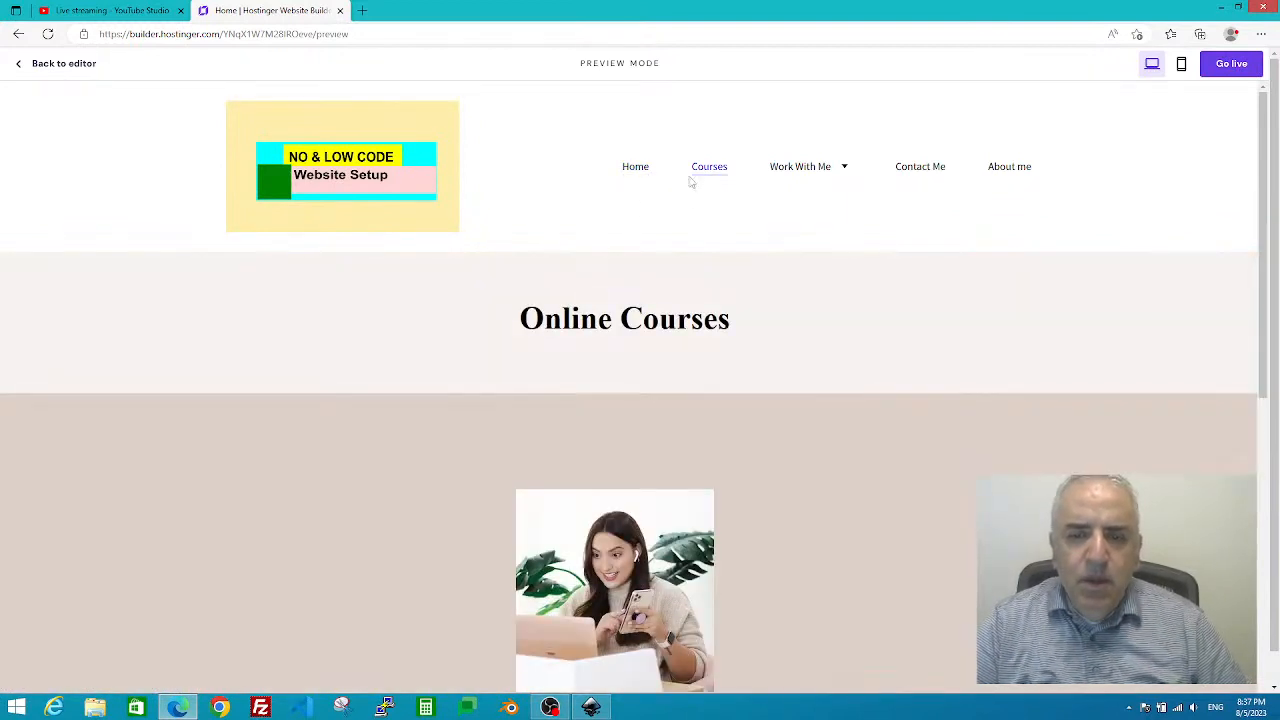
pyautogui.click(634, 172)
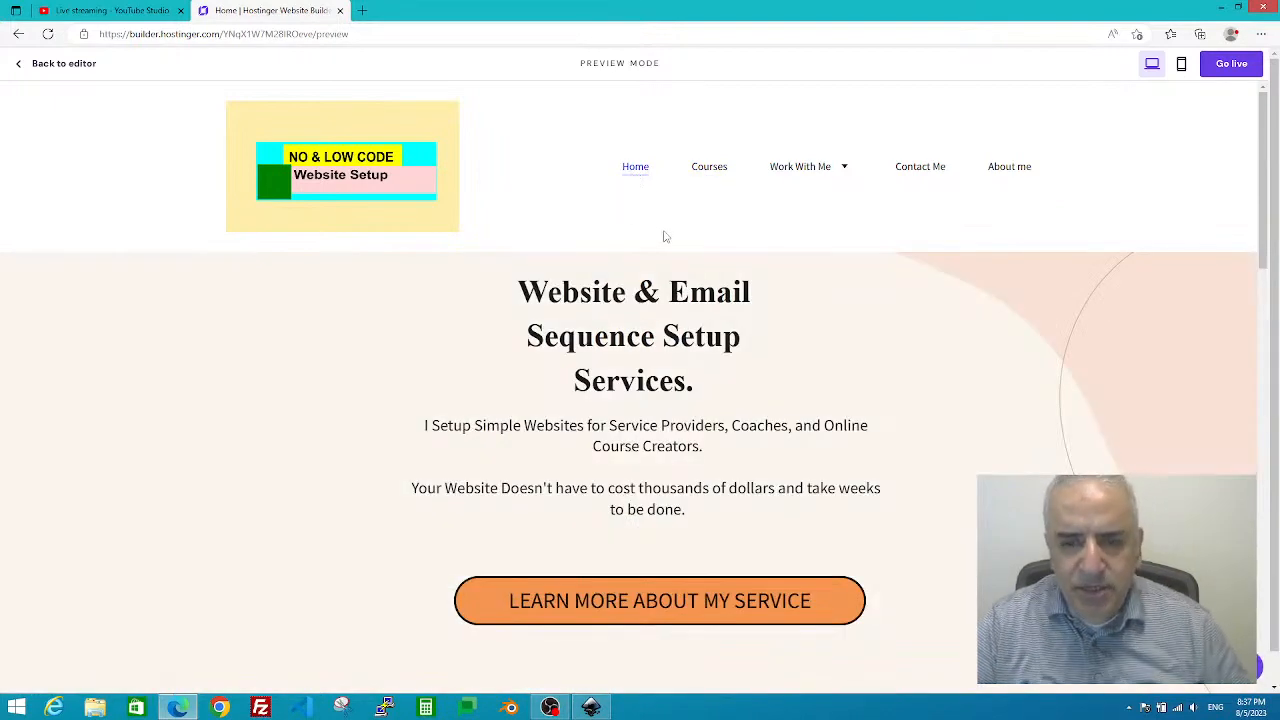
# - Return to the editor and select the header to review its menu items
pyautogui.click(63, 66)
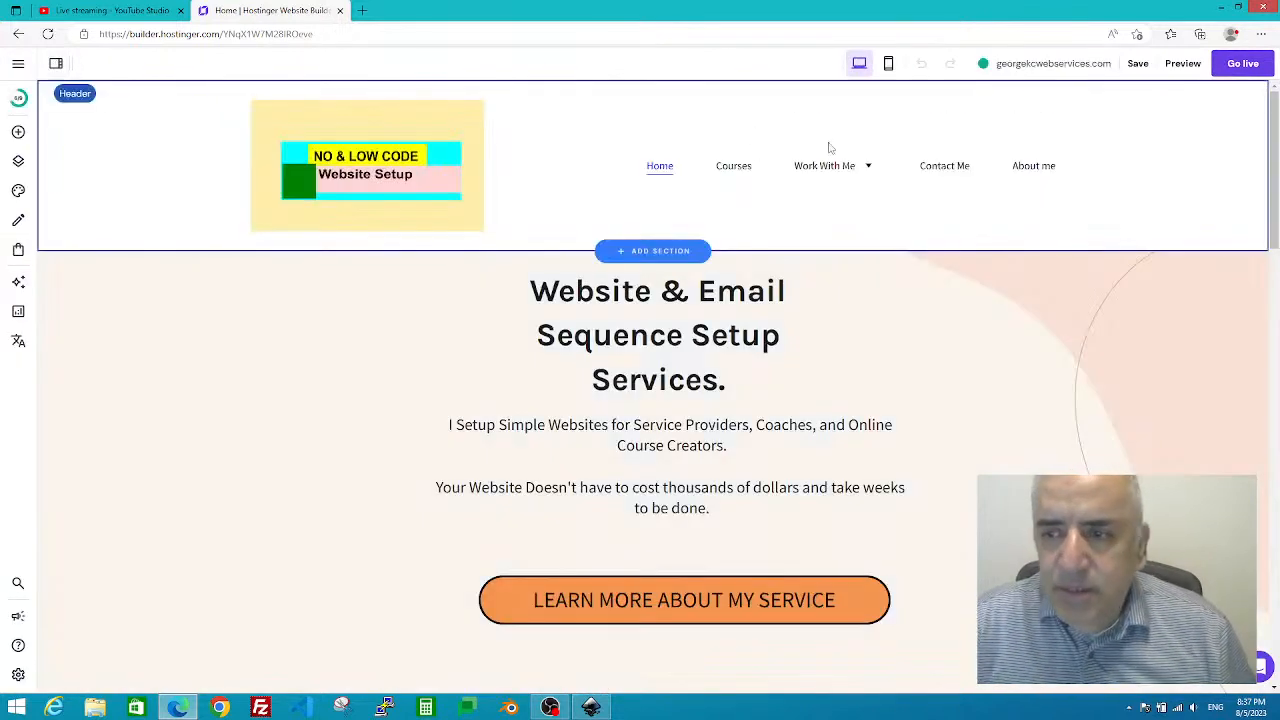
pyautogui.click(1157, 108)
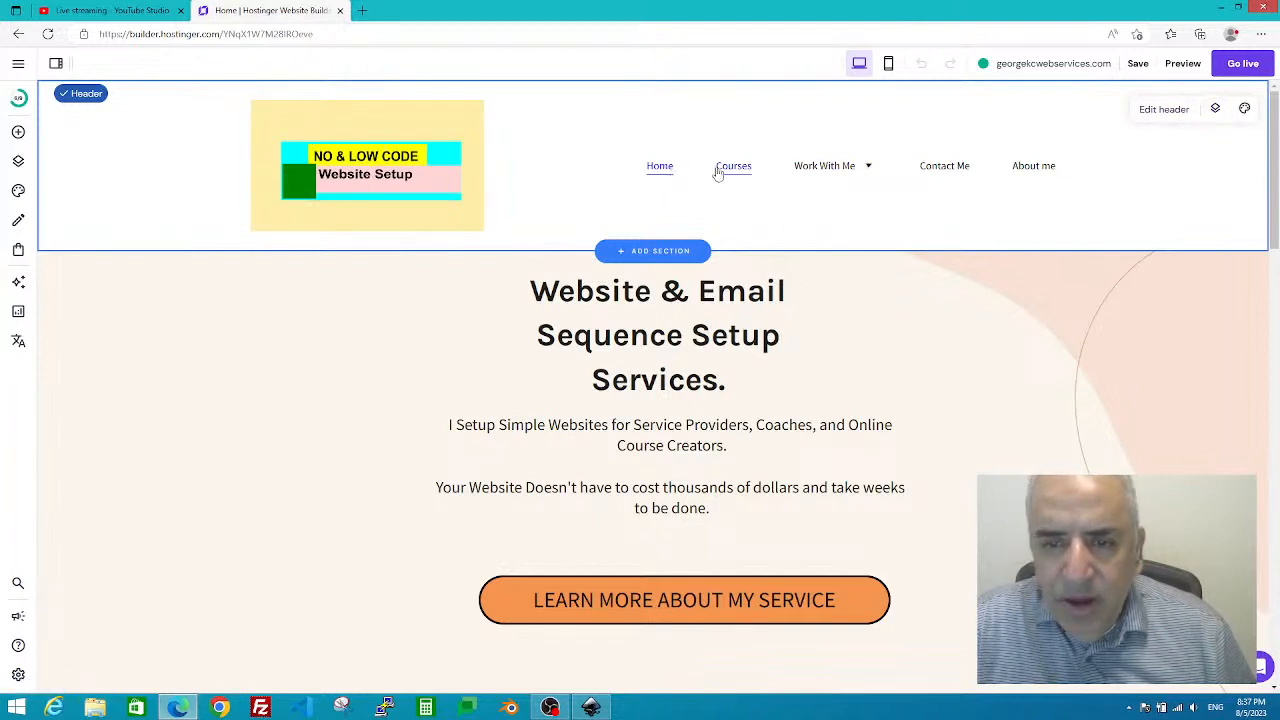
pyautogui.moveTo(824, 168)
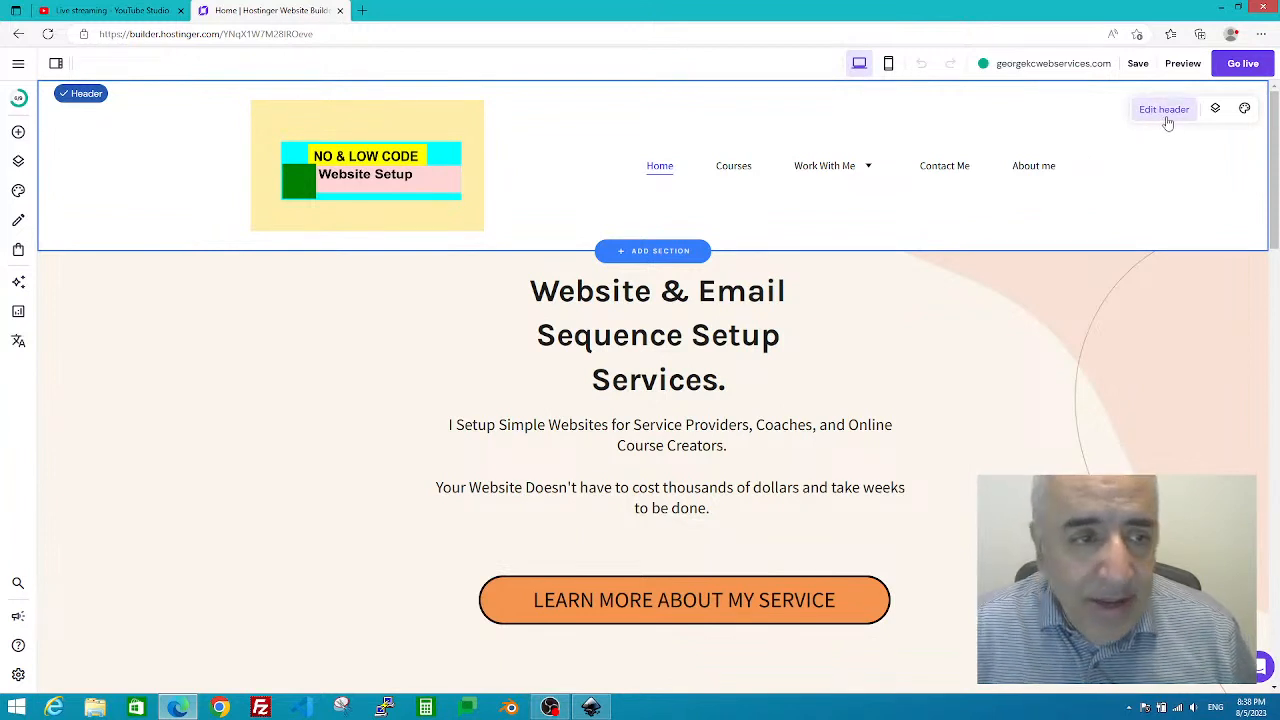
# - Review the Home page's rename settings in the site's pages and navigation, and cancel without changing its name
pyautogui.click(16, 163)
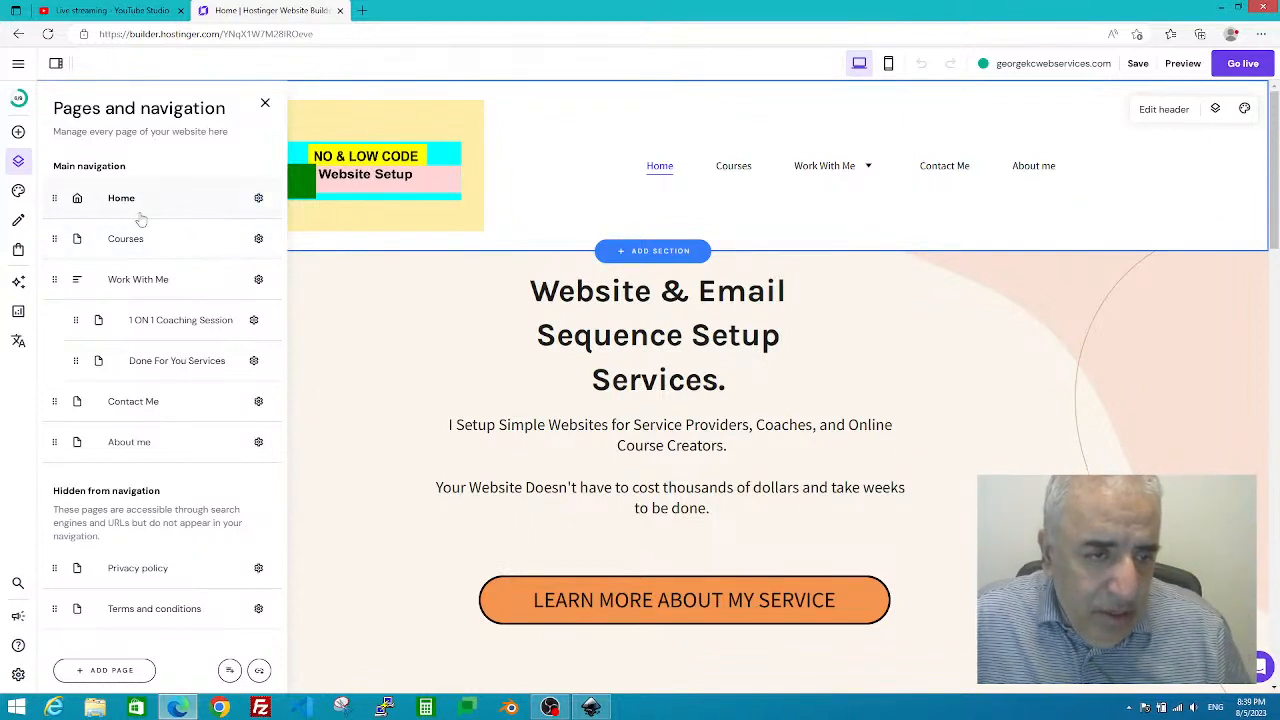
pyautogui.click(258, 200)
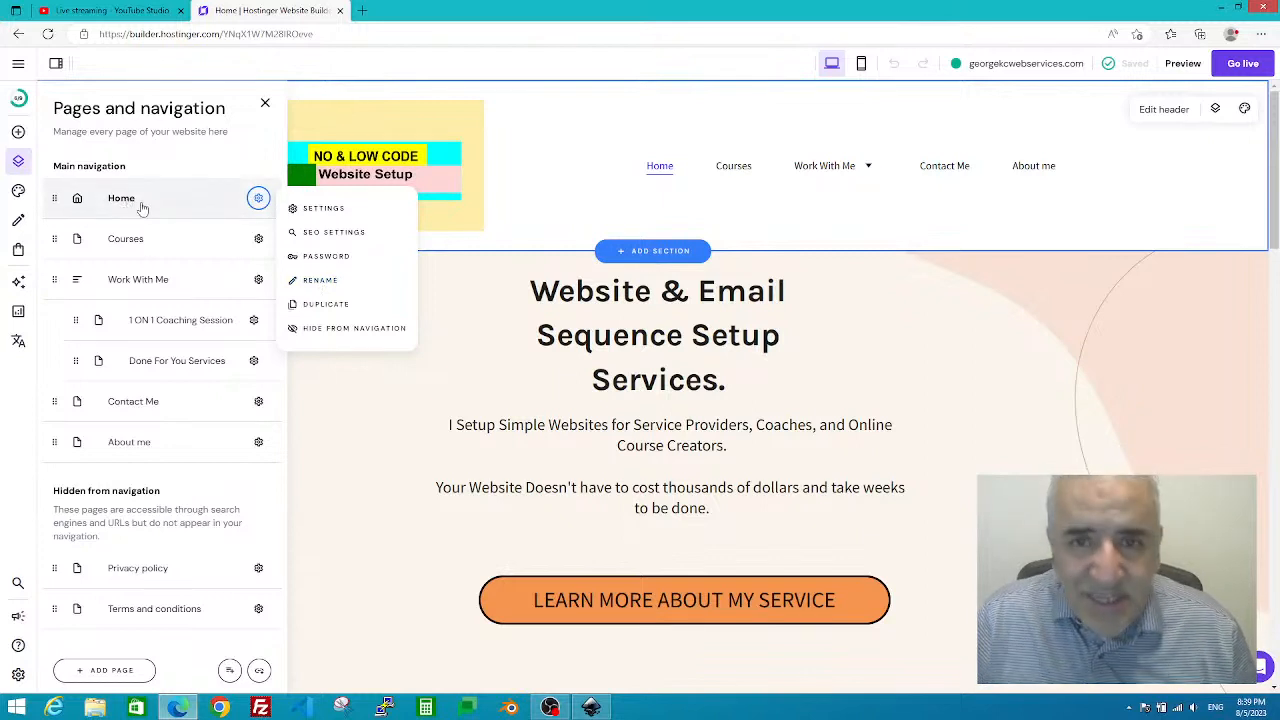
pyautogui.click(317, 283)
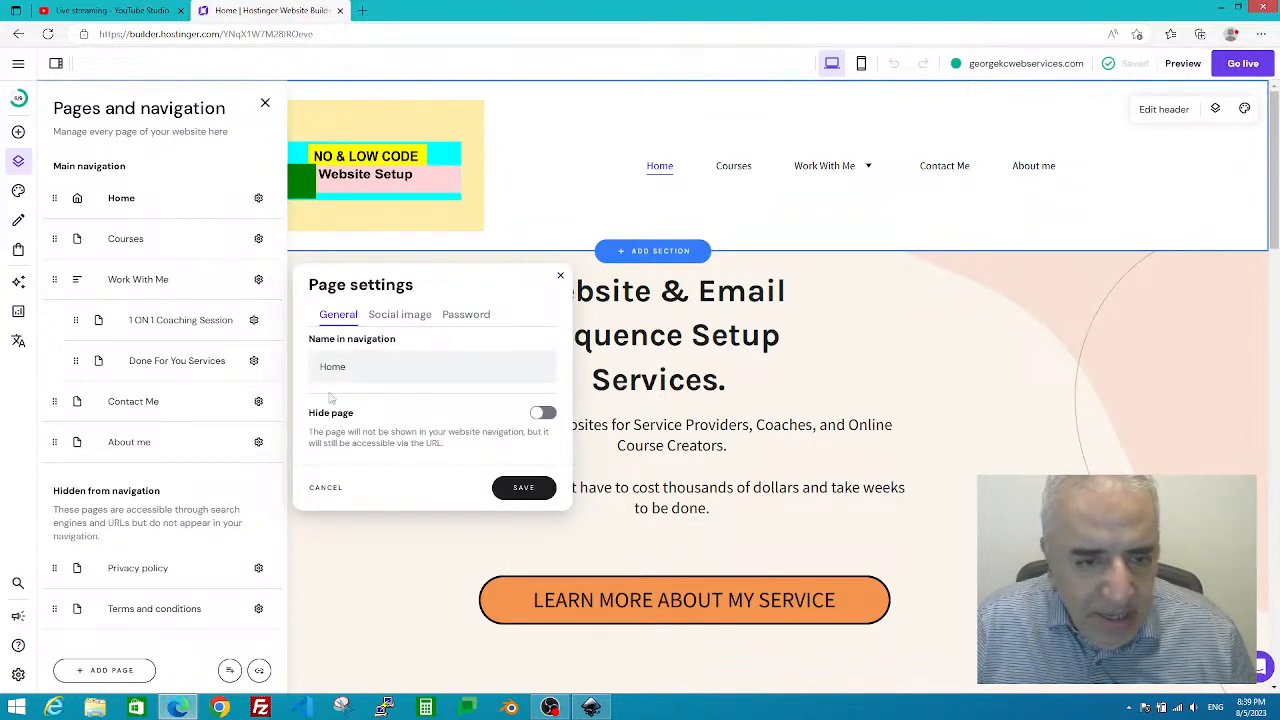
pyautogui.click(347, 368)
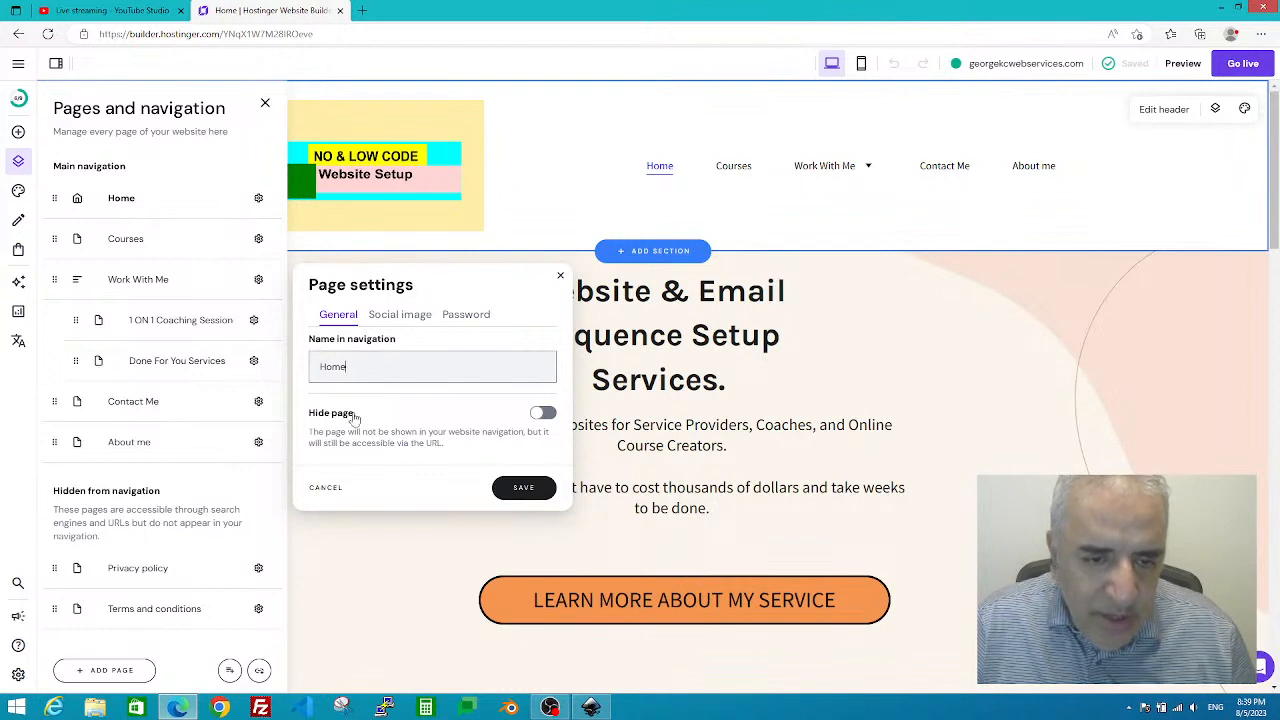
pyautogui.click(322, 489)
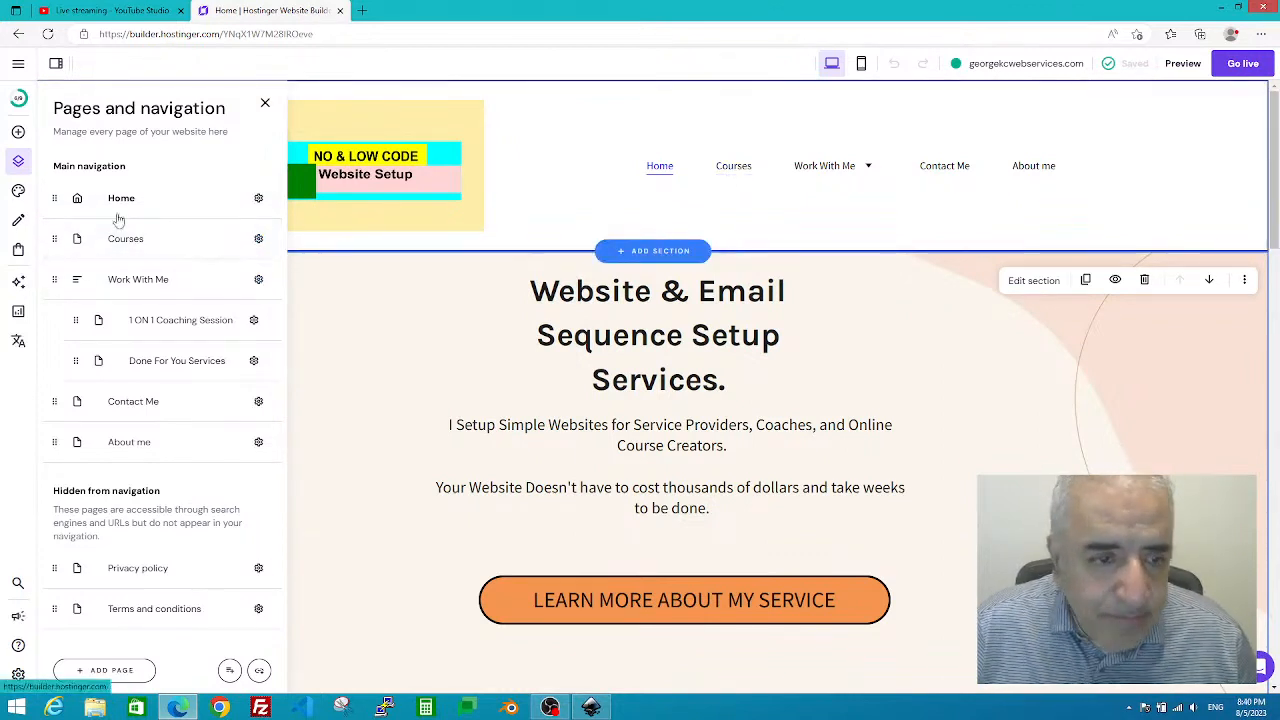
# - Review the Courses page's general settings, including its navigation name, URL and hide option, and close them
pyautogui.click(258, 239)
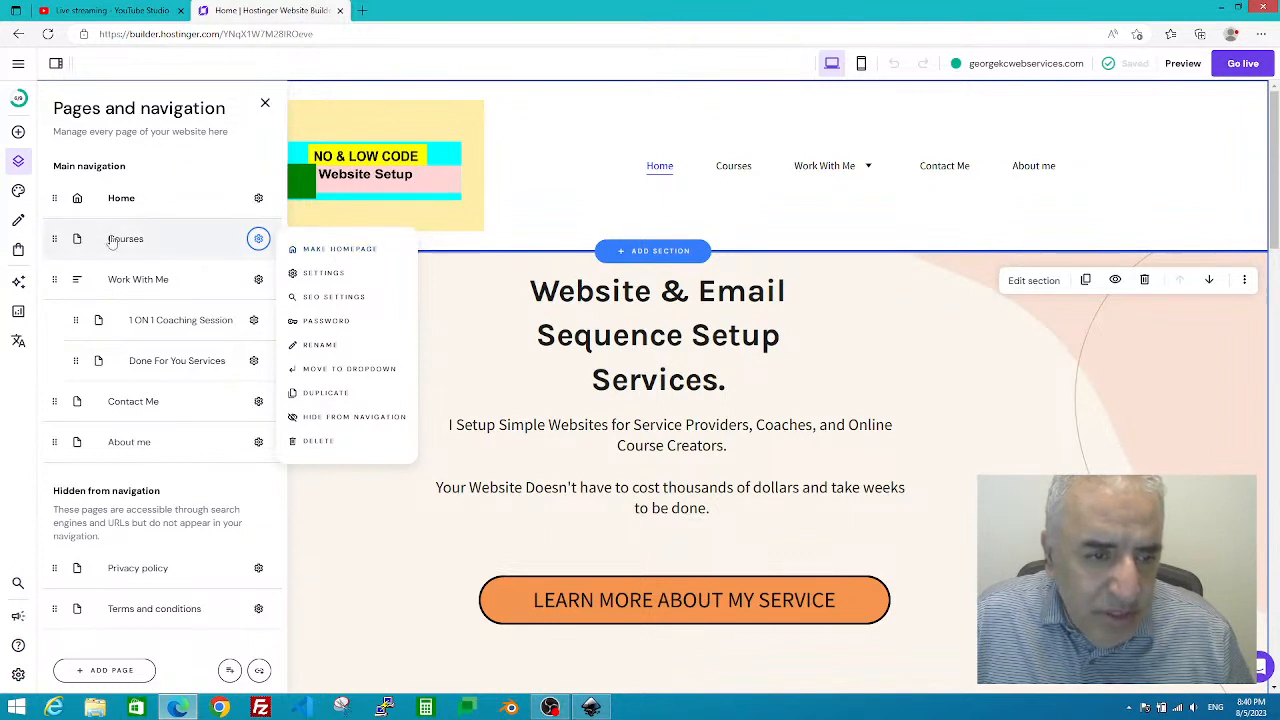
pyautogui.click(314, 275)
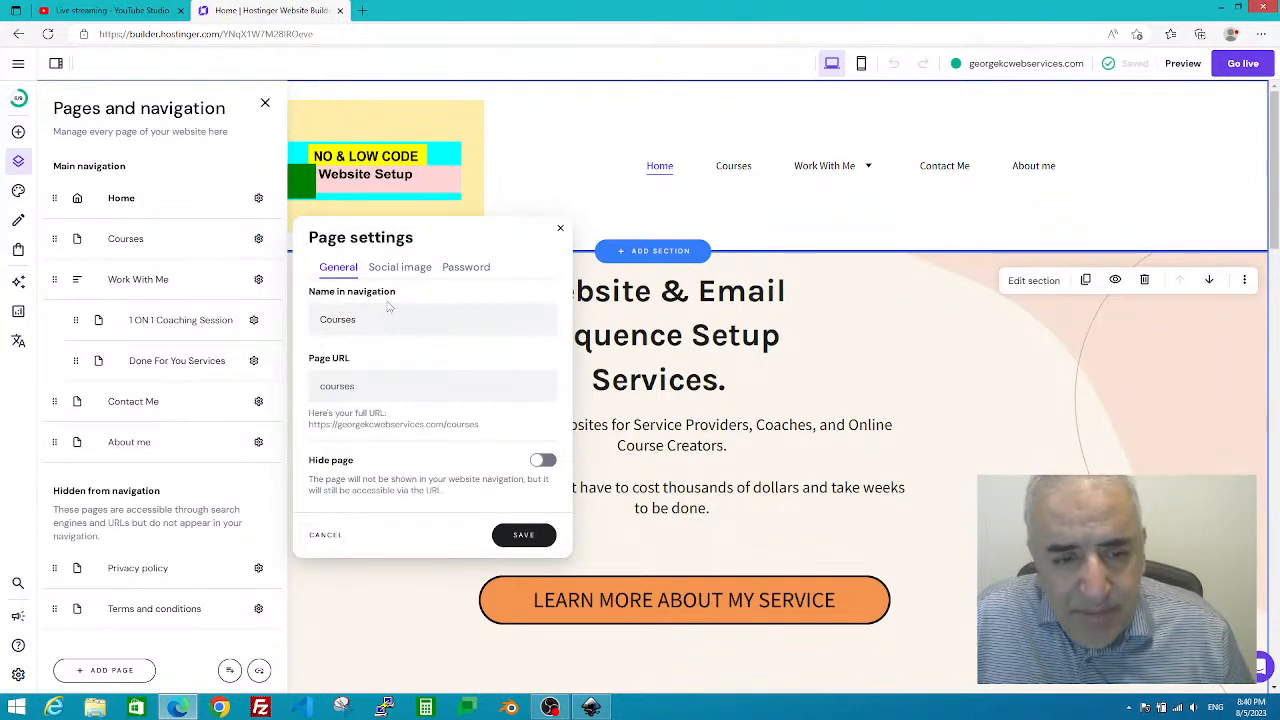
pyautogui.click(358, 321)
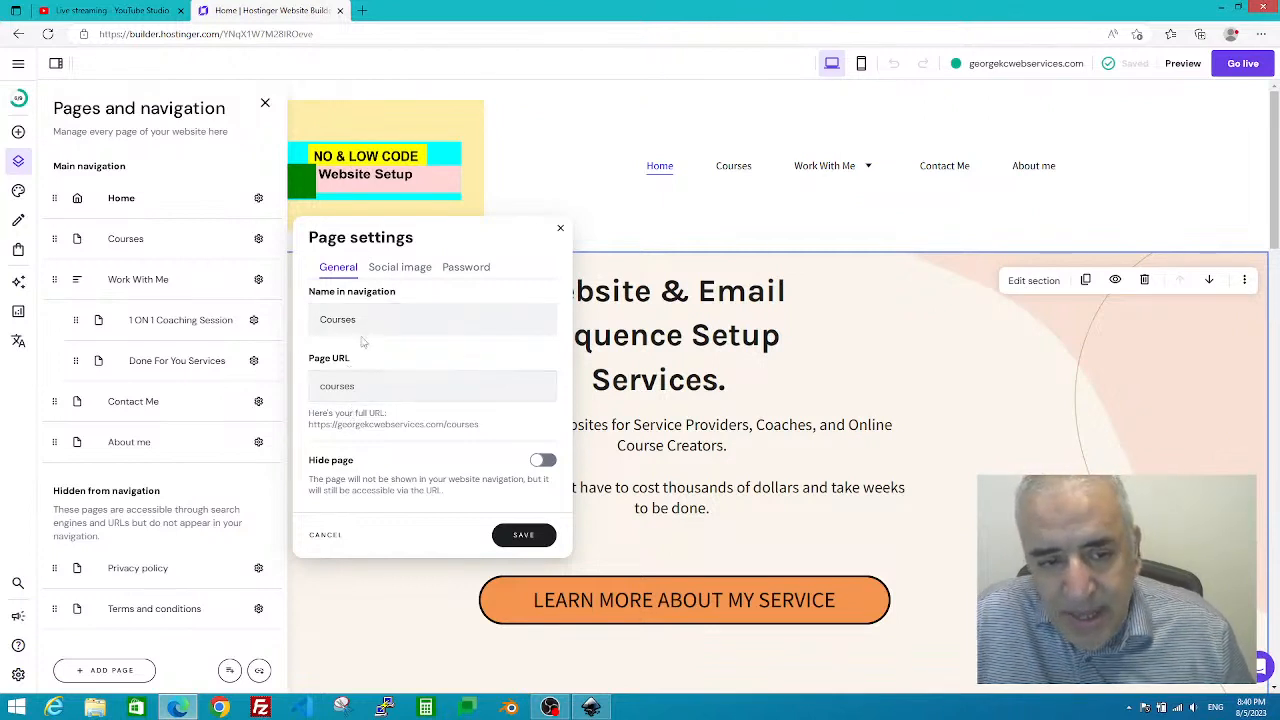
pyautogui.click(560, 232)
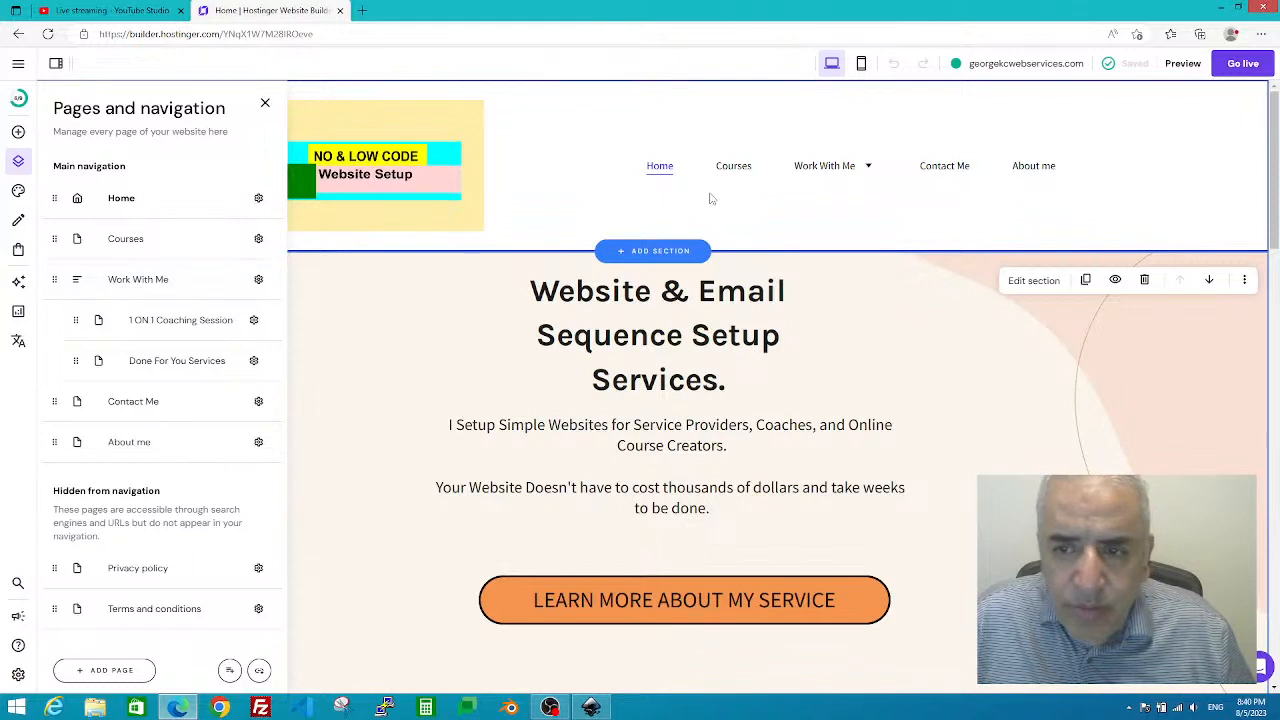
# - Visit the Done For You Services and 1 ON 1 Coaching Session pages through the header's Work With Me submenu
pyautogui.moveTo(829, 169)
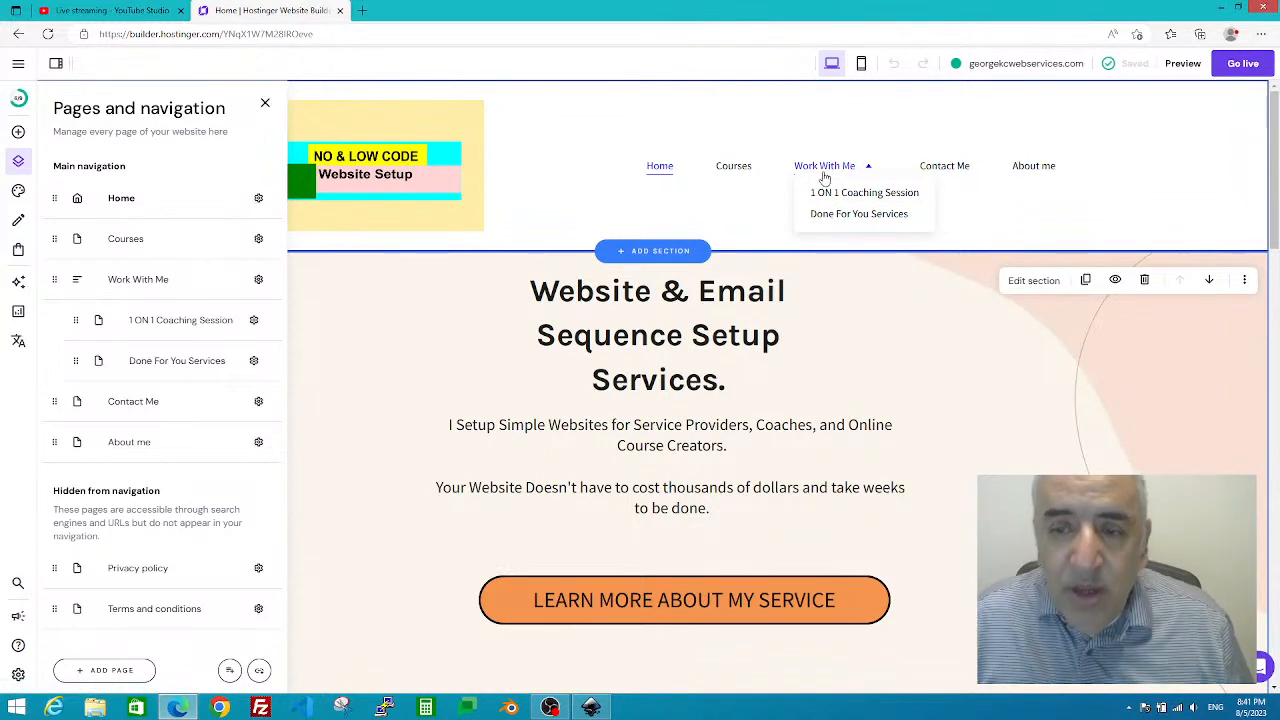
pyautogui.click(834, 222)
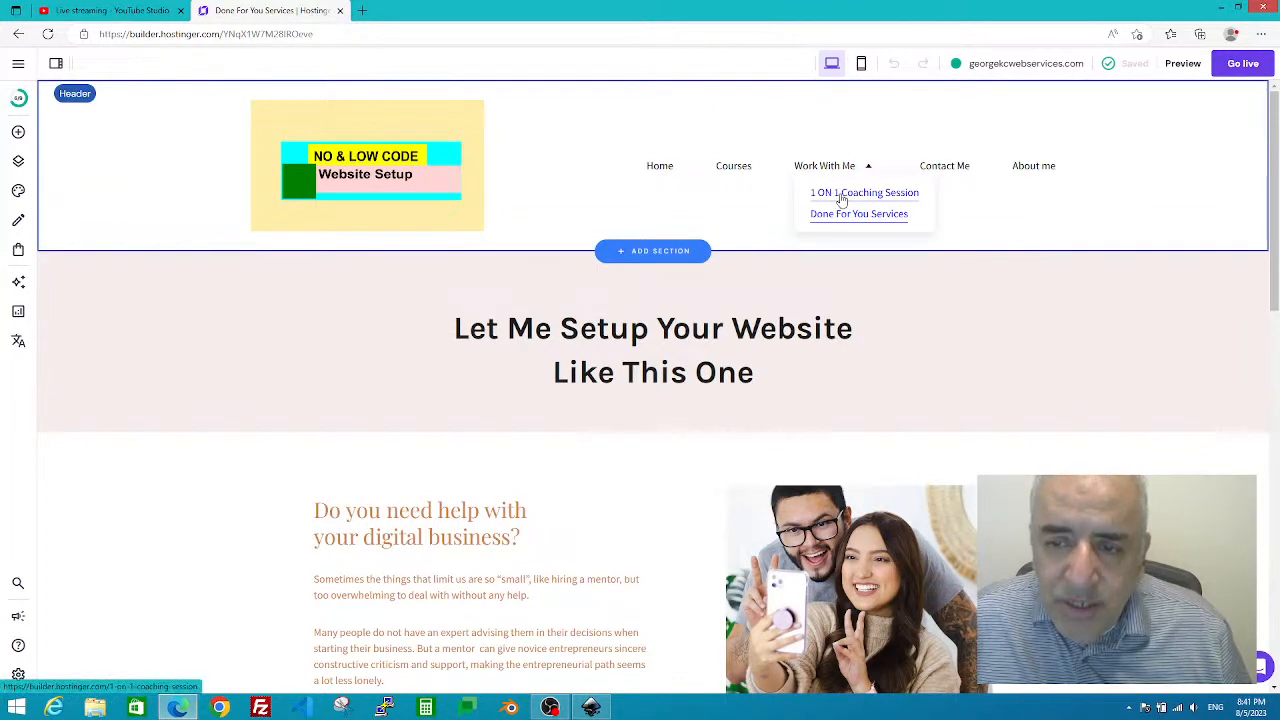
pyautogui.click(842, 200)
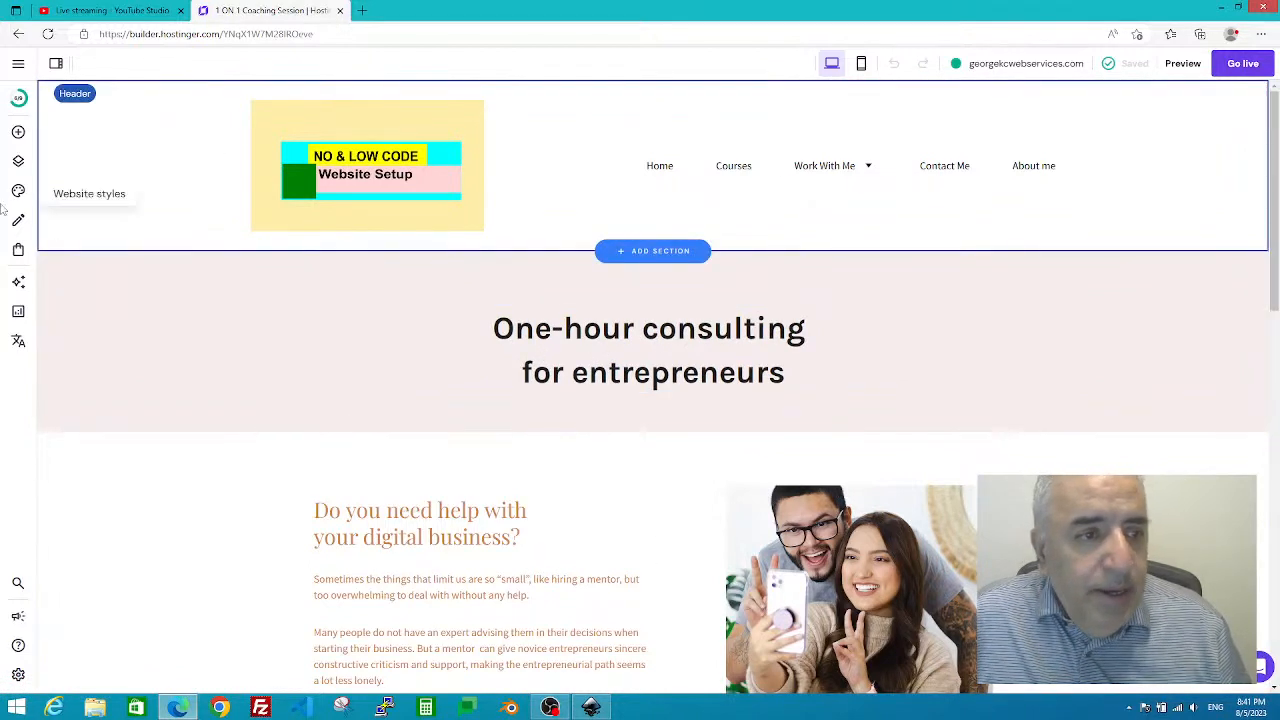
pyautogui.moveTo(823, 166)
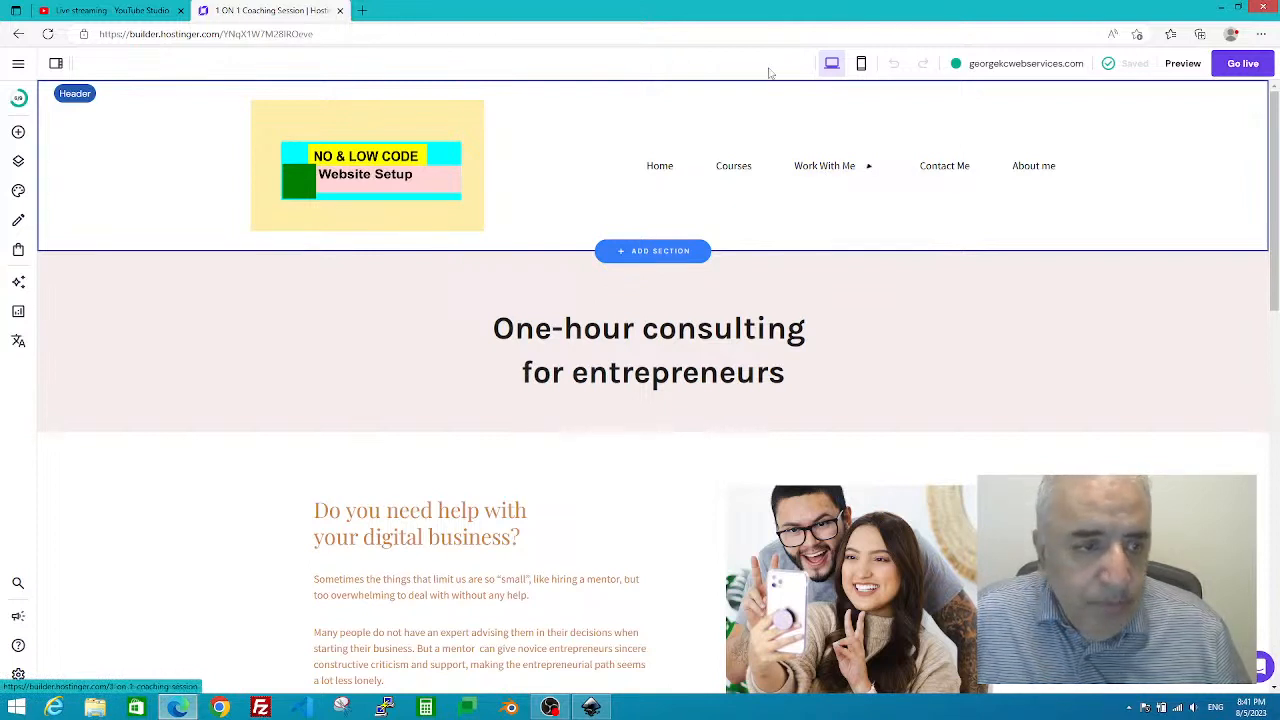
# - Check the site's page list and its domain connection status, and close the page list
pyautogui.click(18, 163)
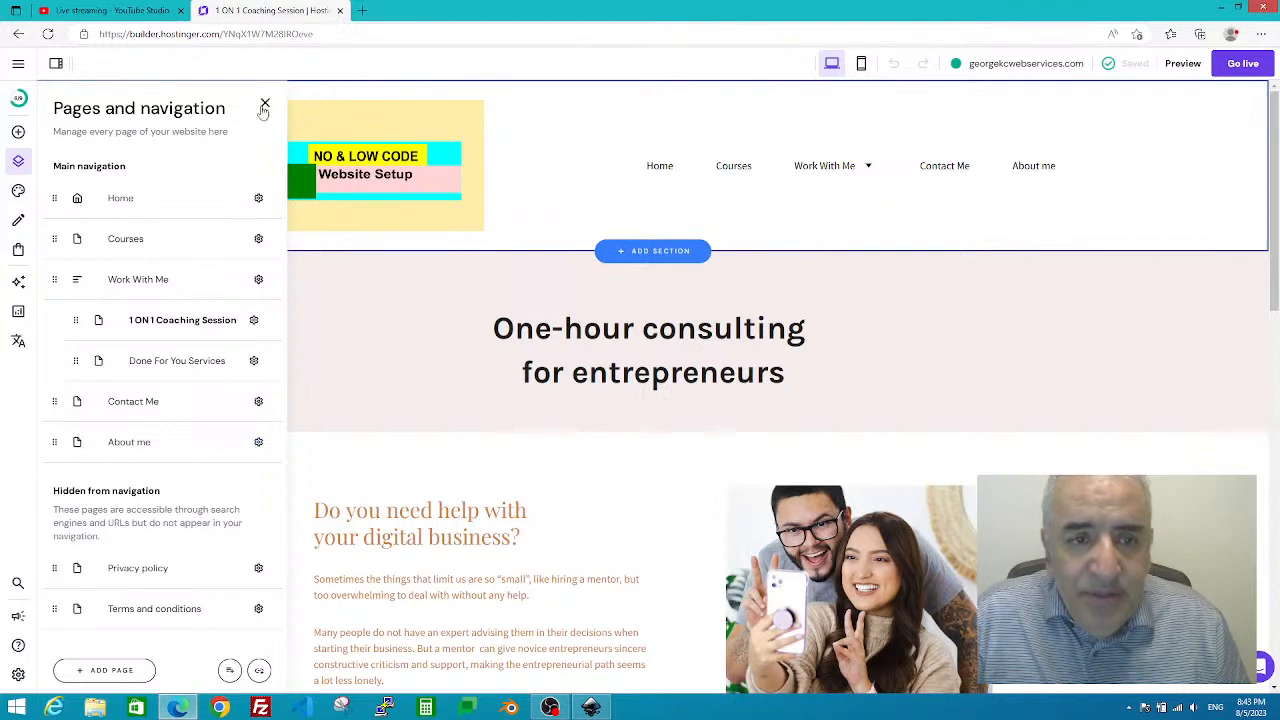
pyautogui.click(1060, 63)
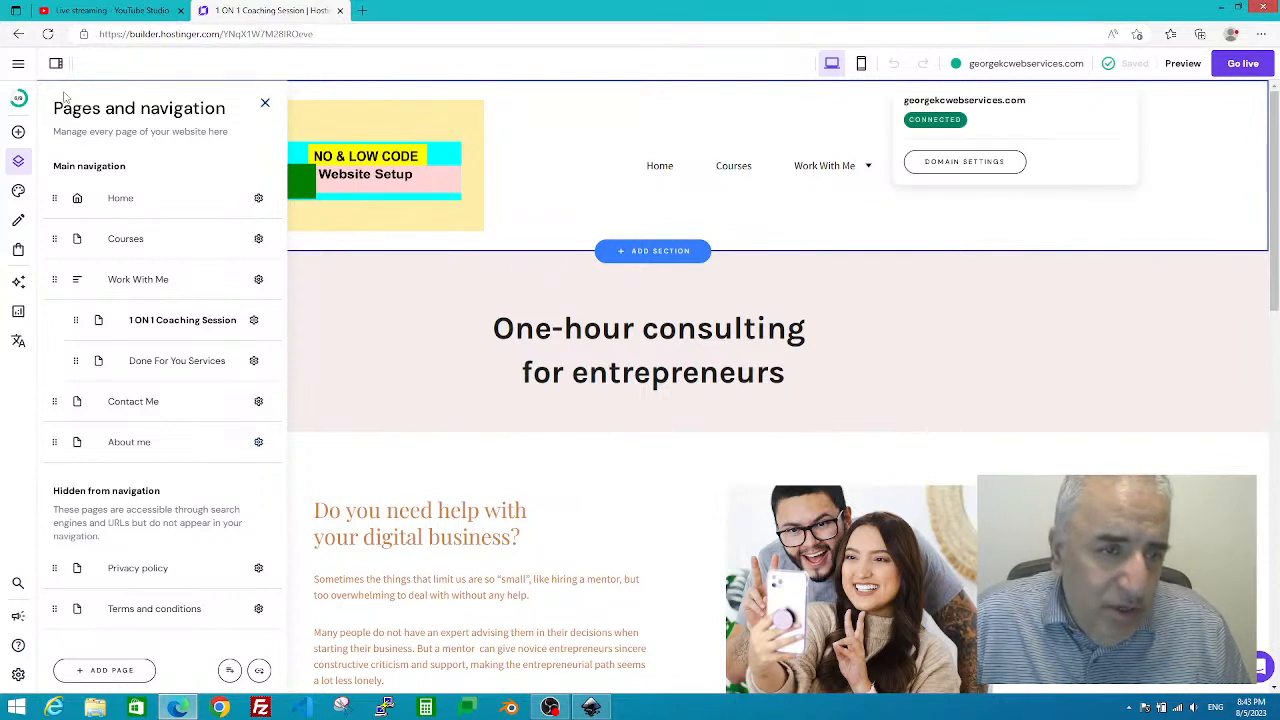
pyautogui.click(265, 103)
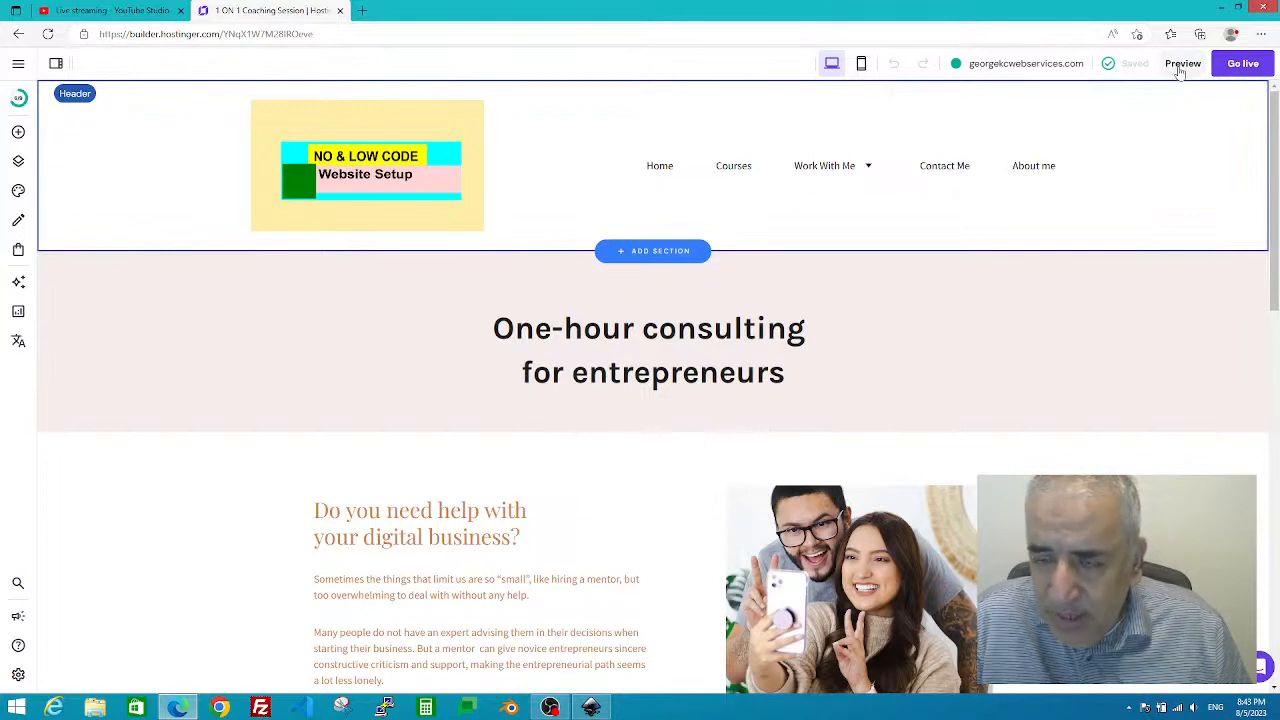
# - Preview the 1 ON 1 Coaching Session page, and examine its mobile layout in the editor before restoring the desktop view
pyautogui.click(1182, 64)
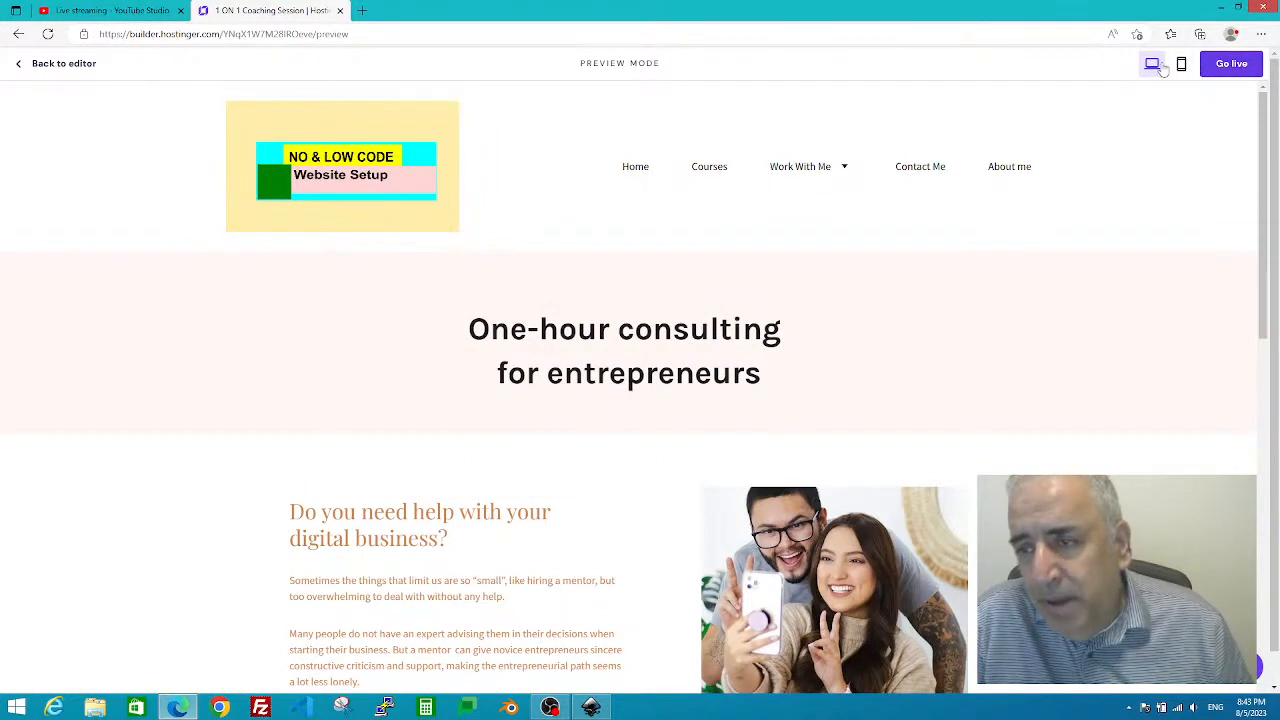
pyautogui.click(58, 66)
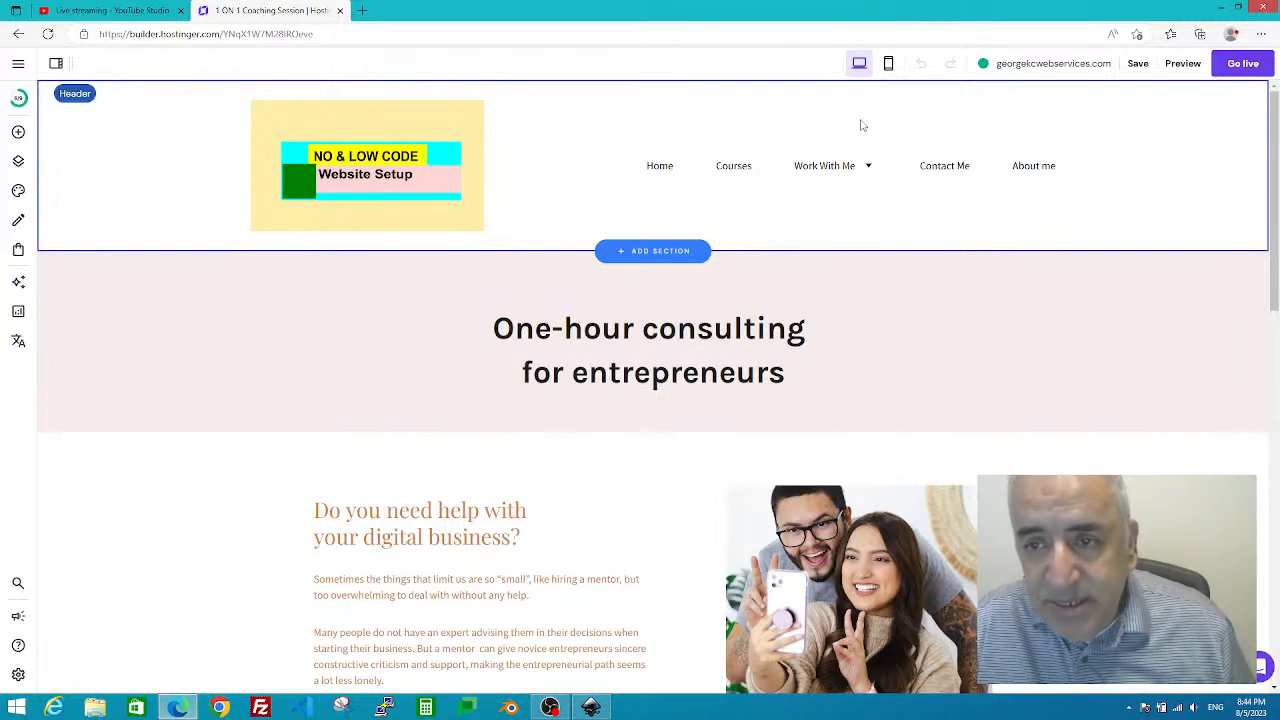
pyautogui.click(889, 64)
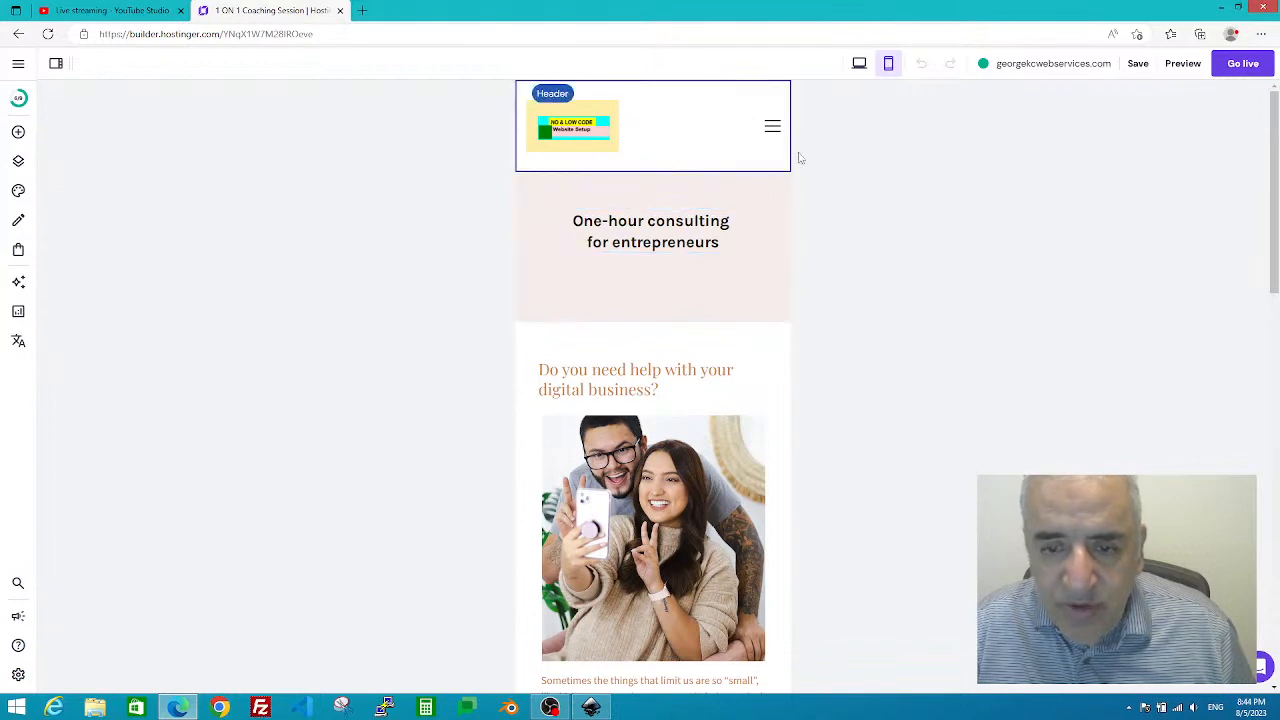
pyautogui.scroll(-8, 694, 346)
pyautogui.scroll(-5, 683, 366)
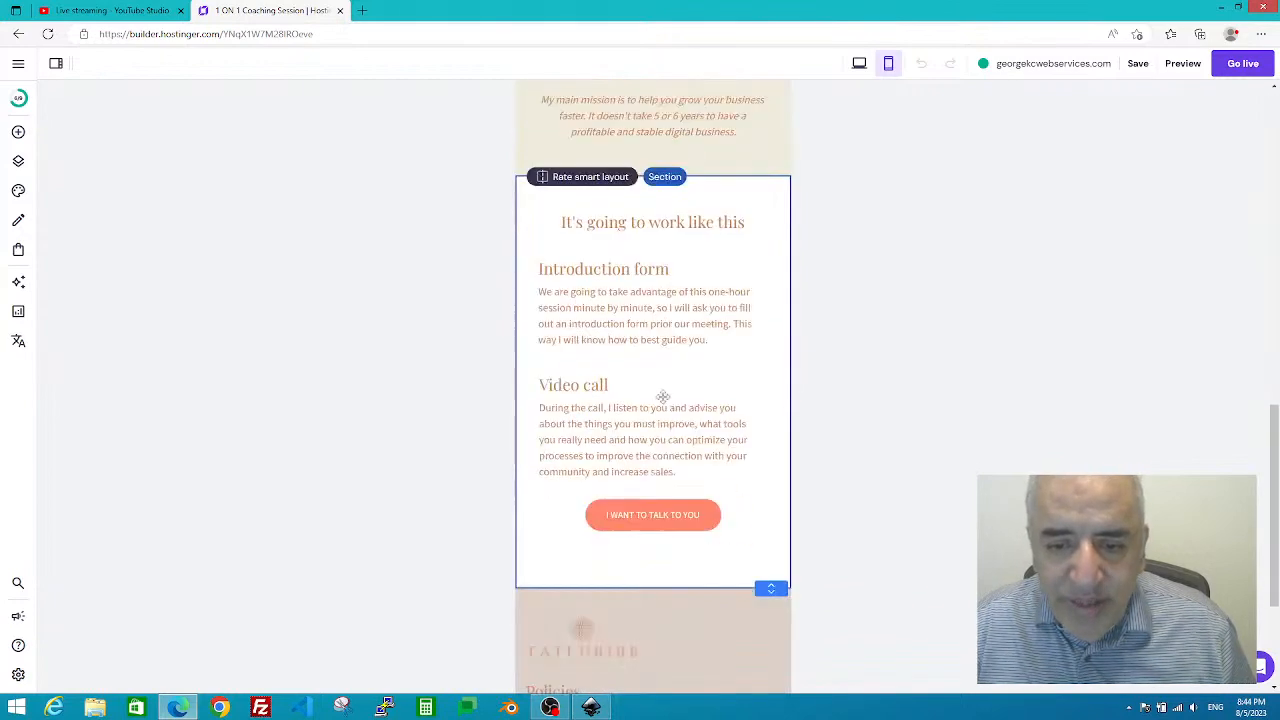
pyautogui.scroll(15, 620, 502)
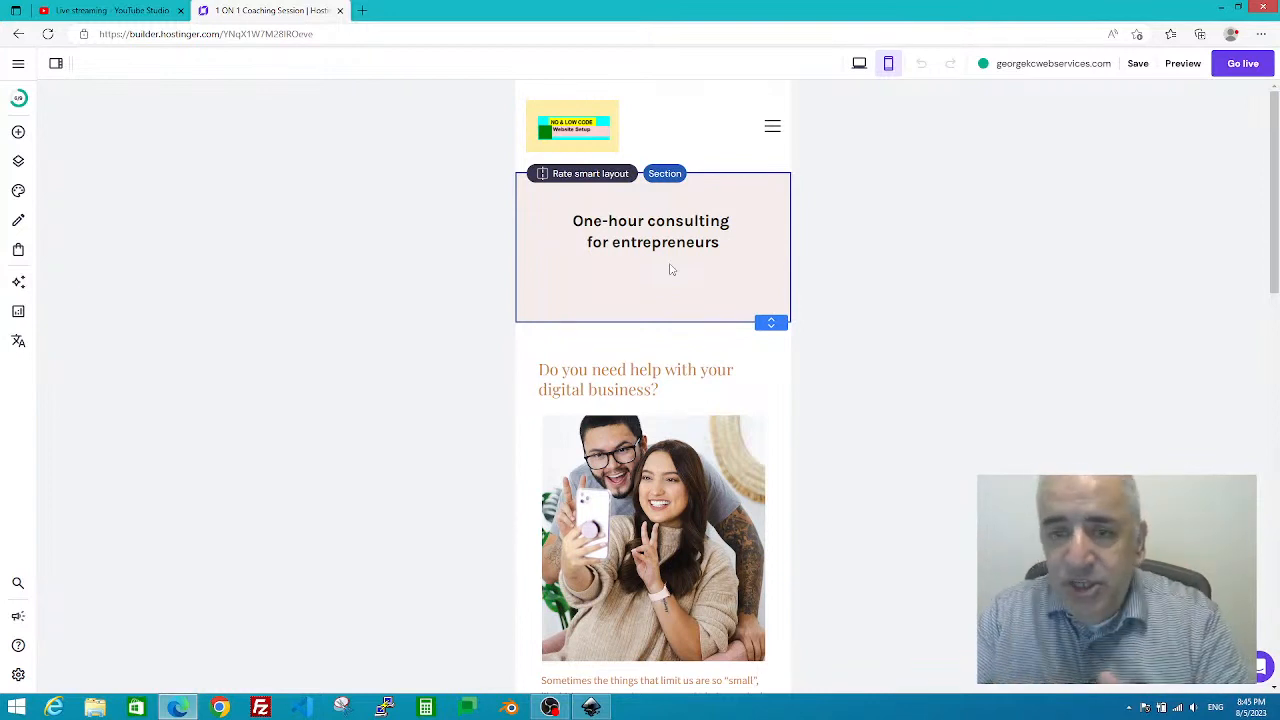
pyautogui.click(859, 65)
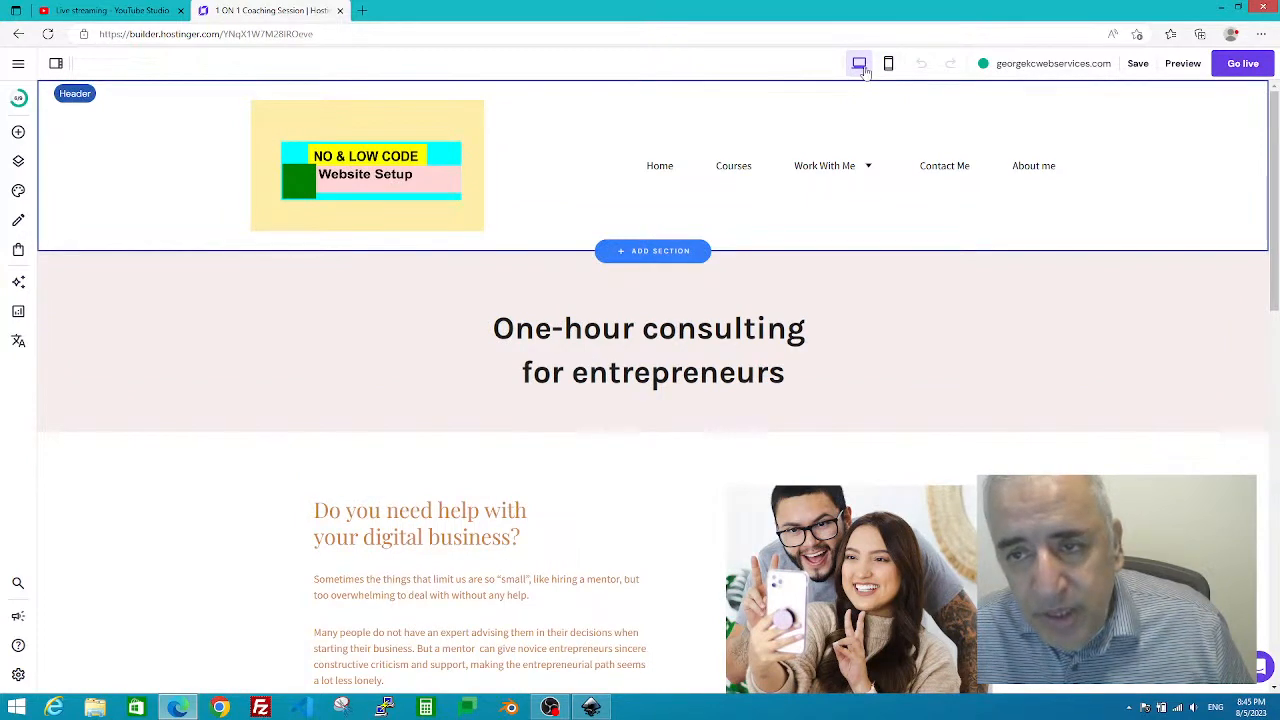
# - Compare the coaching page's mobile and desktop headers, preview the desktop version, and return to the editor's mobile view
pyautogui.click(890, 65)
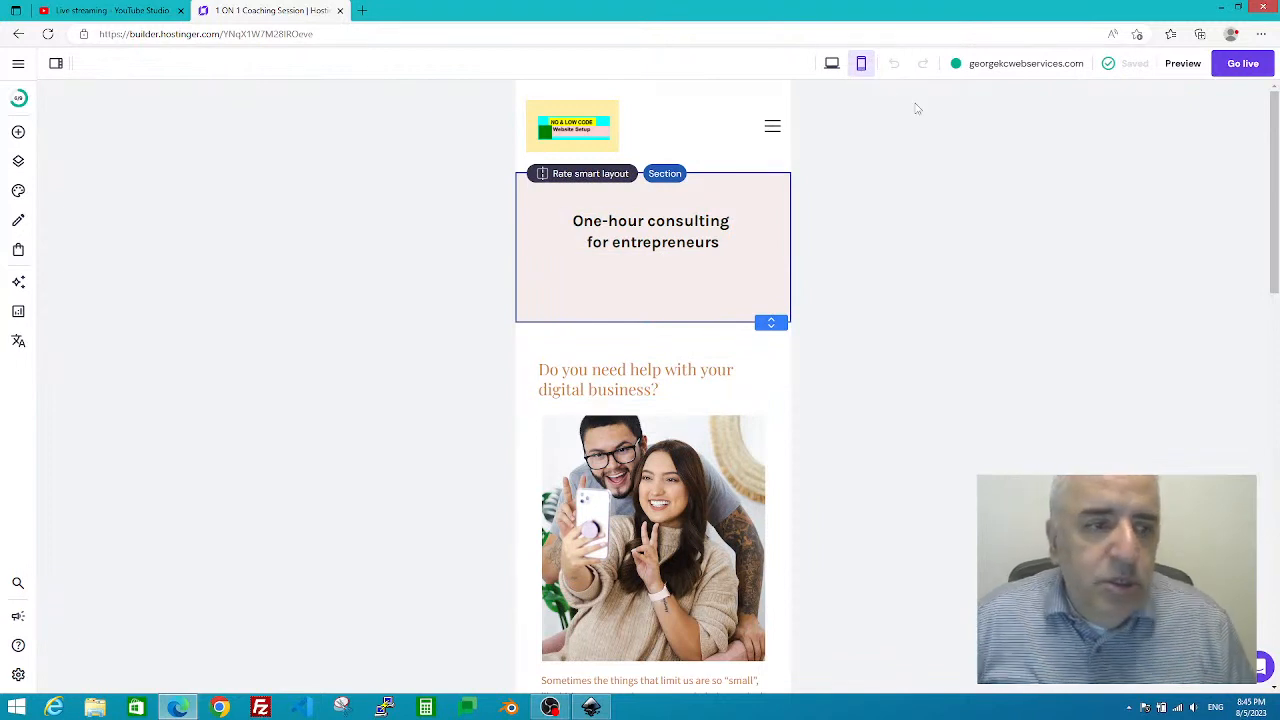
pyautogui.moveTo(1128, 76)
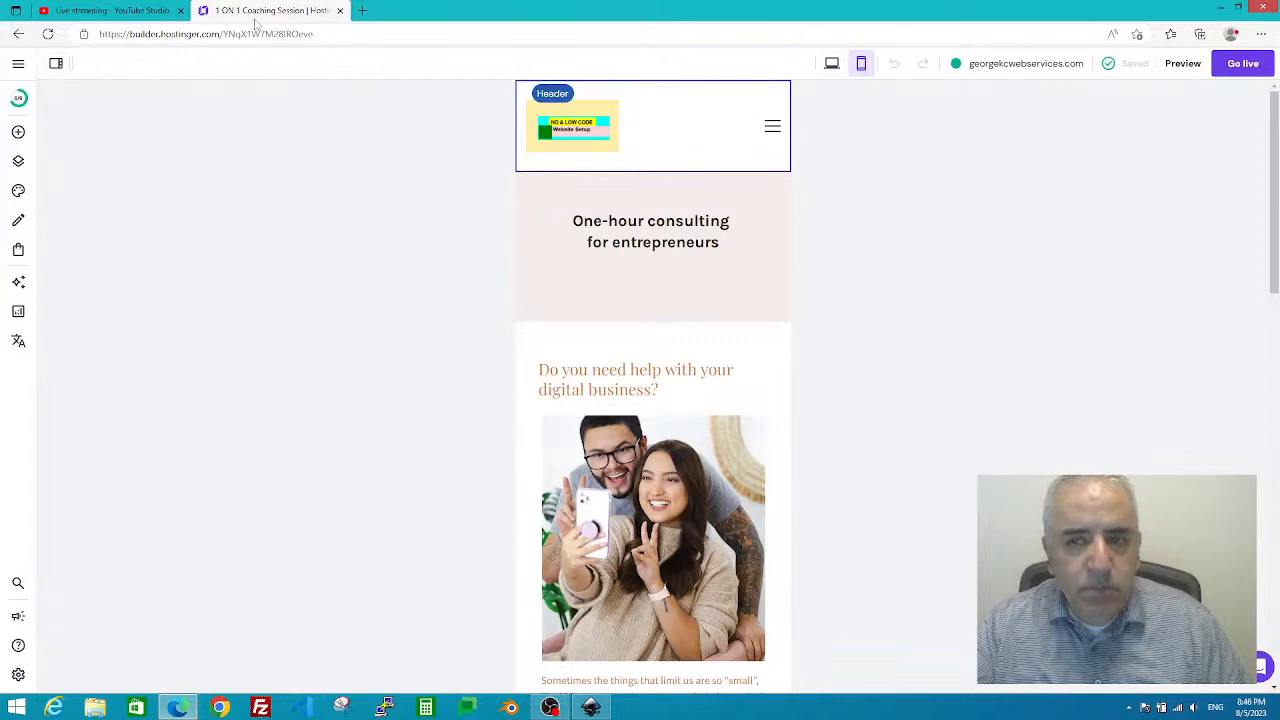
pyautogui.click(831, 64)
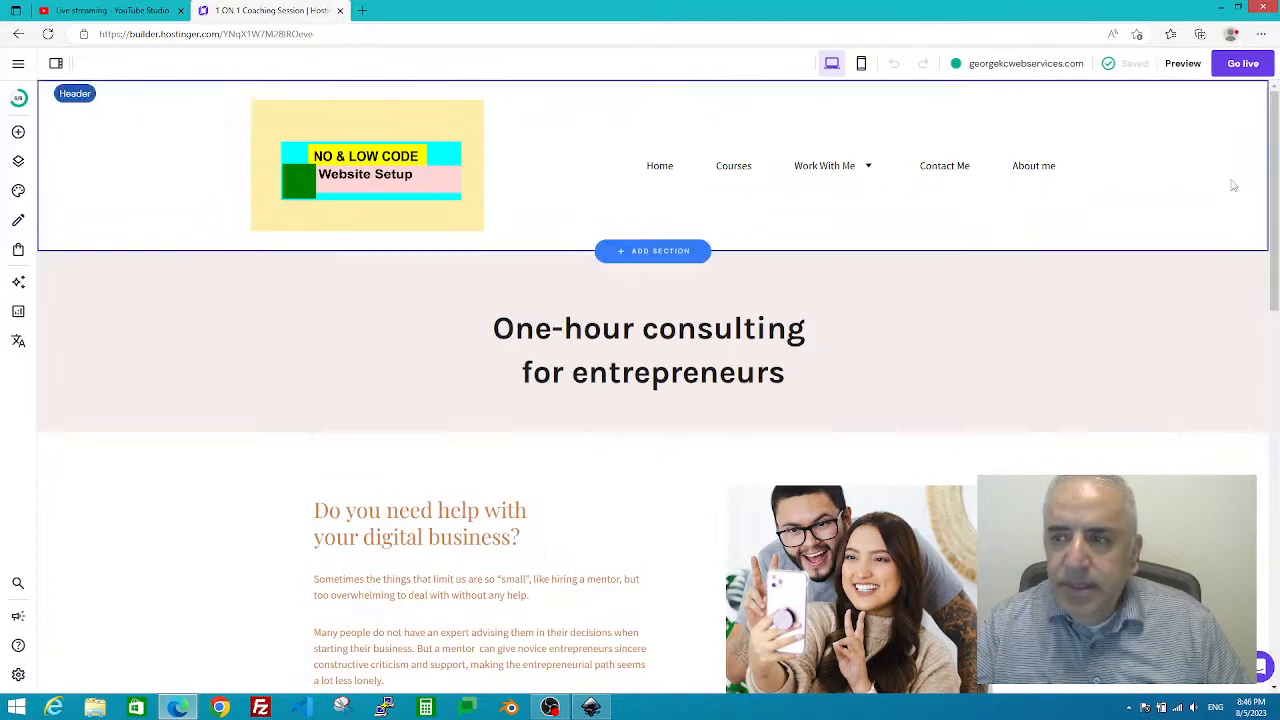
pyautogui.click(1182, 64)
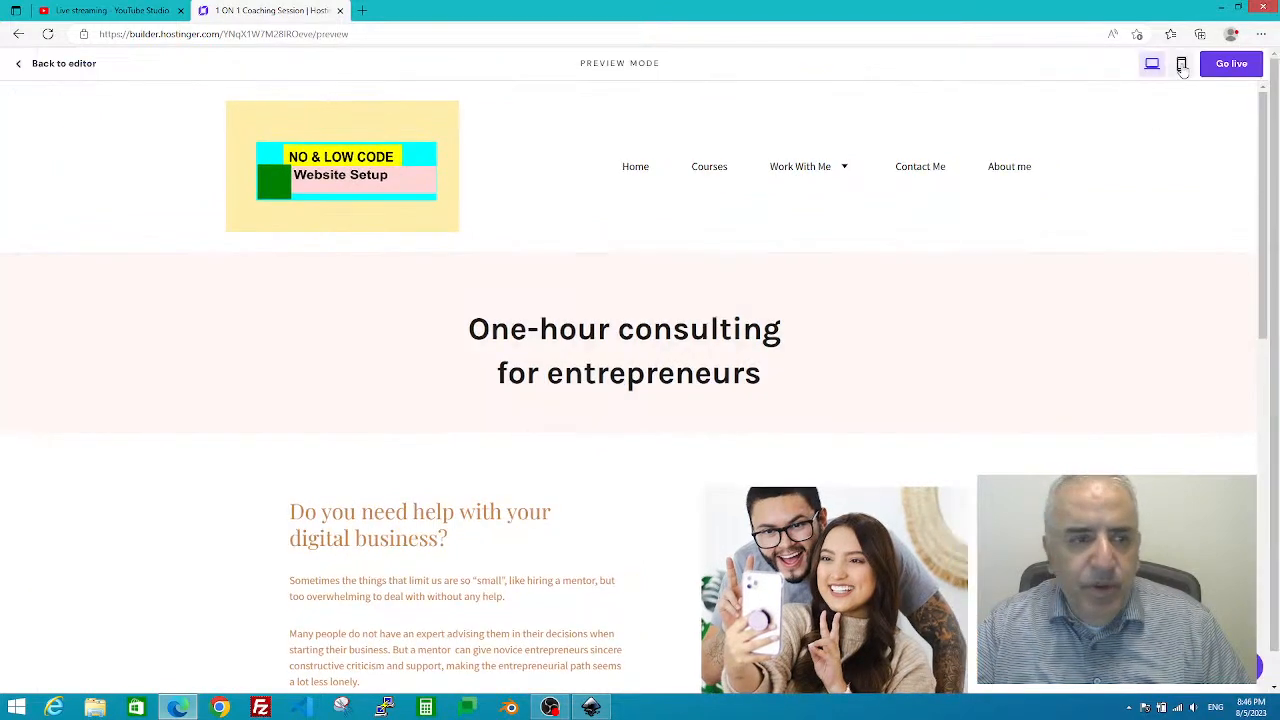
pyautogui.click(42, 65)
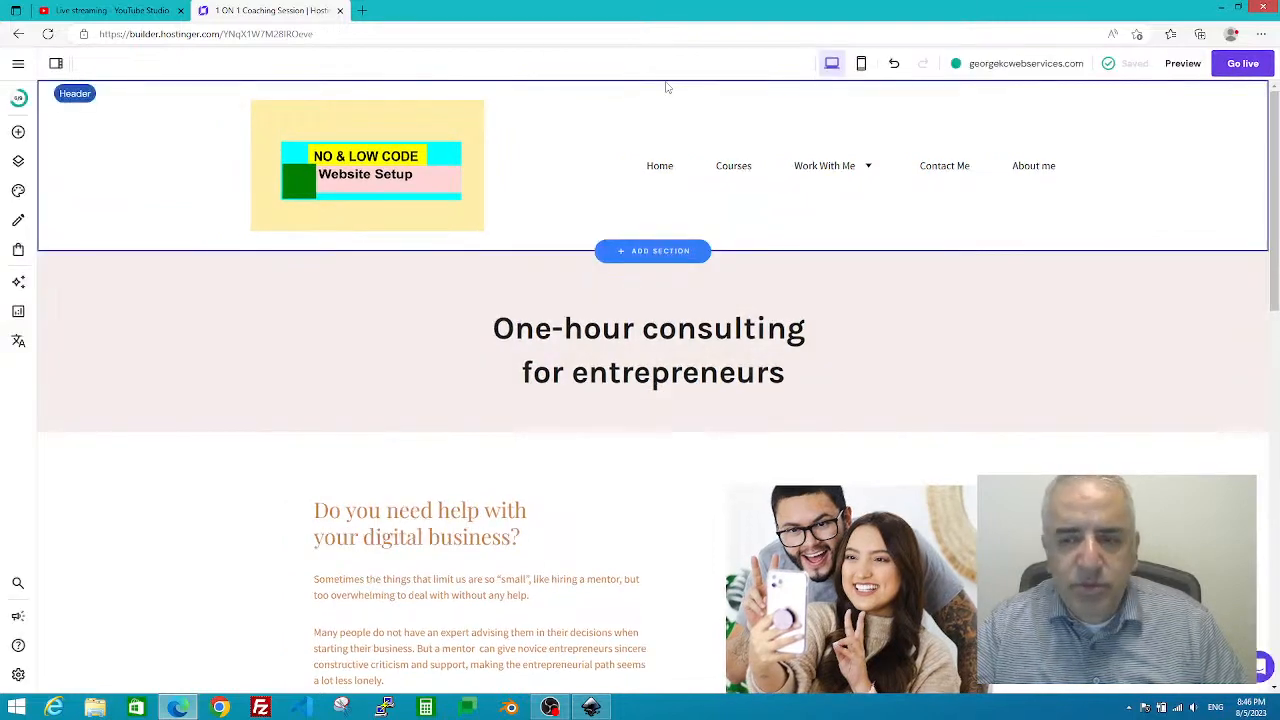
pyautogui.click(861, 64)
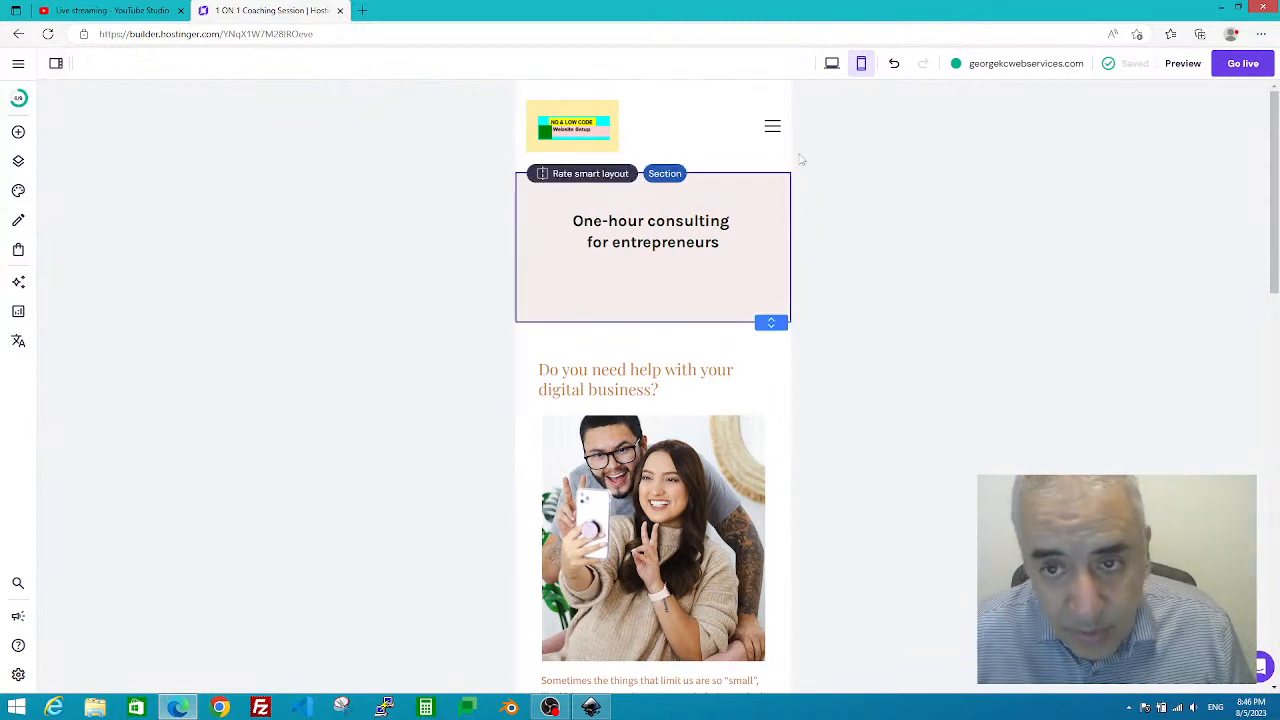
# - Expand the editor's sidebar and review the website builder's design, website manager and store manager options
pyautogui.click(57, 64)
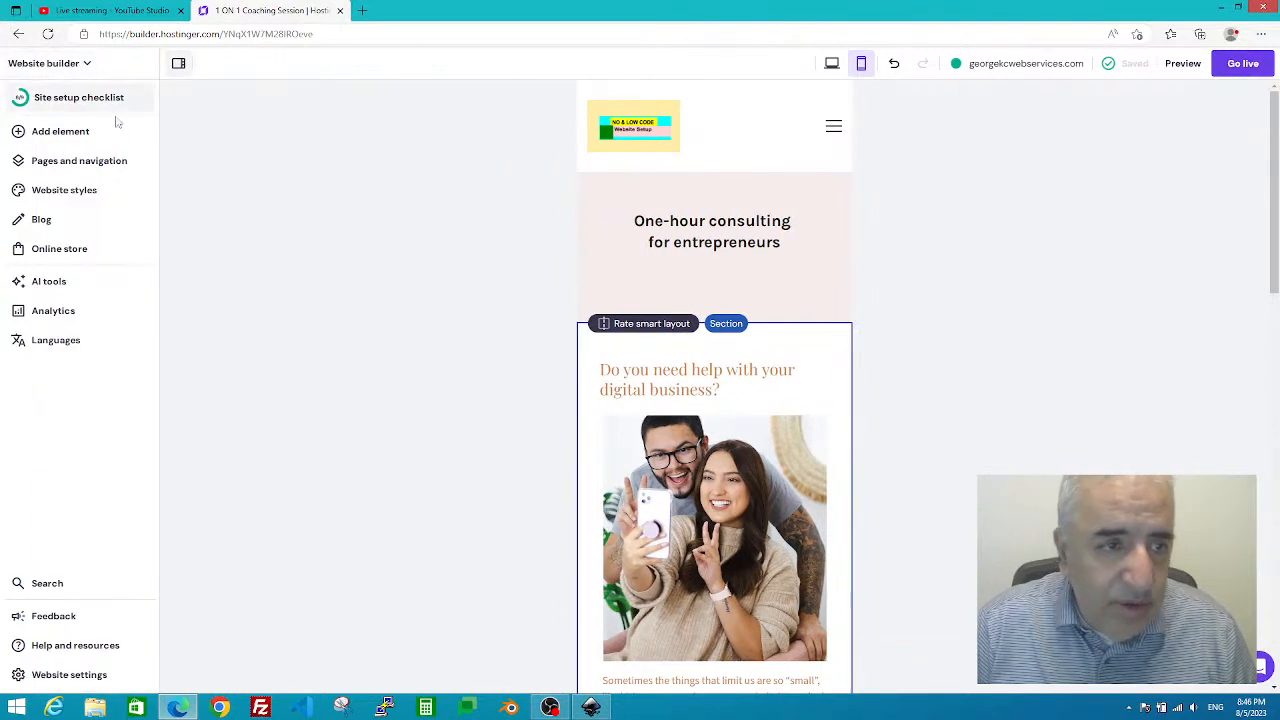
pyautogui.click(87, 64)
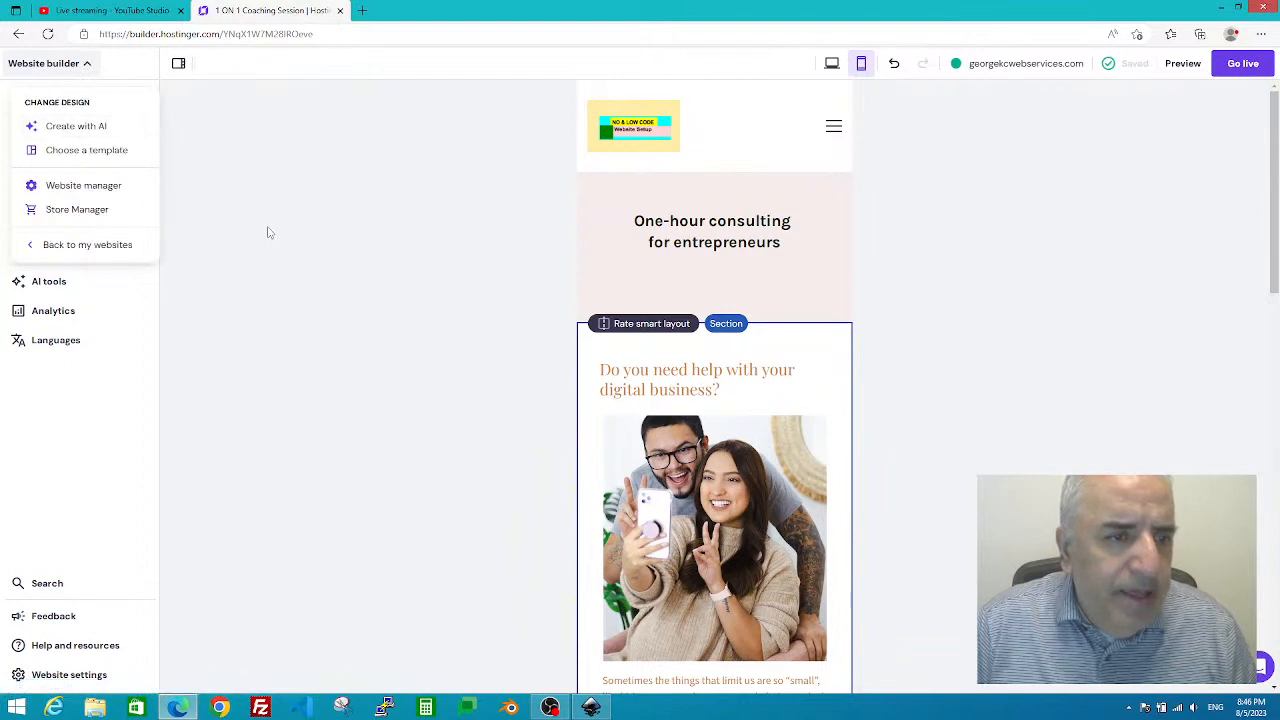
pyautogui.click(84, 64)
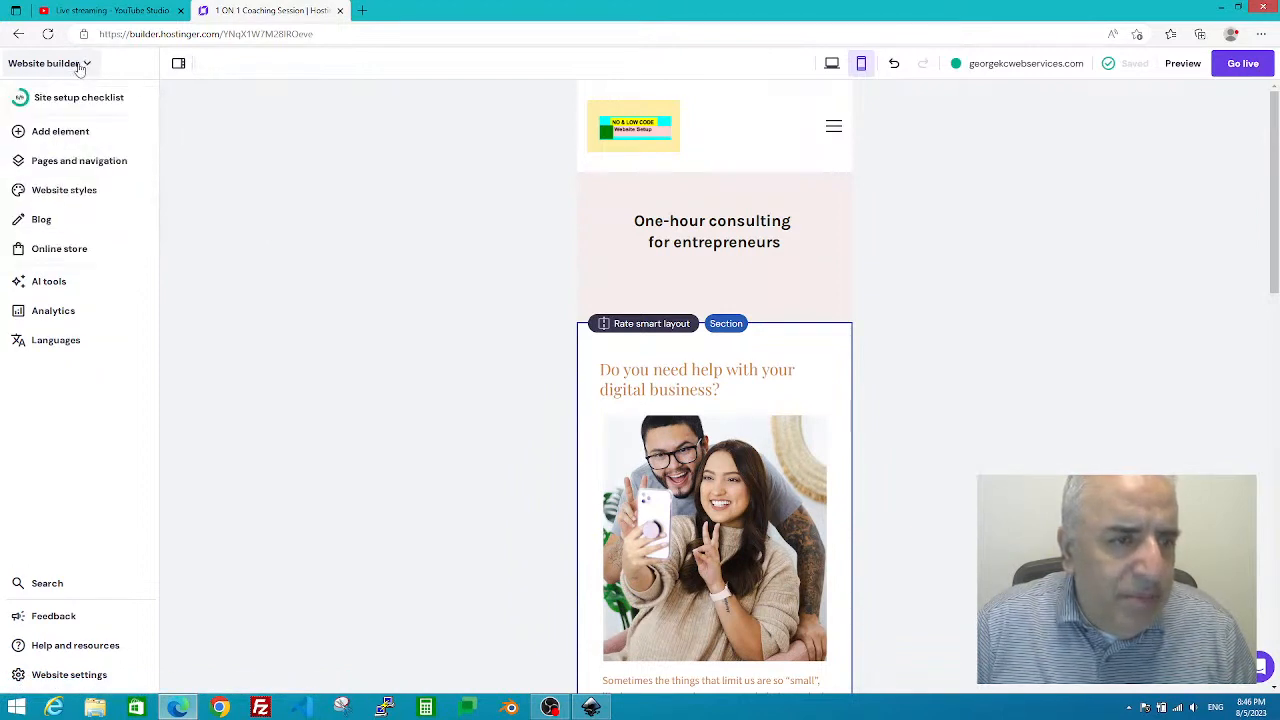
pyautogui.click(84, 64)
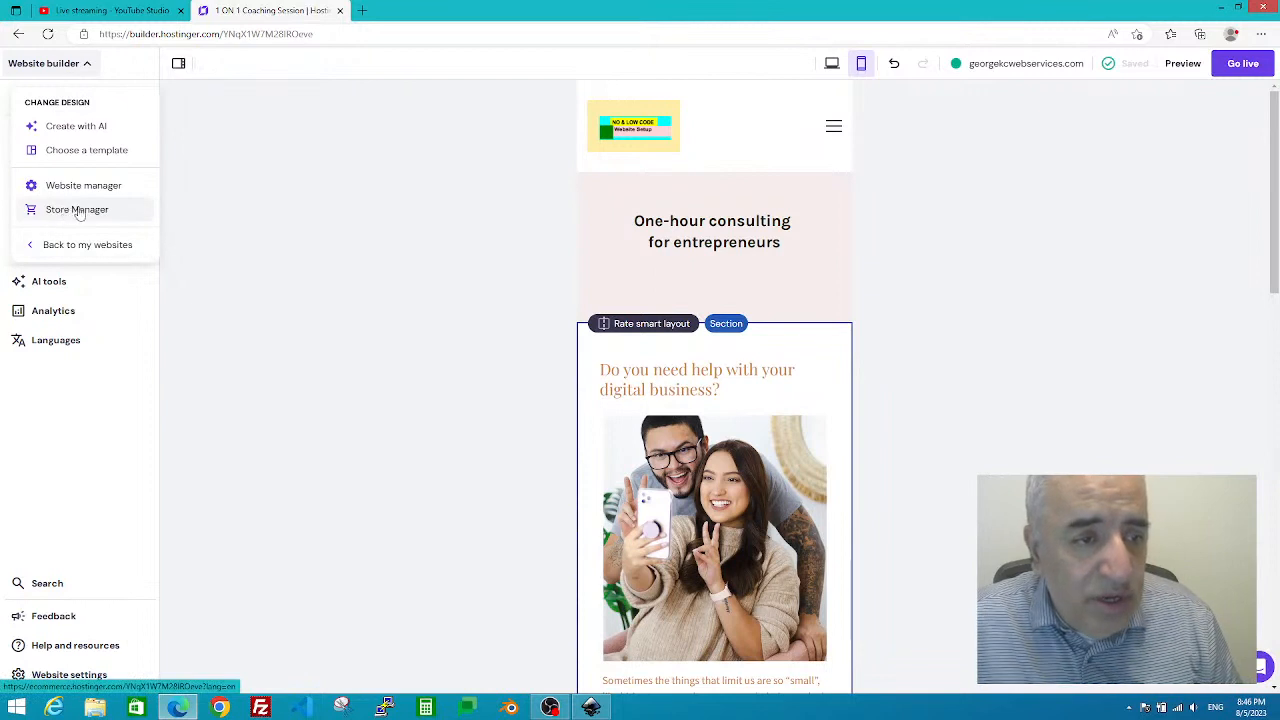
pyautogui.click(497, 258)
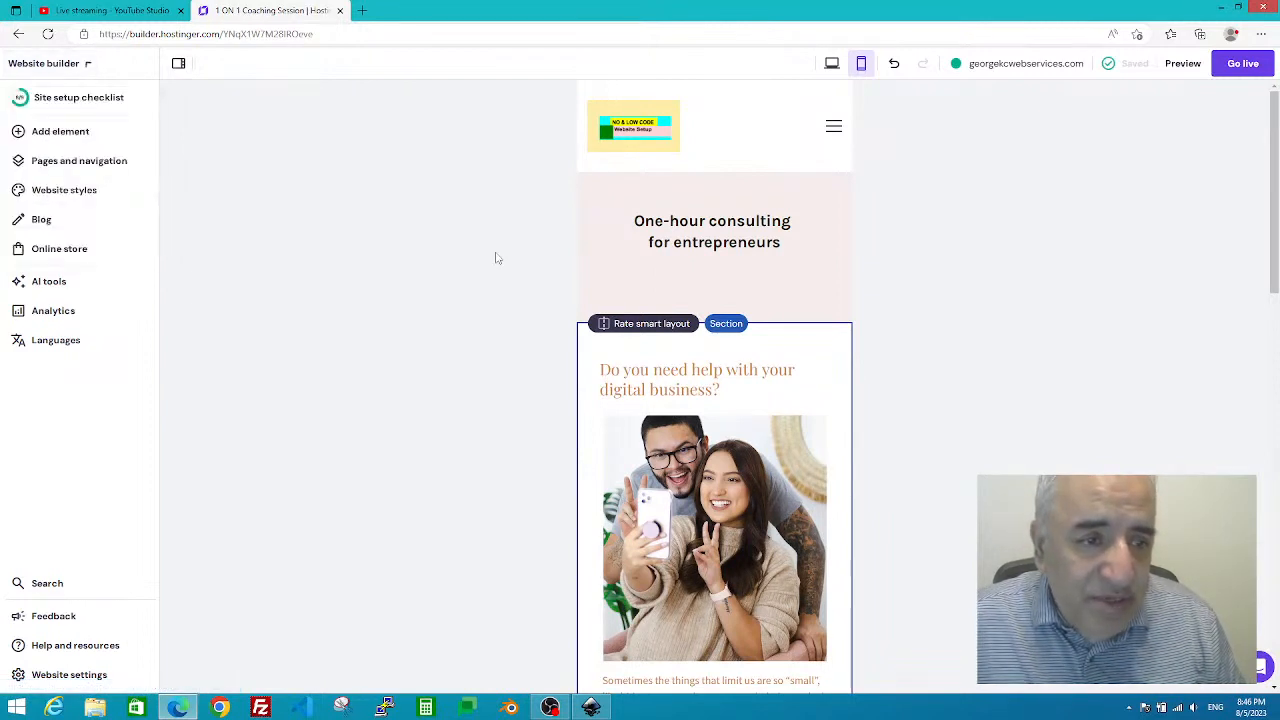